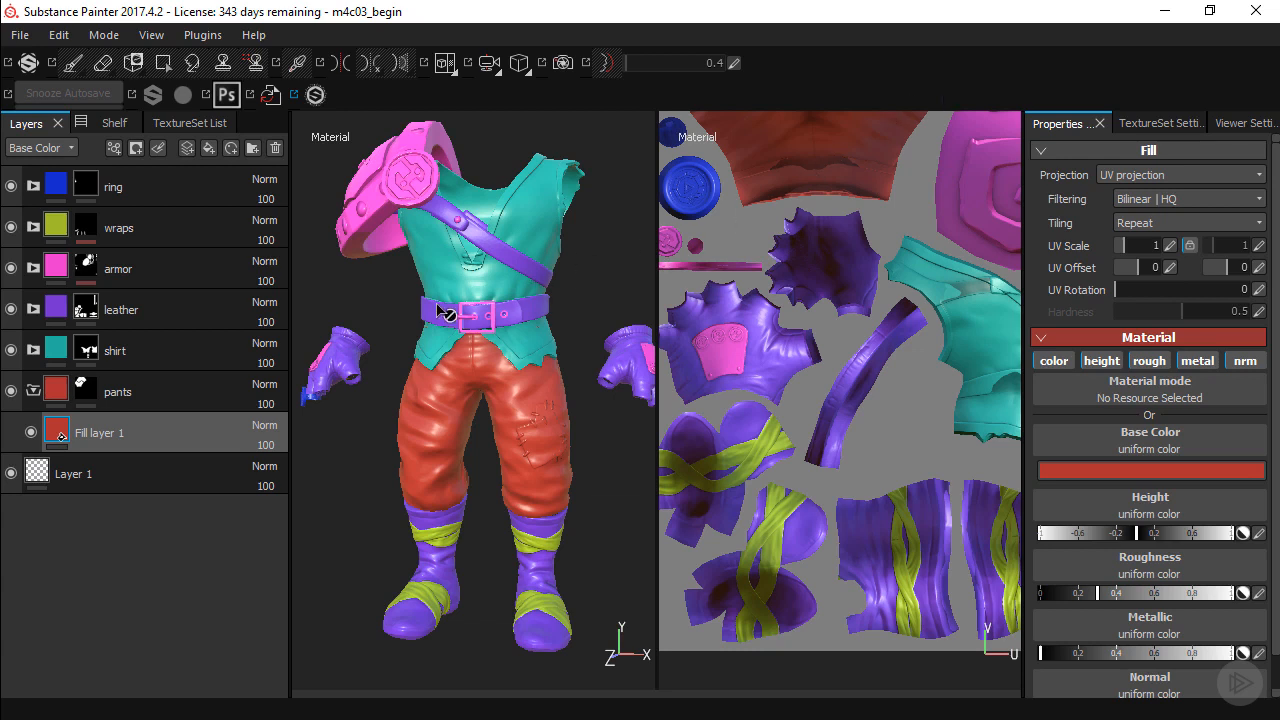
Examine the character's pants and compare them with the Dwarf_Turnaround.jpg concept art.
alt+right_drag(459, 338, 543, 420)
alt+middle_drag(543, 420, 517, 306)
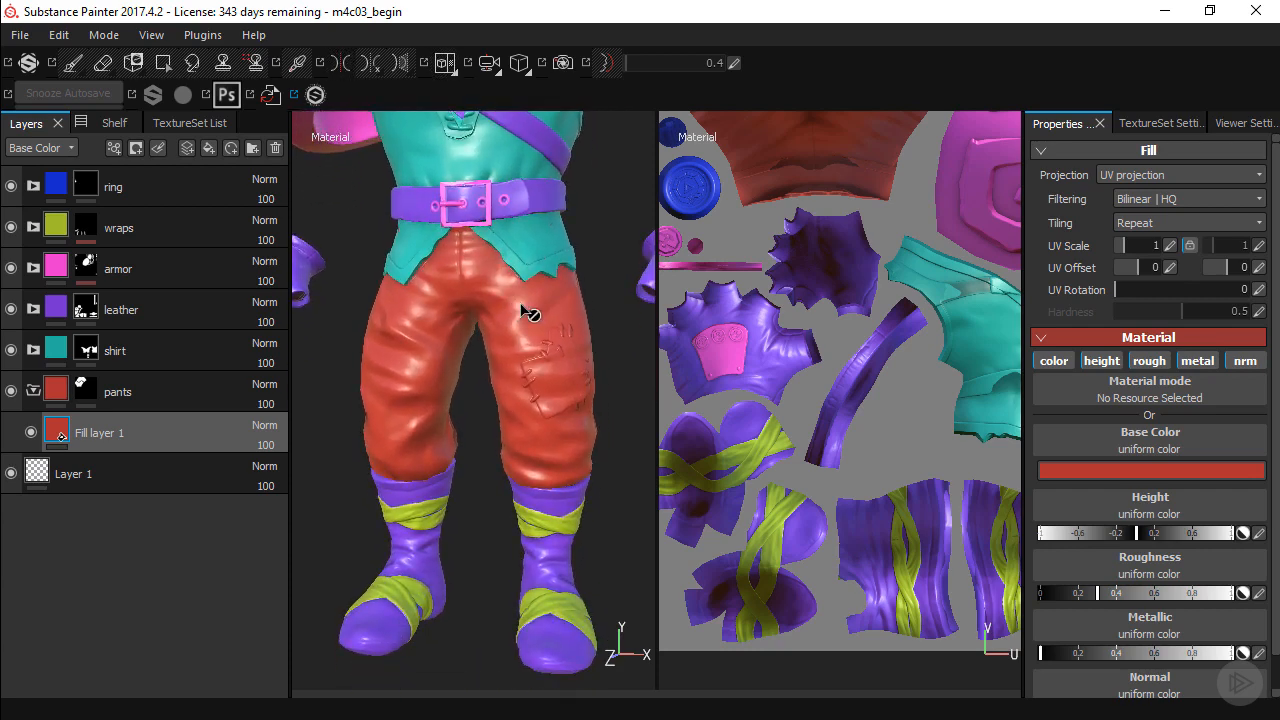
alt+drag(529, 314, 480, 297)
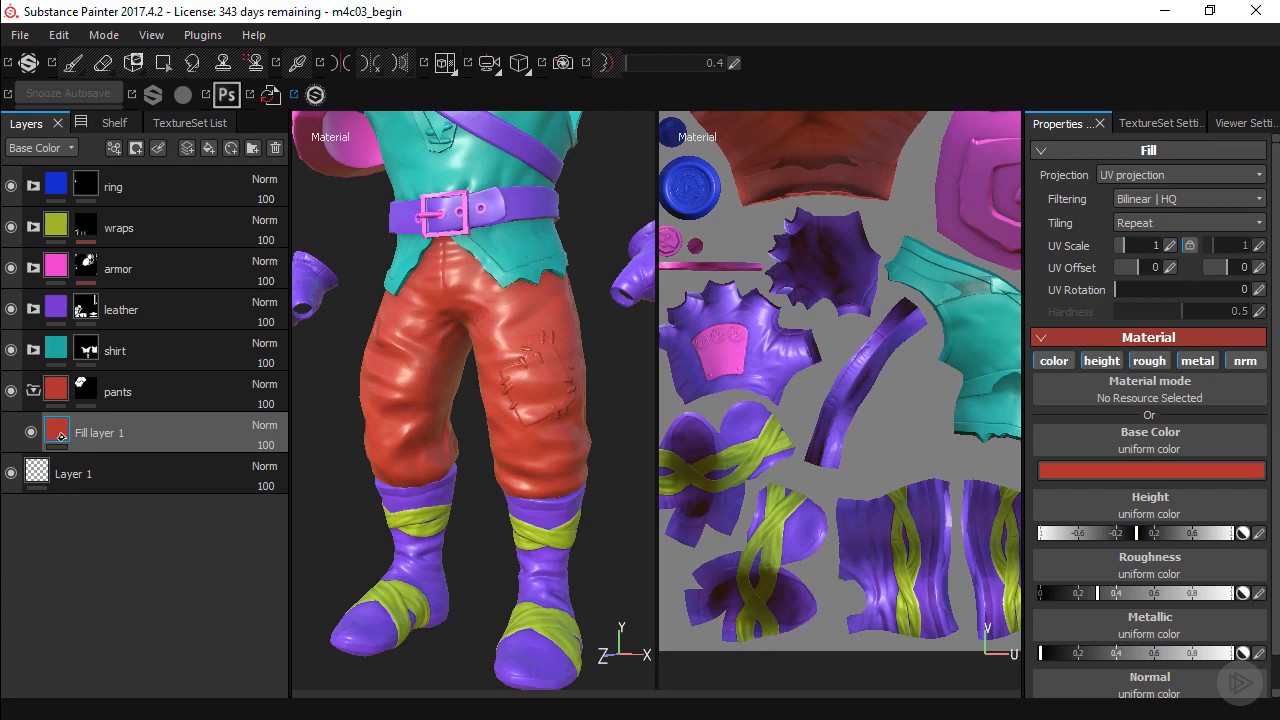
key(alt+Tab)
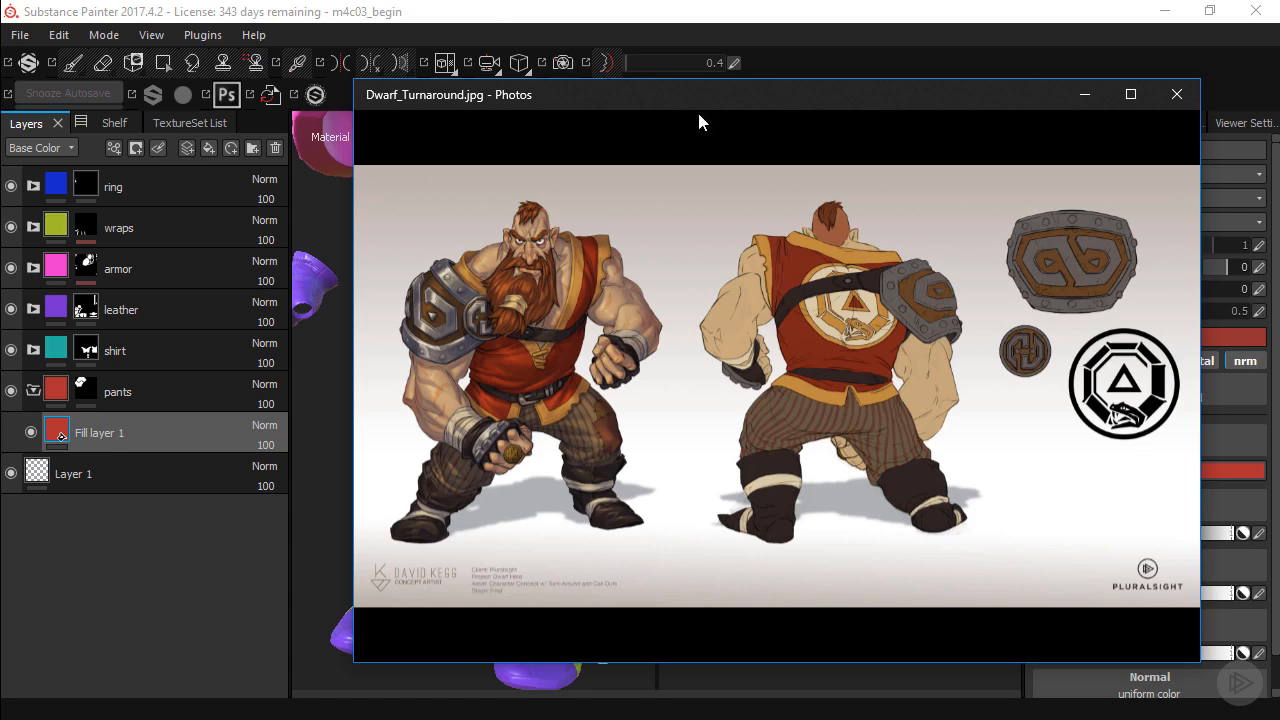
click(826, 64)
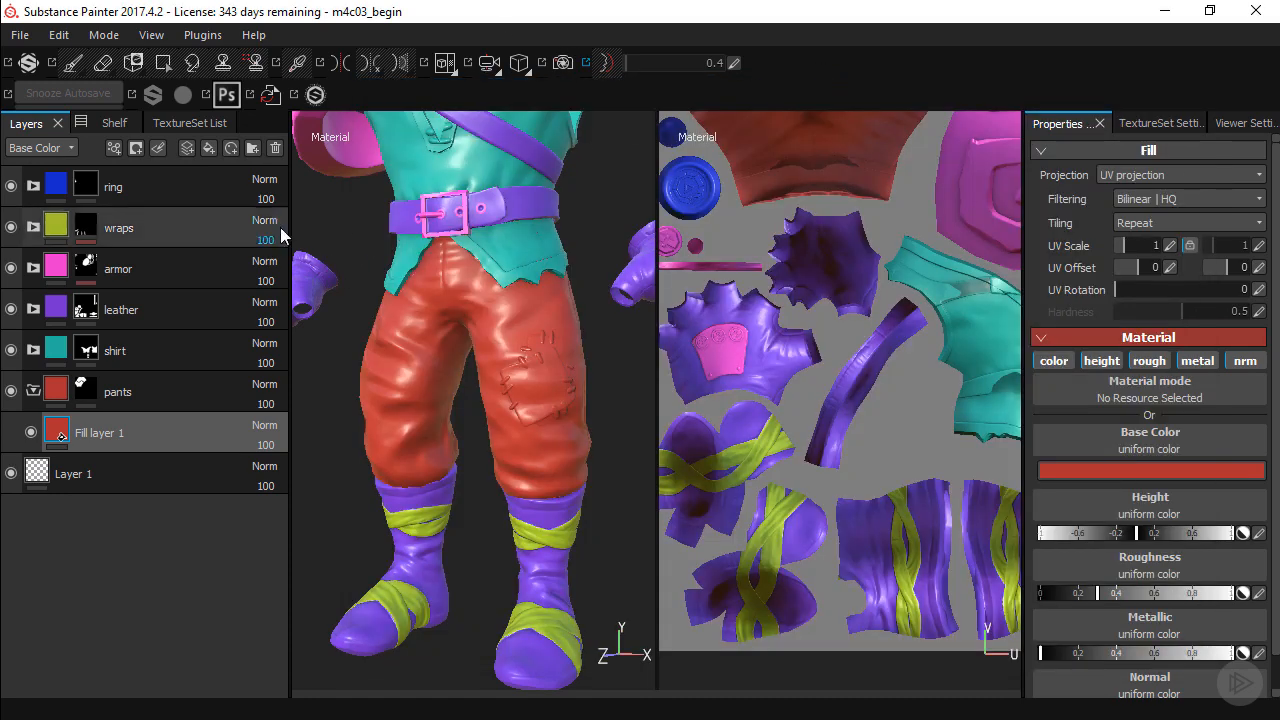
Add two folders above the fill layer in the pants folder, naming the lower one "stripes" and the upper one "patches".
click(253, 149)
click(253, 149)
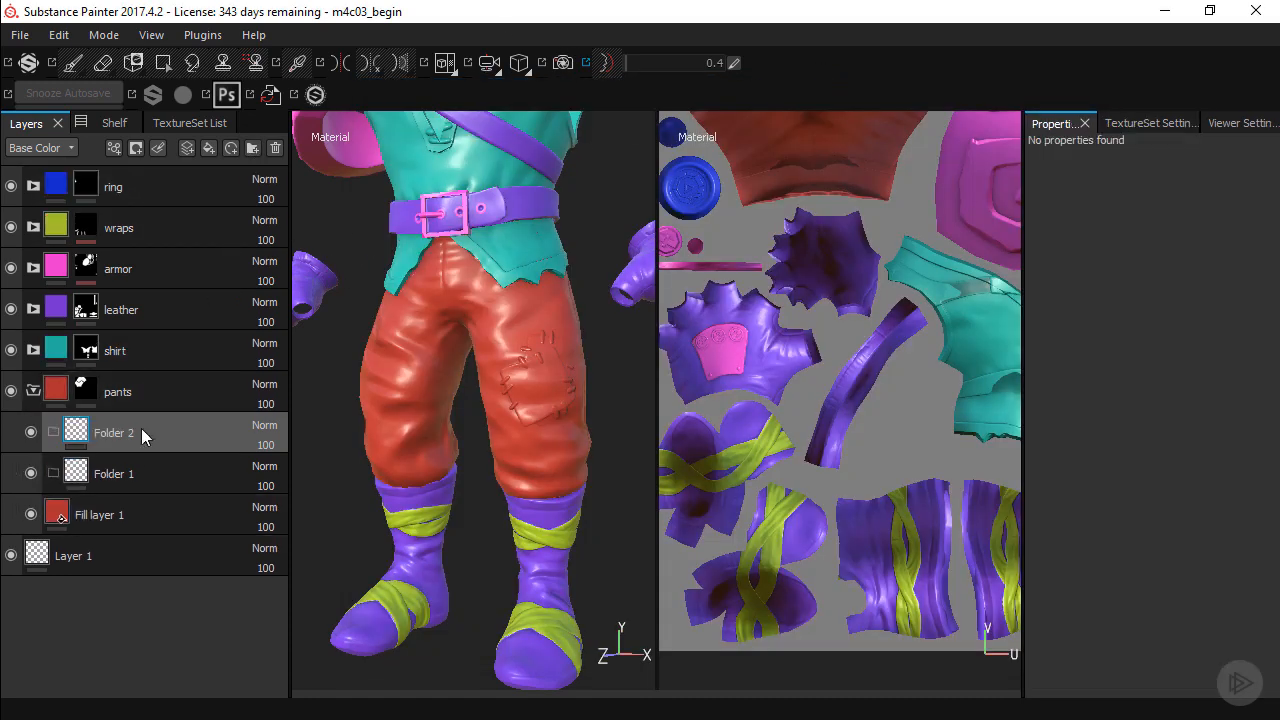
double_click(115, 473)
text(stripes)
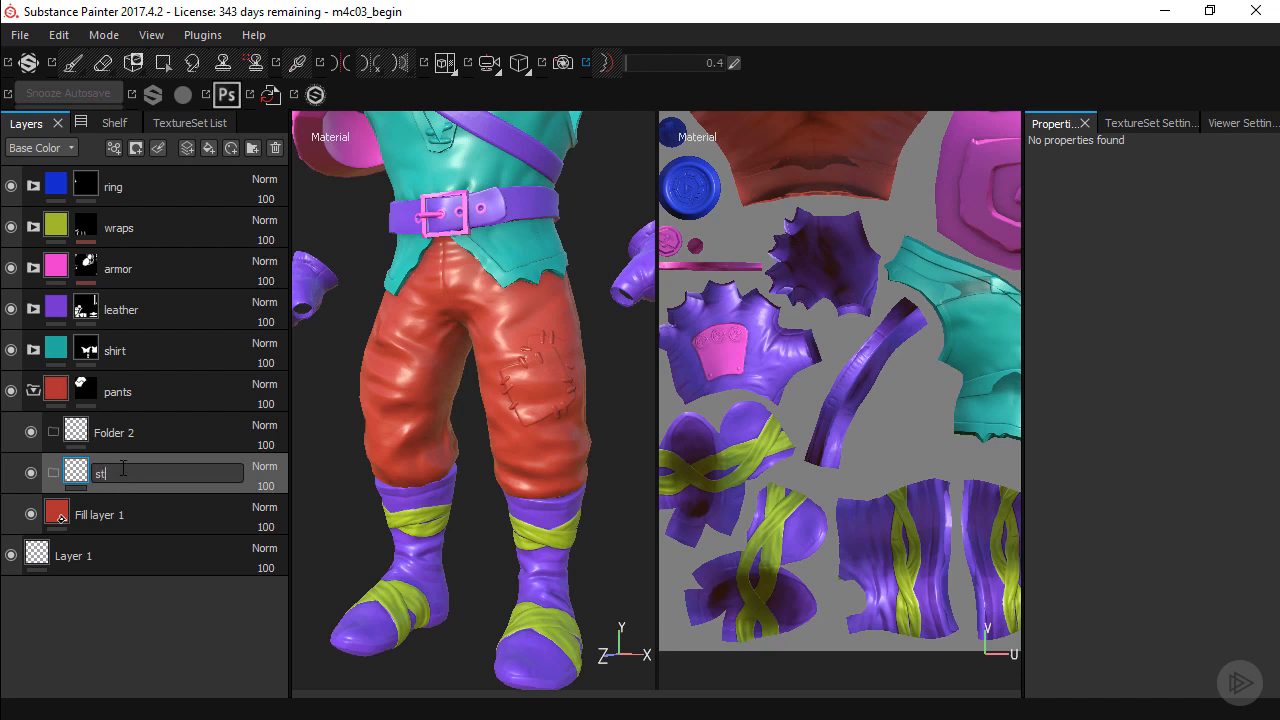
key(Return)
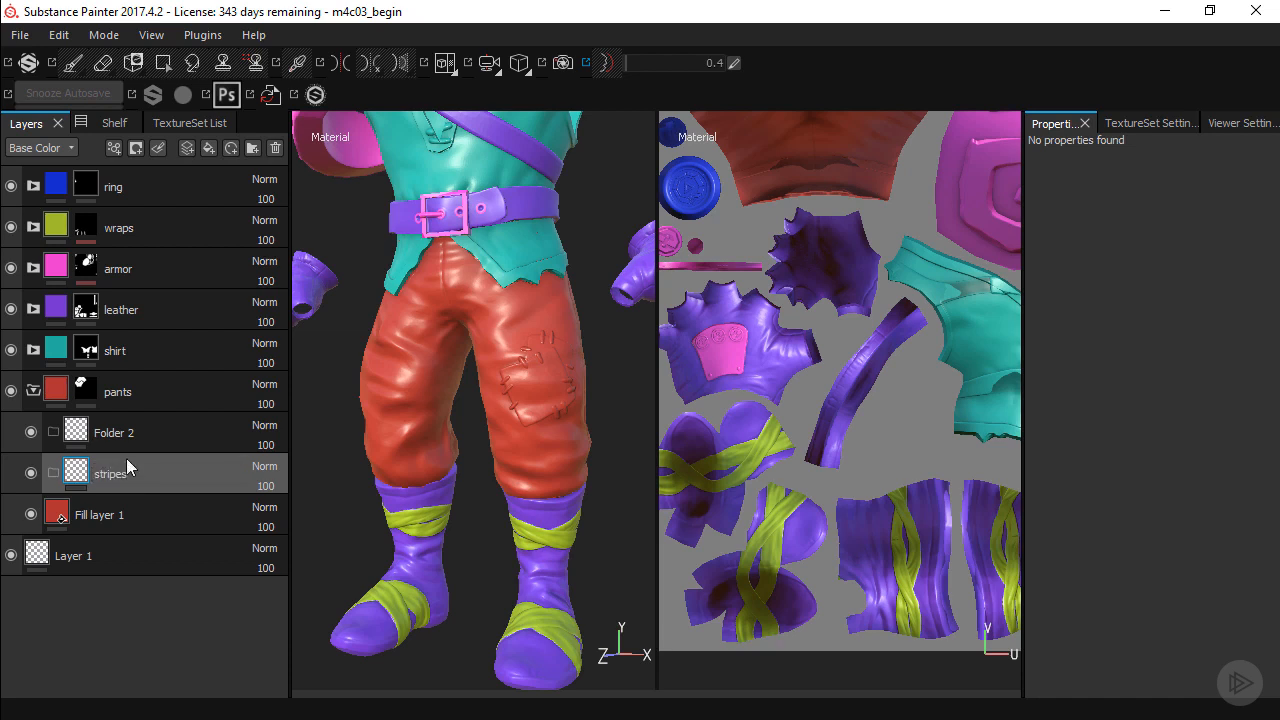
click(135, 433)
double_click(137, 431)
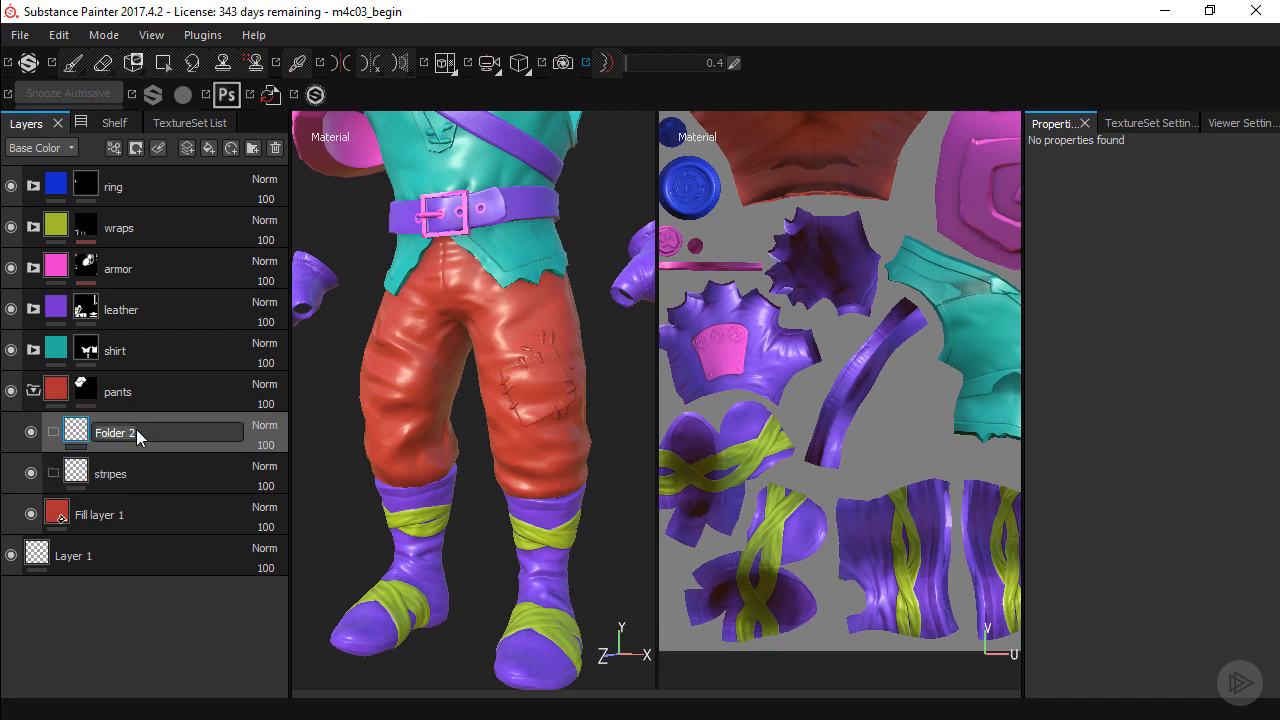
text(patches)
key(Return)
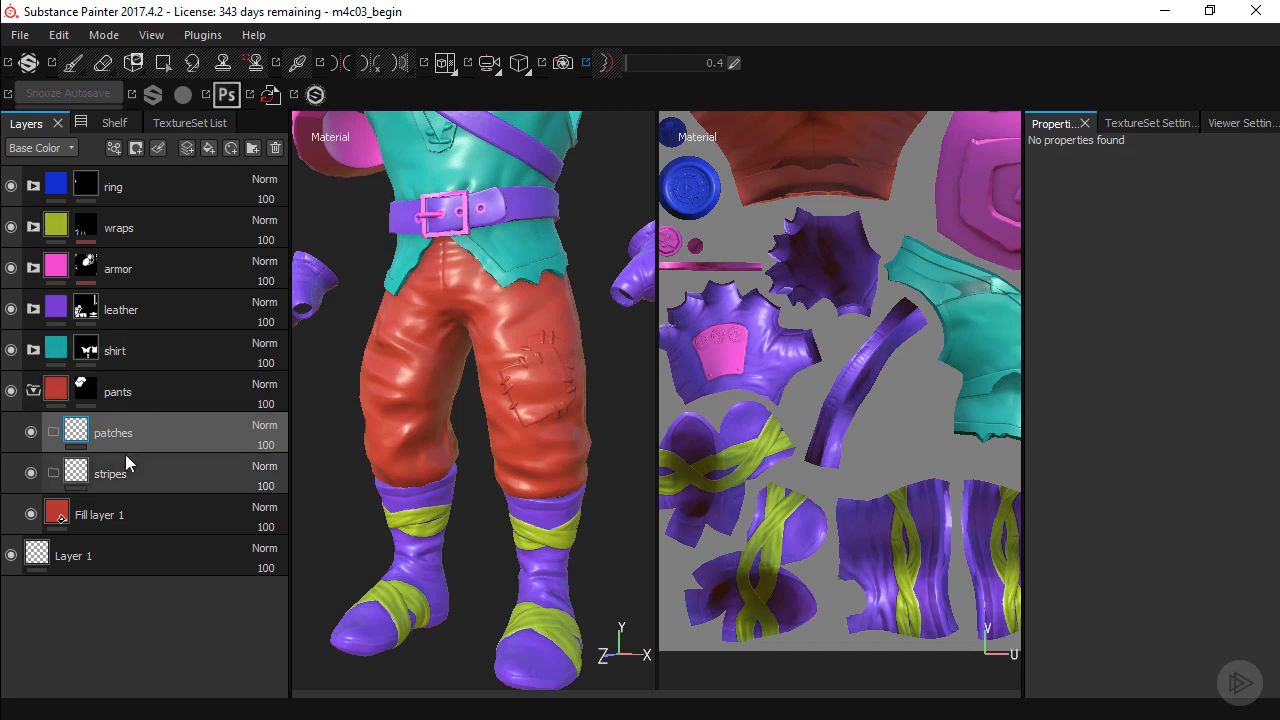
Rename the fill layer inside the pants folder as "base".
click(105, 520)
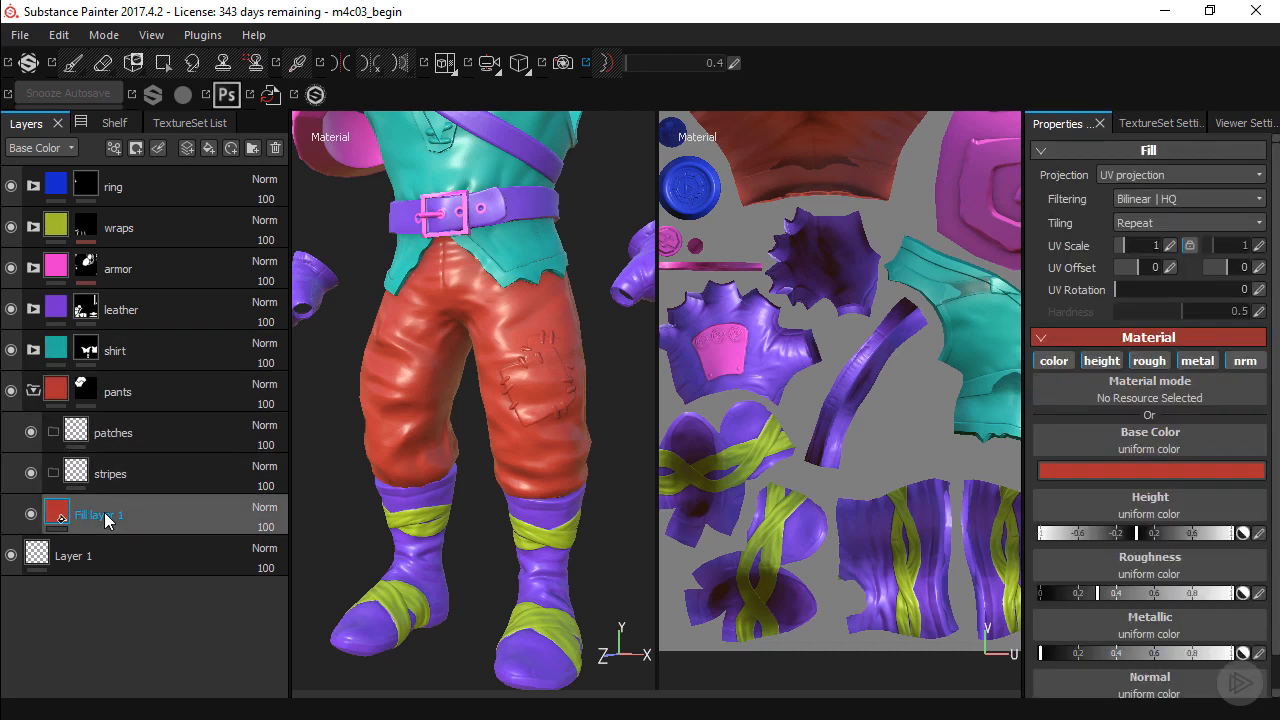
double_click(105, 516)
text(ba)
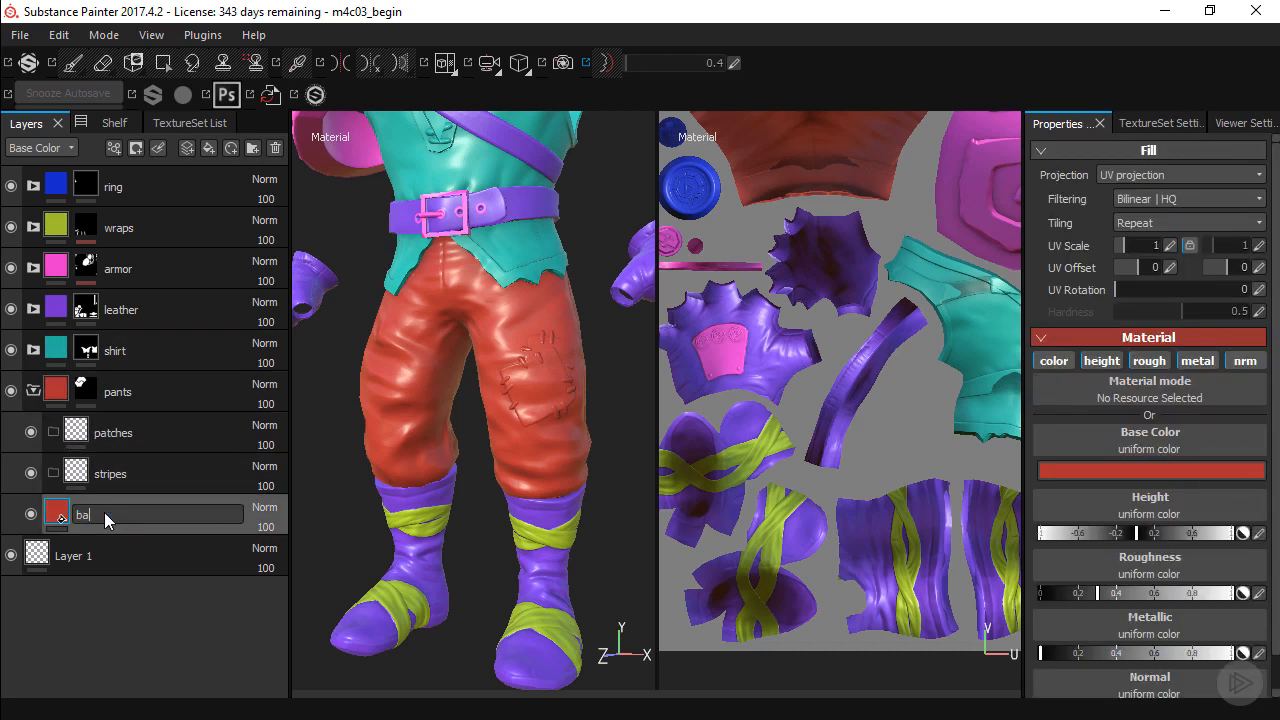
text(se)
key(Return)
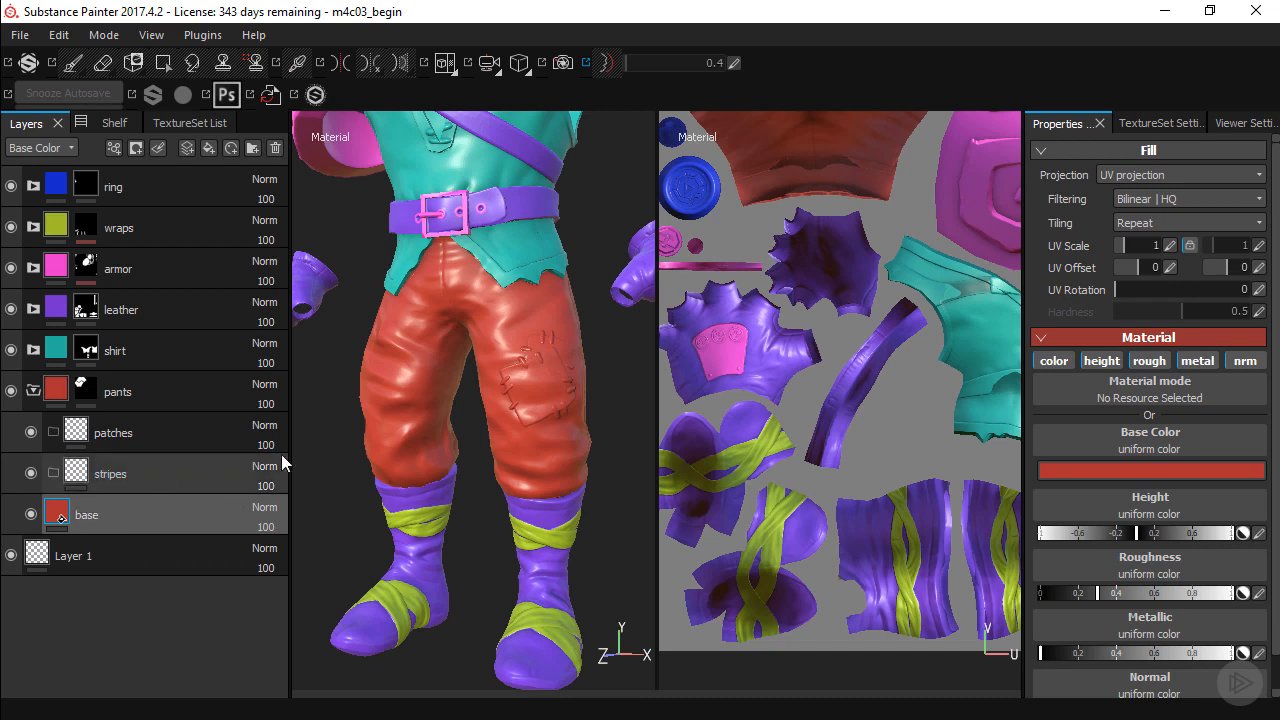
Disable the height and normal channels of the base layer and set its roughness to about 0.6.
click(1097, 361)
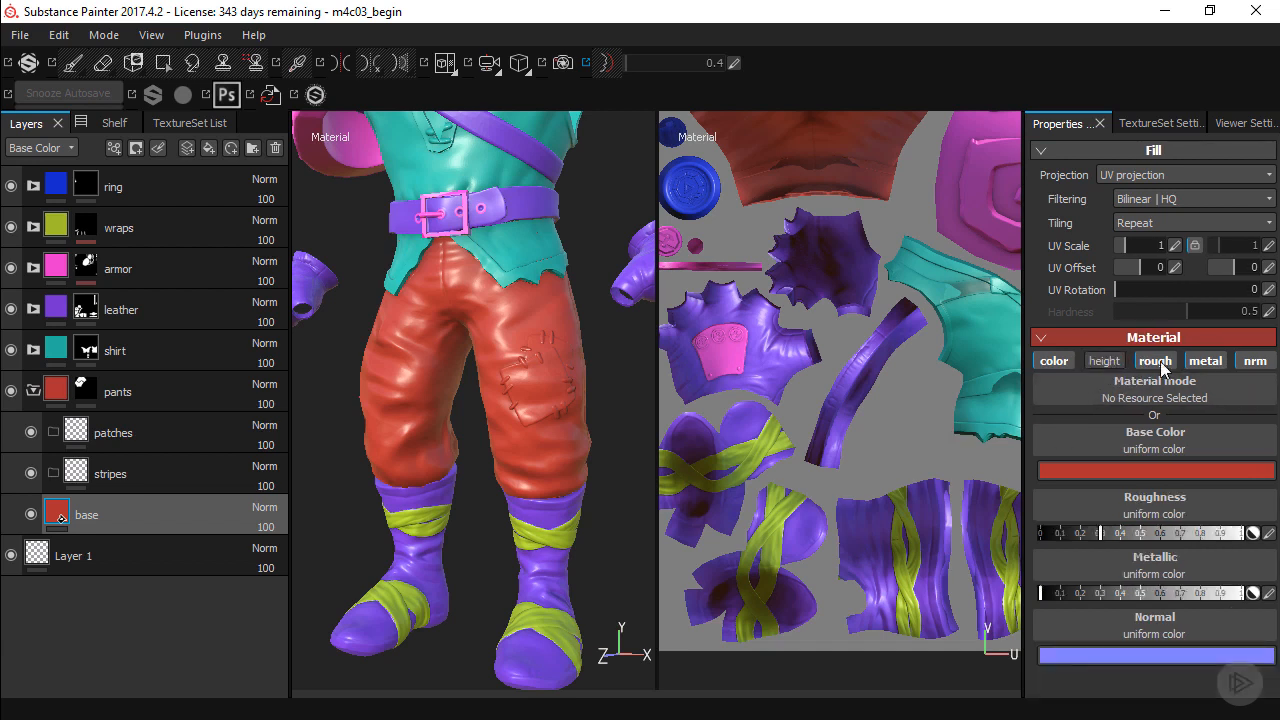
click(1240, 361)
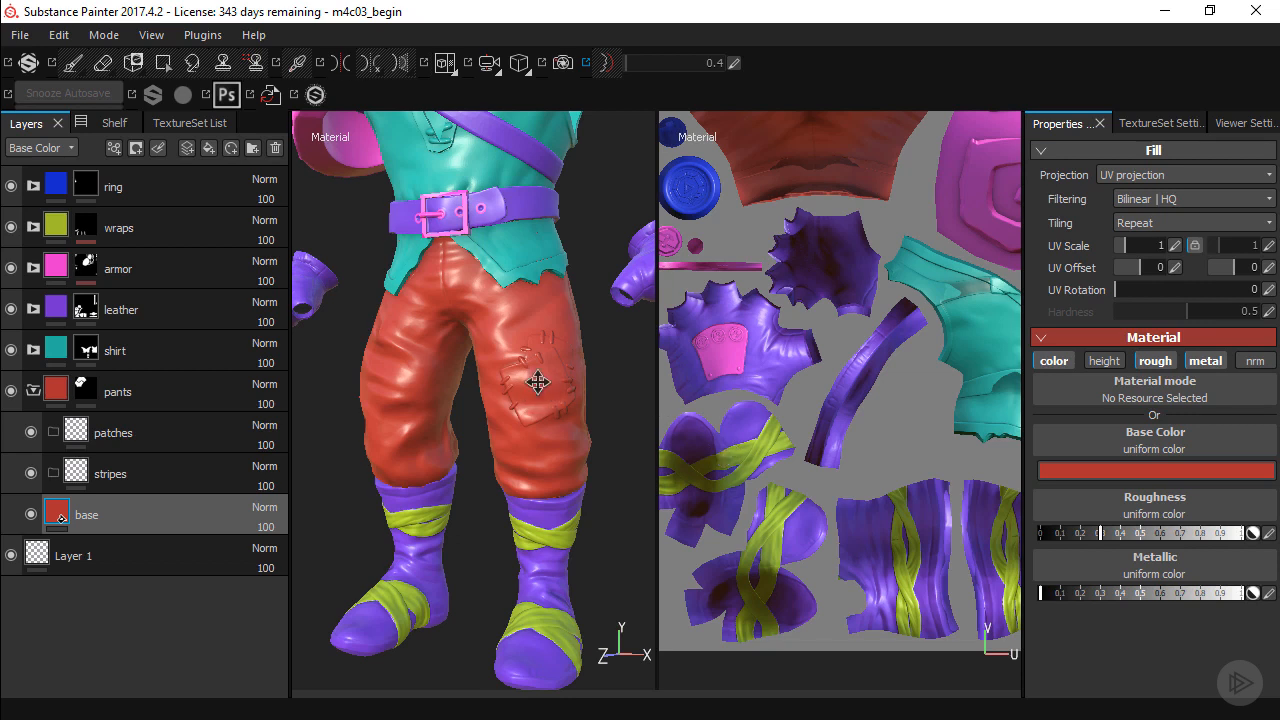
alt+middle_drag(537, 380, 541, 381)
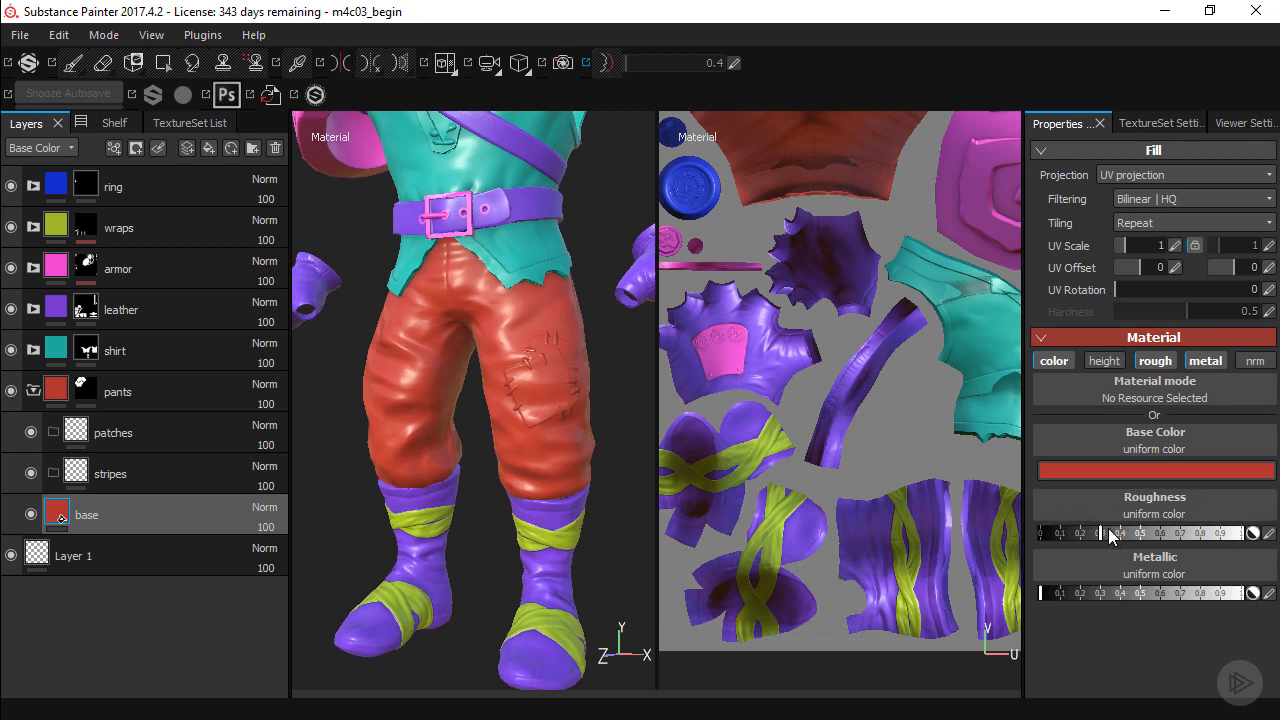
drag(1109, 531, 1157, 535)
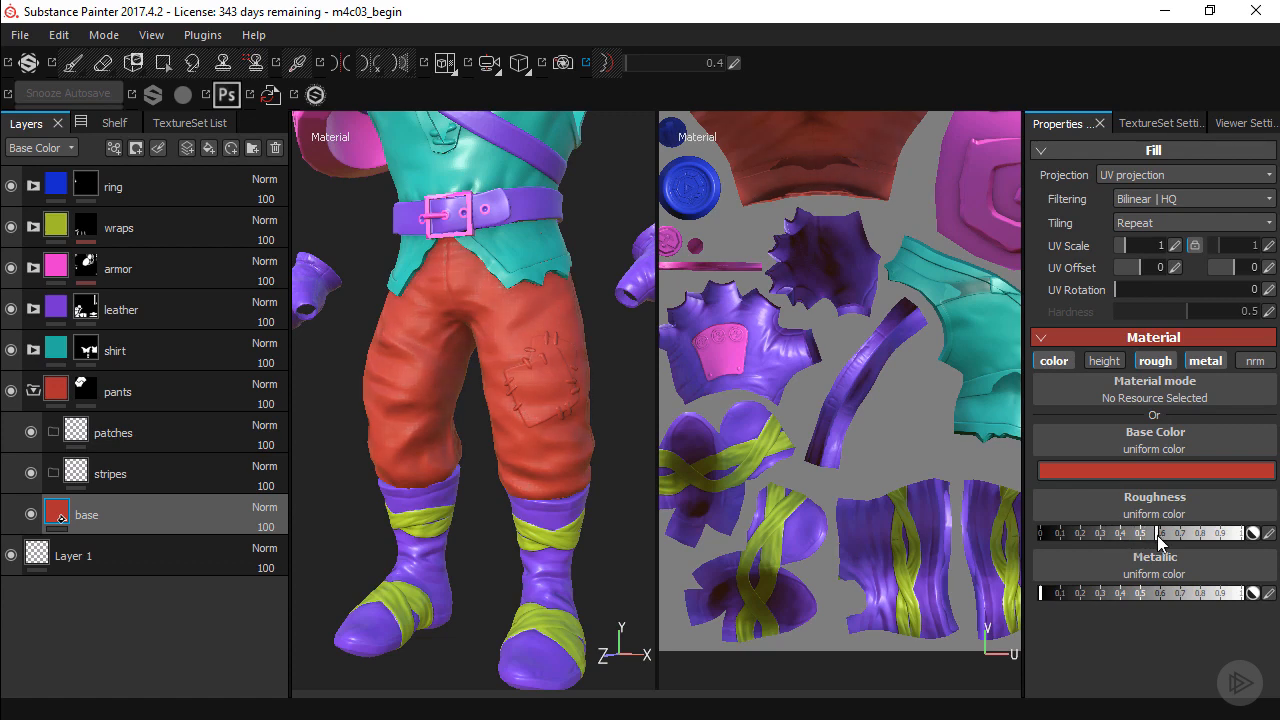
Open the base layer's base color for editing, enlarge the color picker, and sample a dark grey of 0.032.
alt+drag(503, 434, 571, 423)
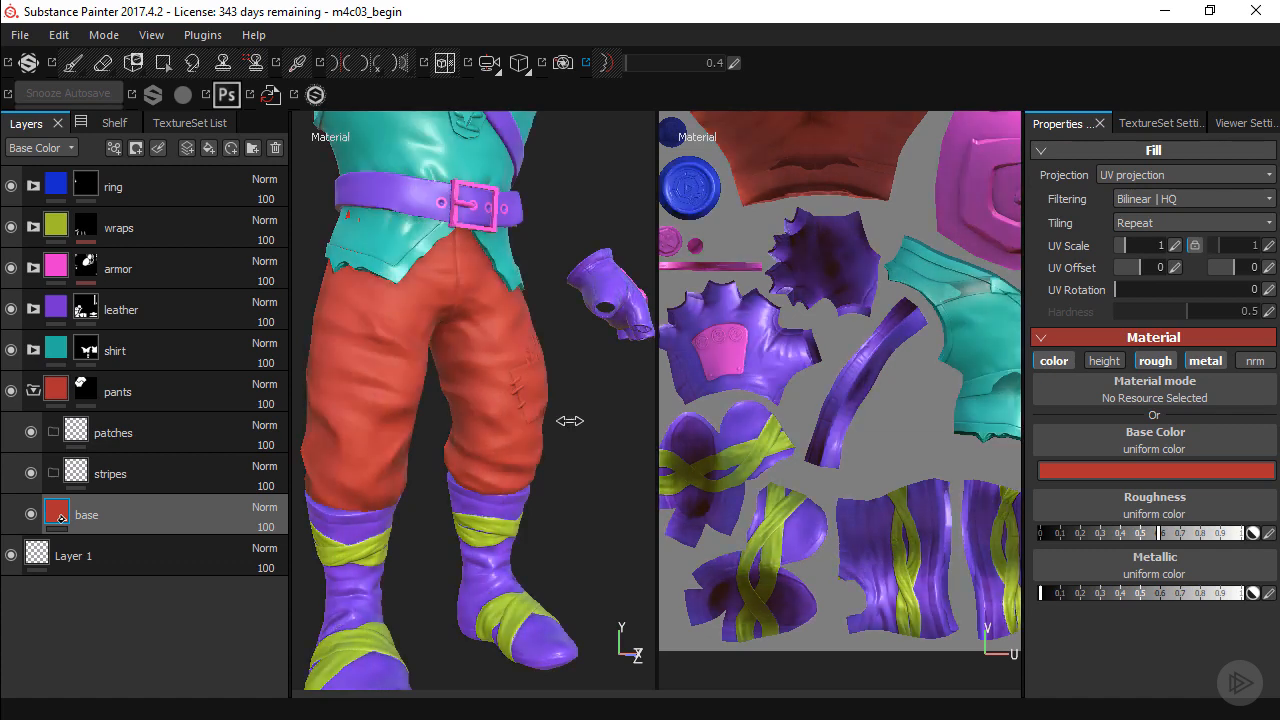
alt+middle_drag(440, 409, 498, 386)
alt+drag(498, 386, 503, 351)
alt+right_drag(503, 351, 509, 363)
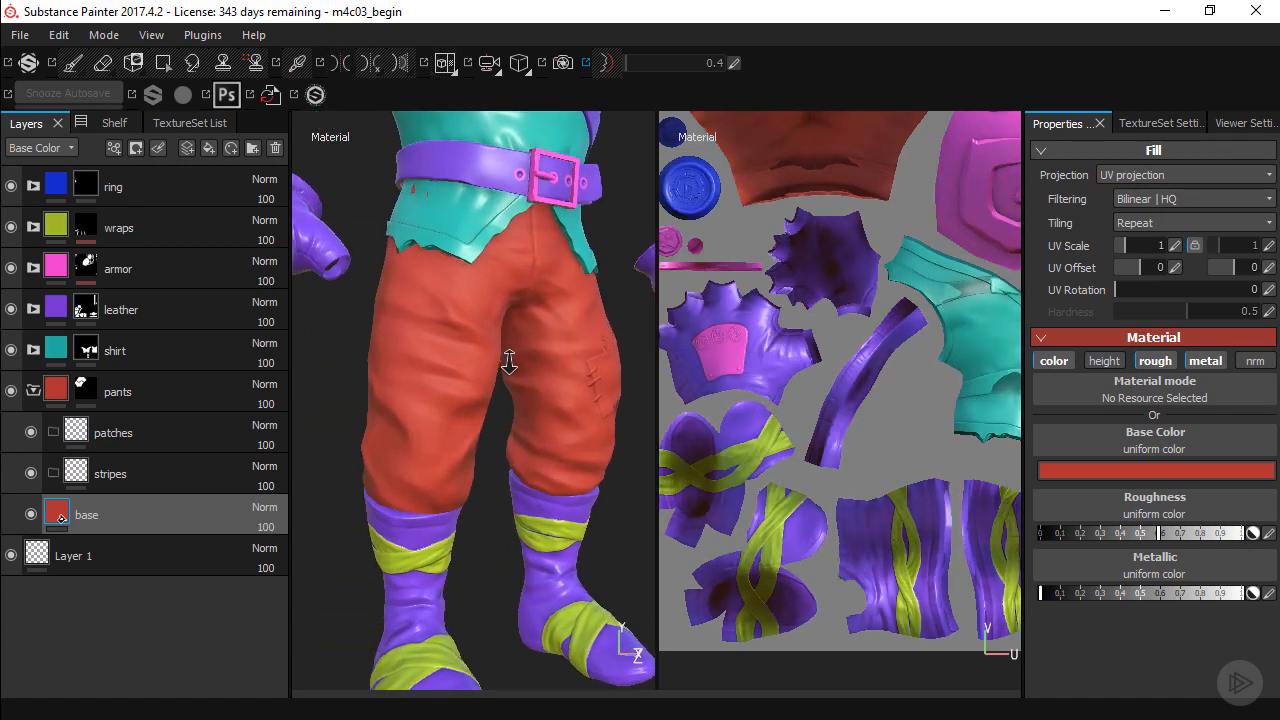
click(1112, 475)
drag(1085, 362, 764, 127)
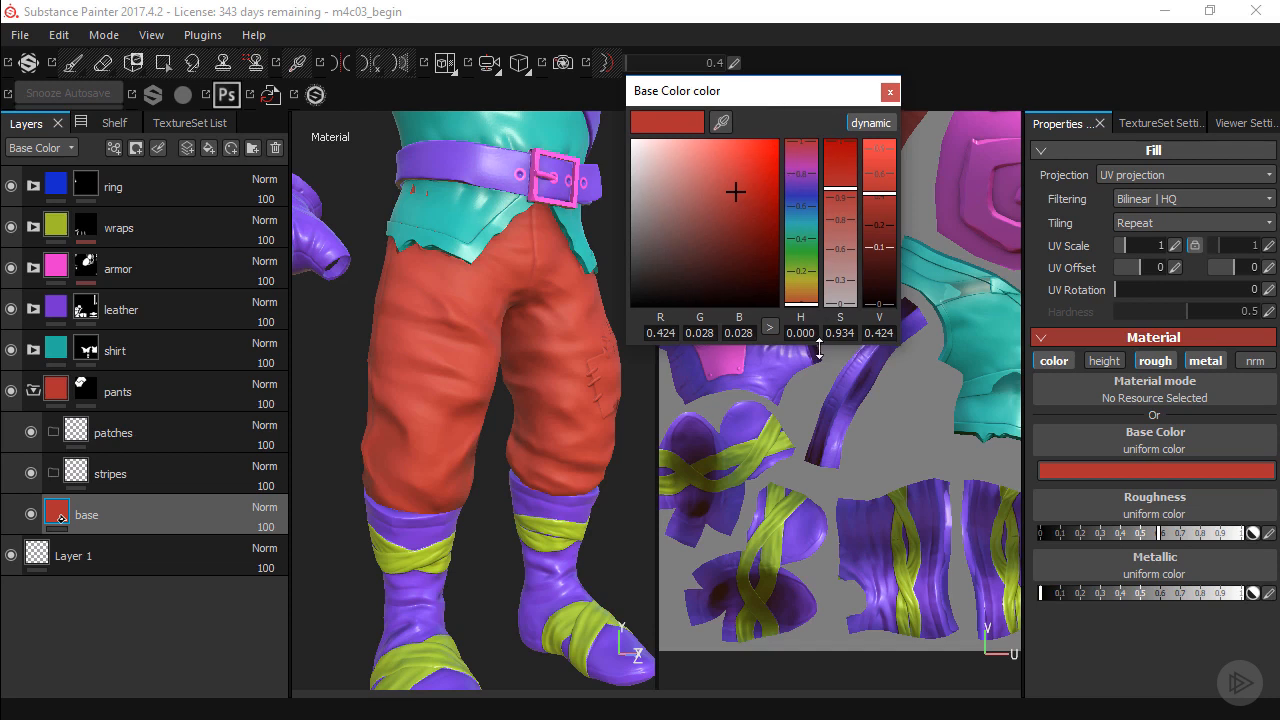
drag(819, 347, 843, 584)
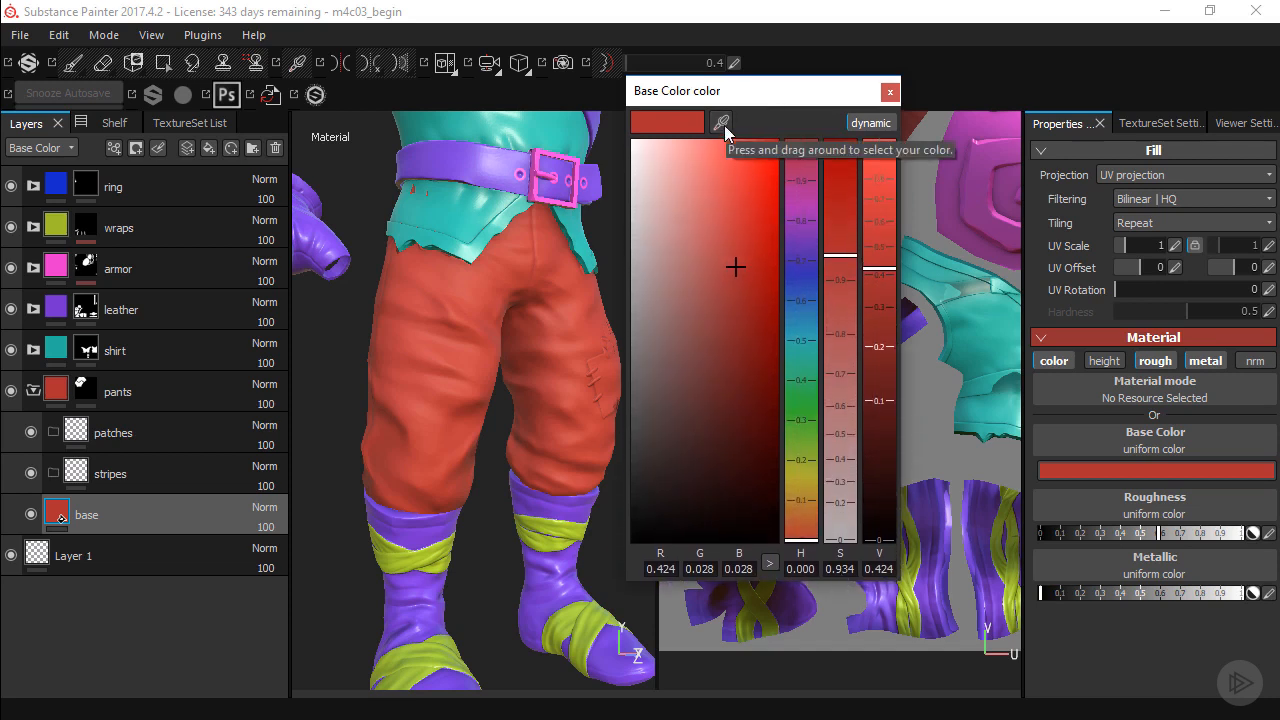
drag(721, 122, 1185, 70)
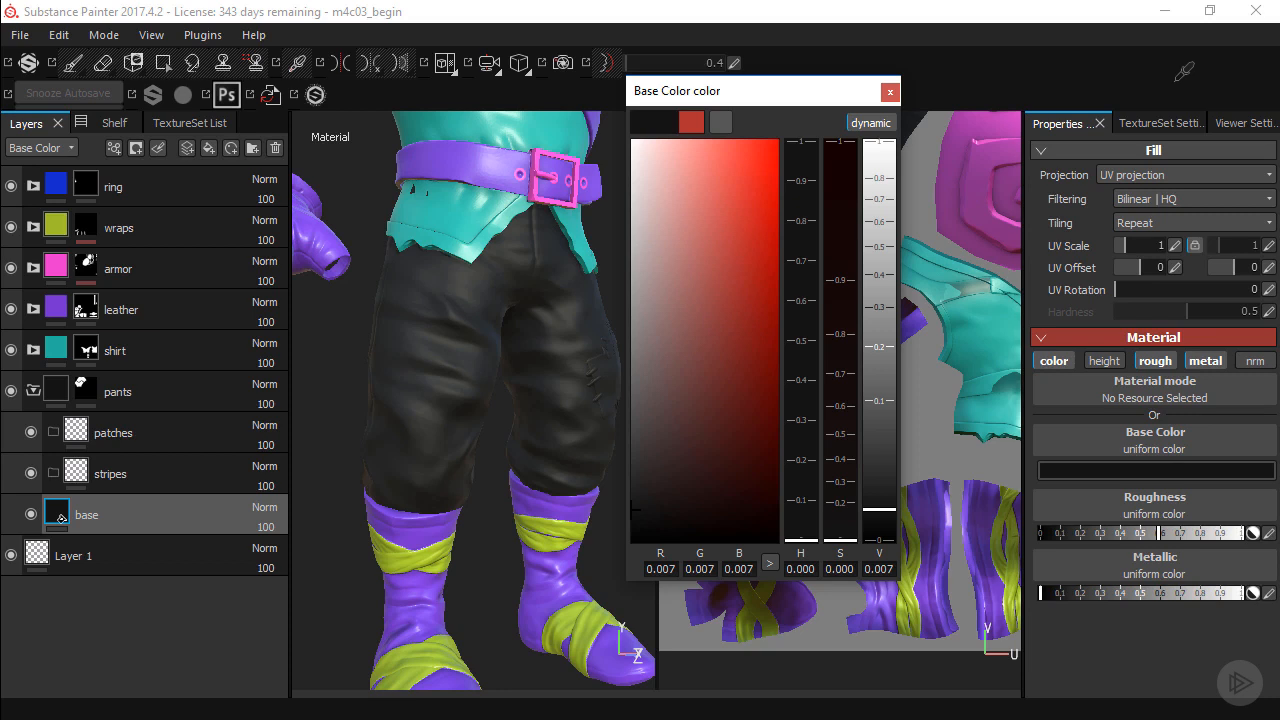
drag(1184, 70, 804, 110)
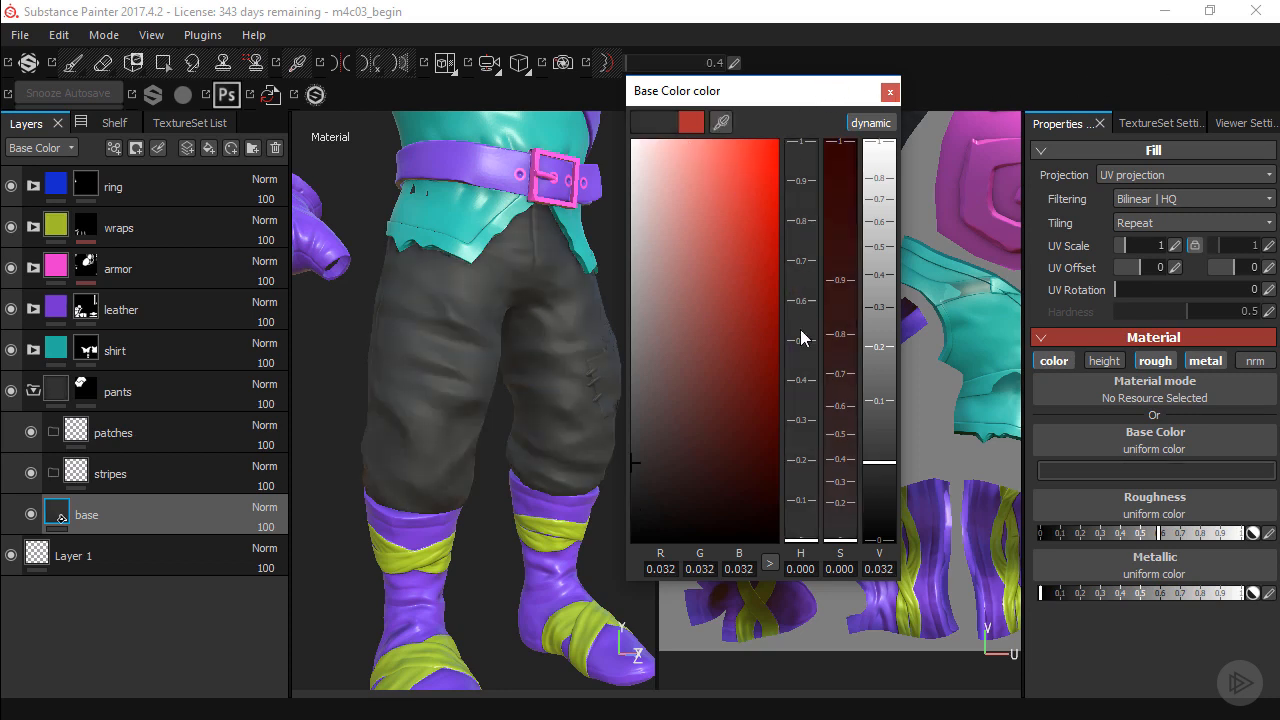
Set the base layer's base color to a muted brown with hue 0.113, saturation 0.667 and value 0.131.
click(791, 477)
click(698, 420)
mouse_move(800, 478)
mouse_down()
mouse_move(800, 457)
mouse_move(800, 474)
mouse_up()
drag(708, 398, 689, 370)
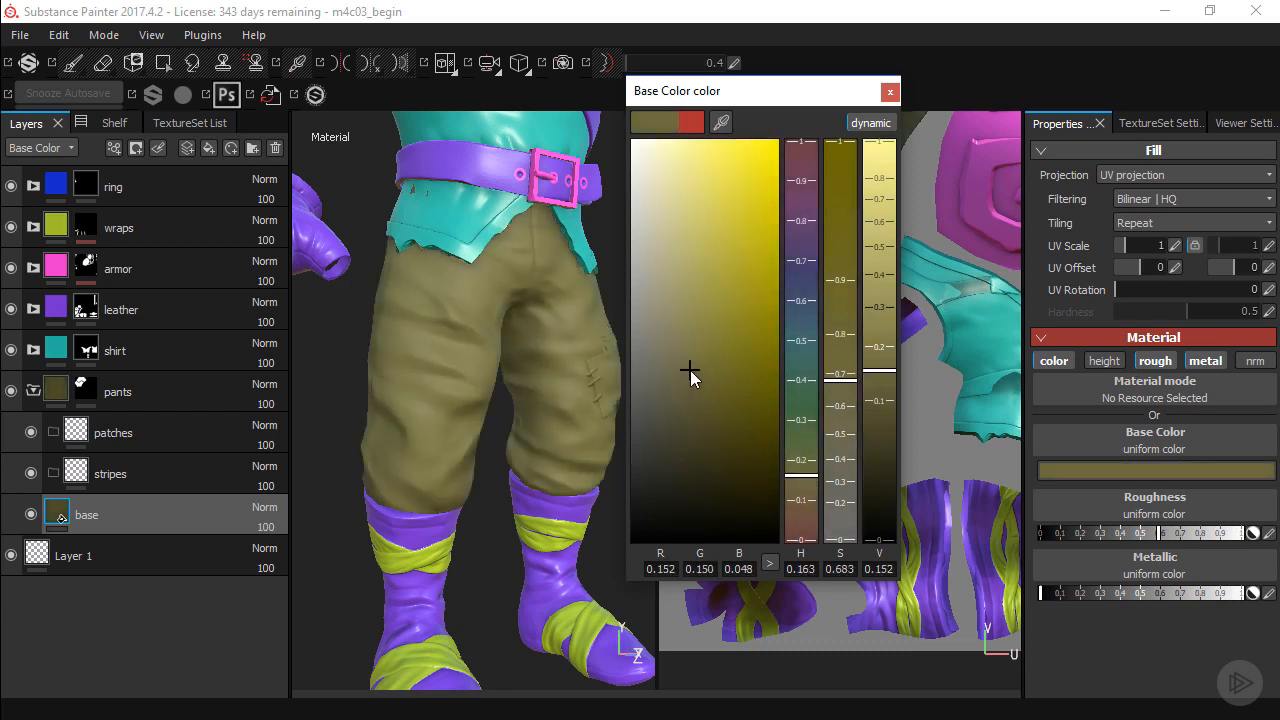
click(796, 481)
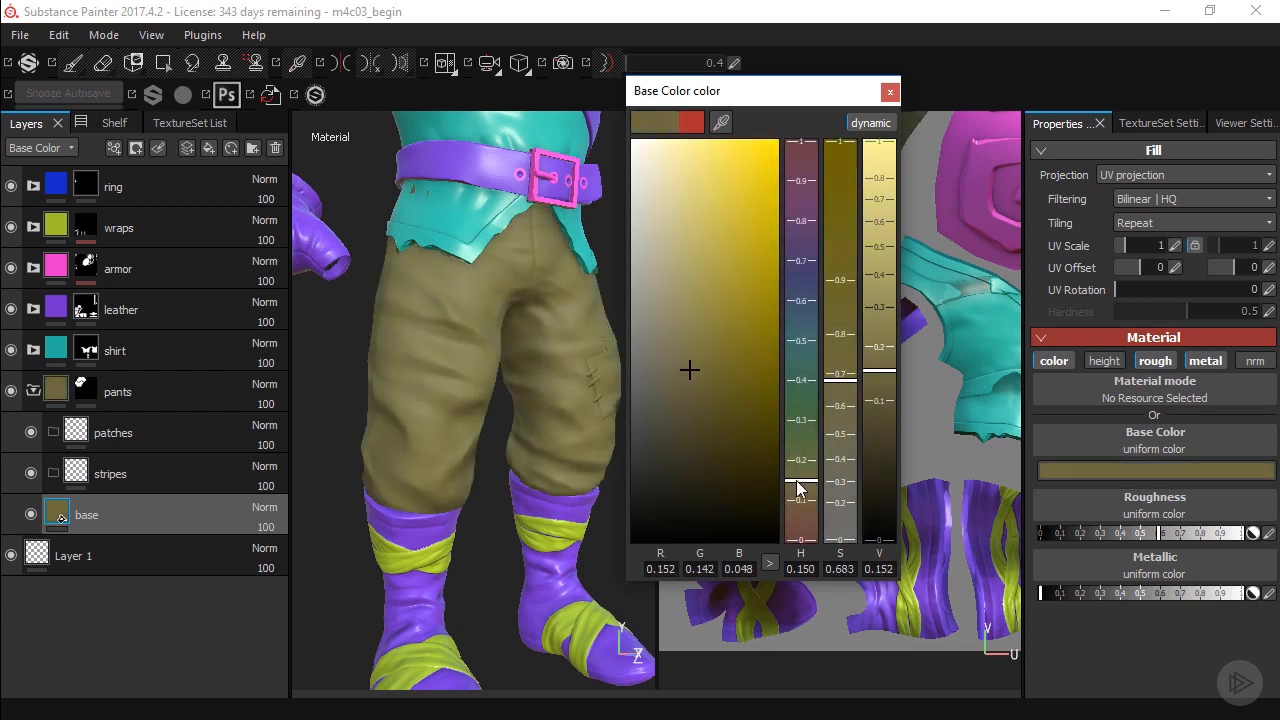
click(797, 483)
drag(689, 370, 694, 374)
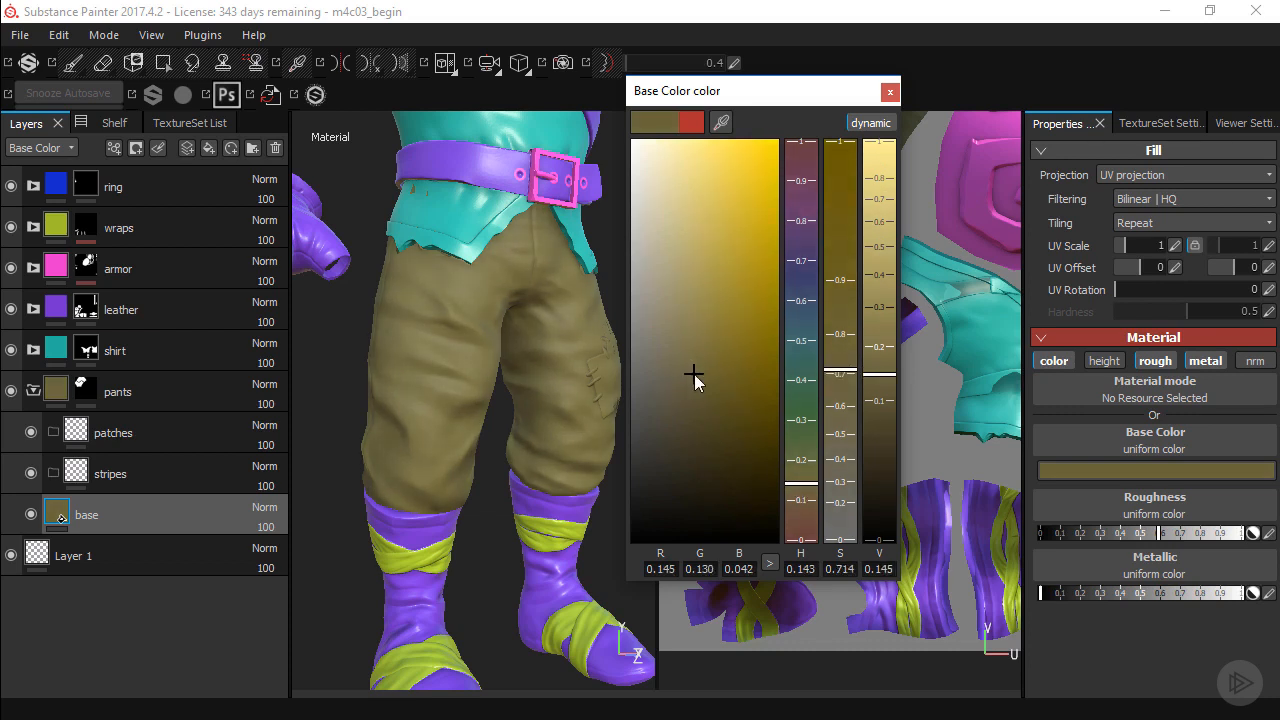
click(793, 489)
drag(685, 376, 688, 382)
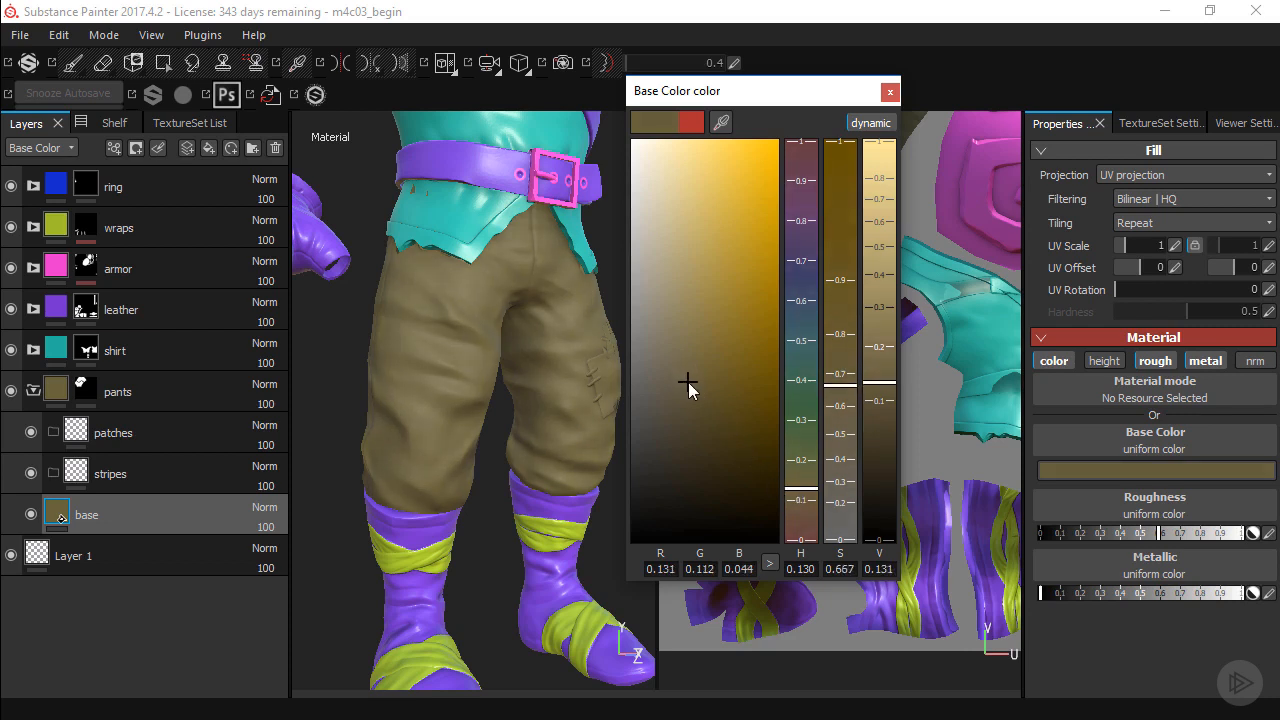
drag(787, 474, 789, 495)
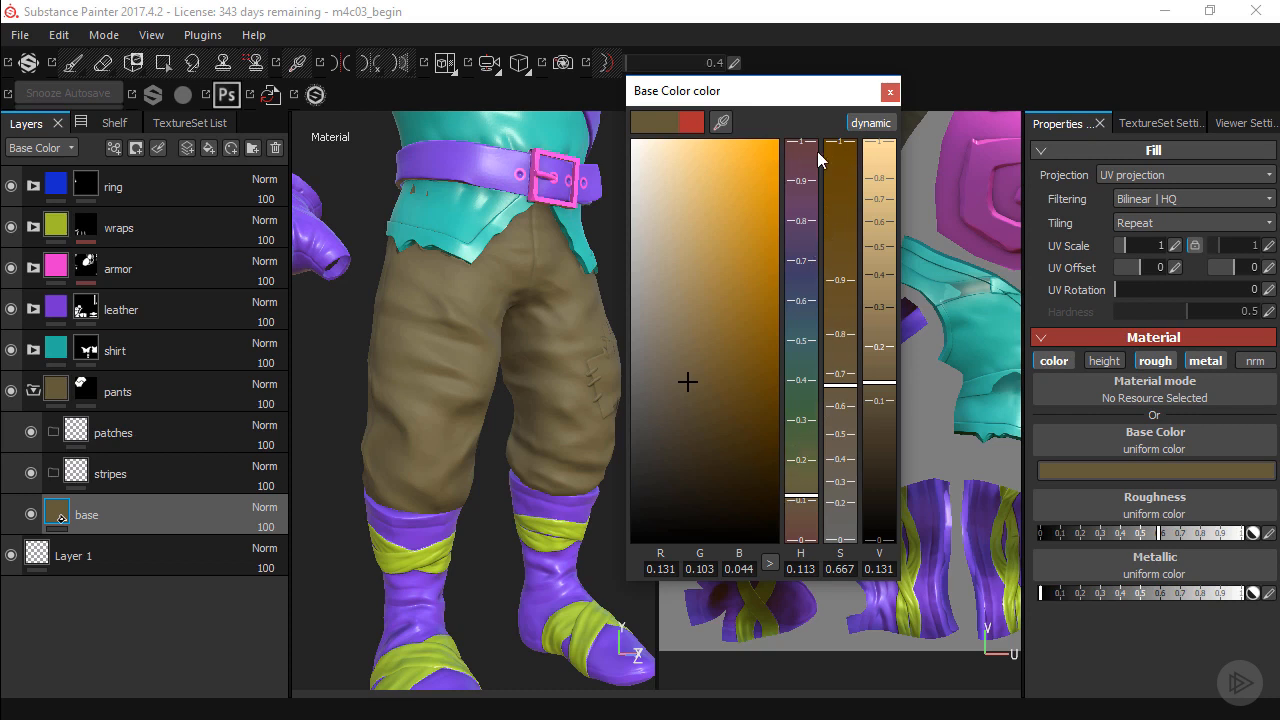
click(889, 92)
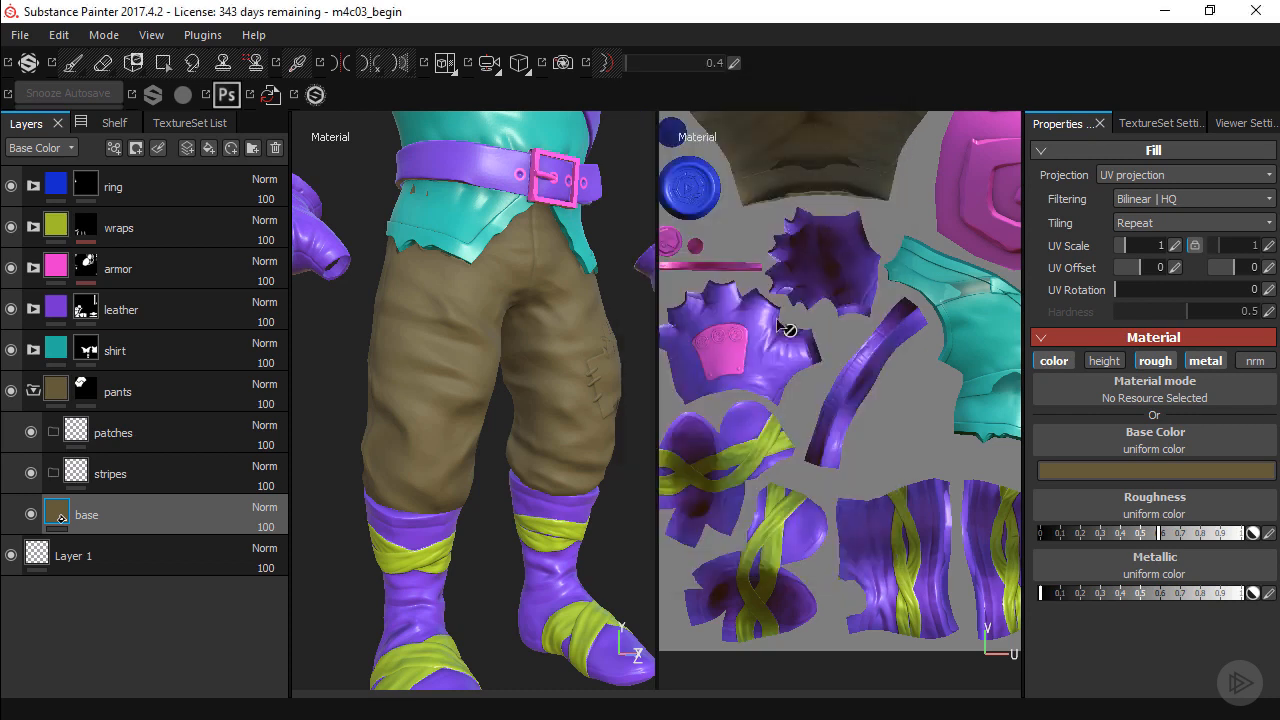
Add a new fill layer directly above the base layer in the pants folder and give it a black mask.
alt+drag(585, 398, 515, 383)
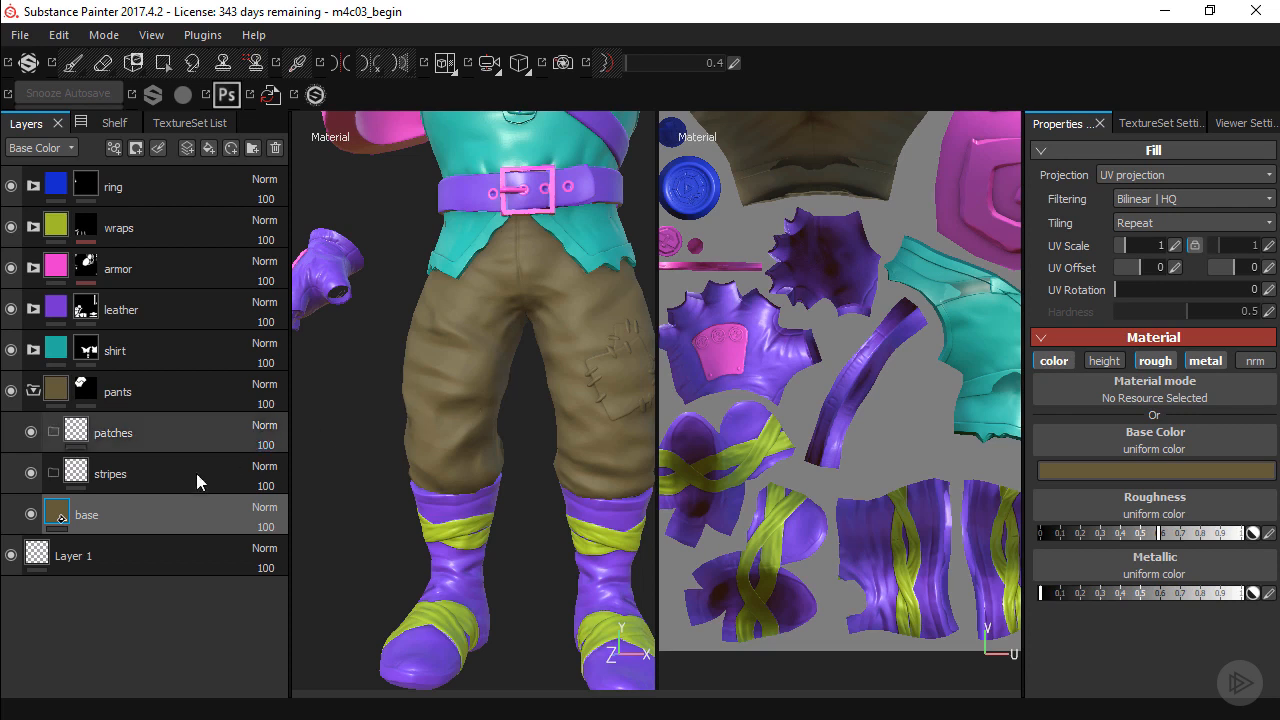
alt+right_drag(491, 351, 529, 405)
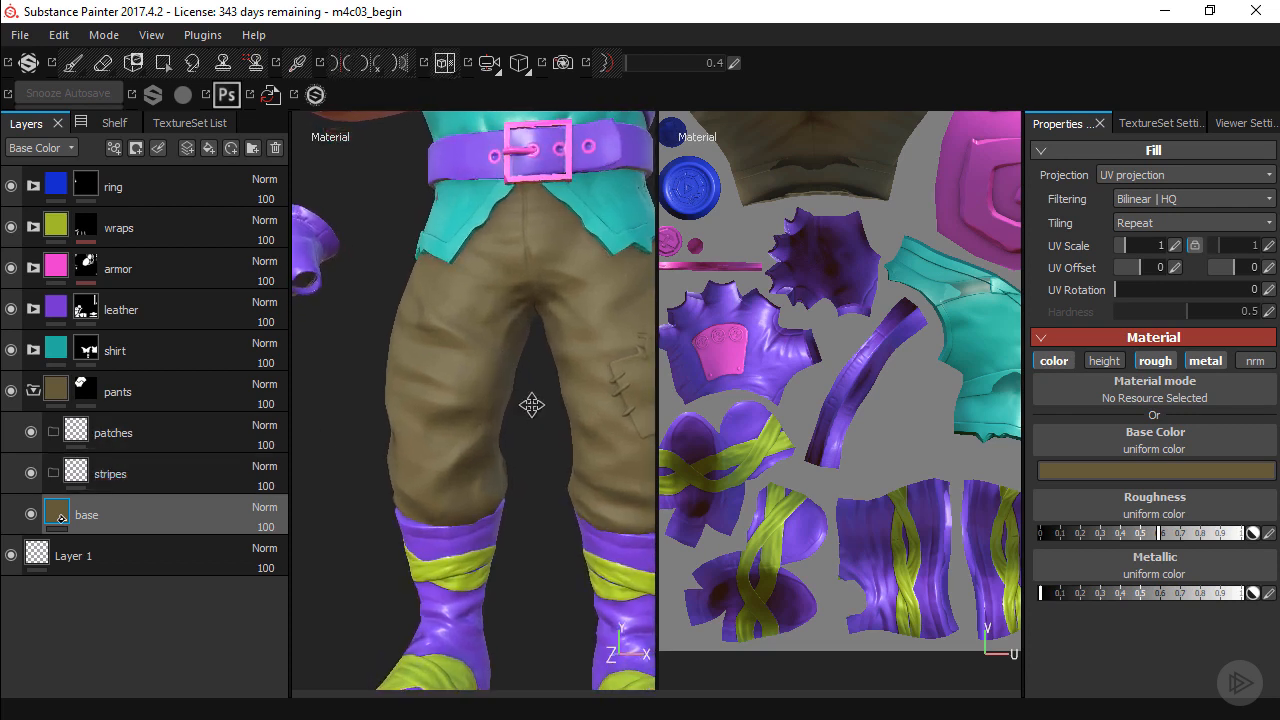
alt+middle_drag(530, 405, 515, 377)
mouse_move(515, 377)
alt+mouse_down()
mouse_move(557, 371)
mouse_move(528, 390)
alt+mouse_up()
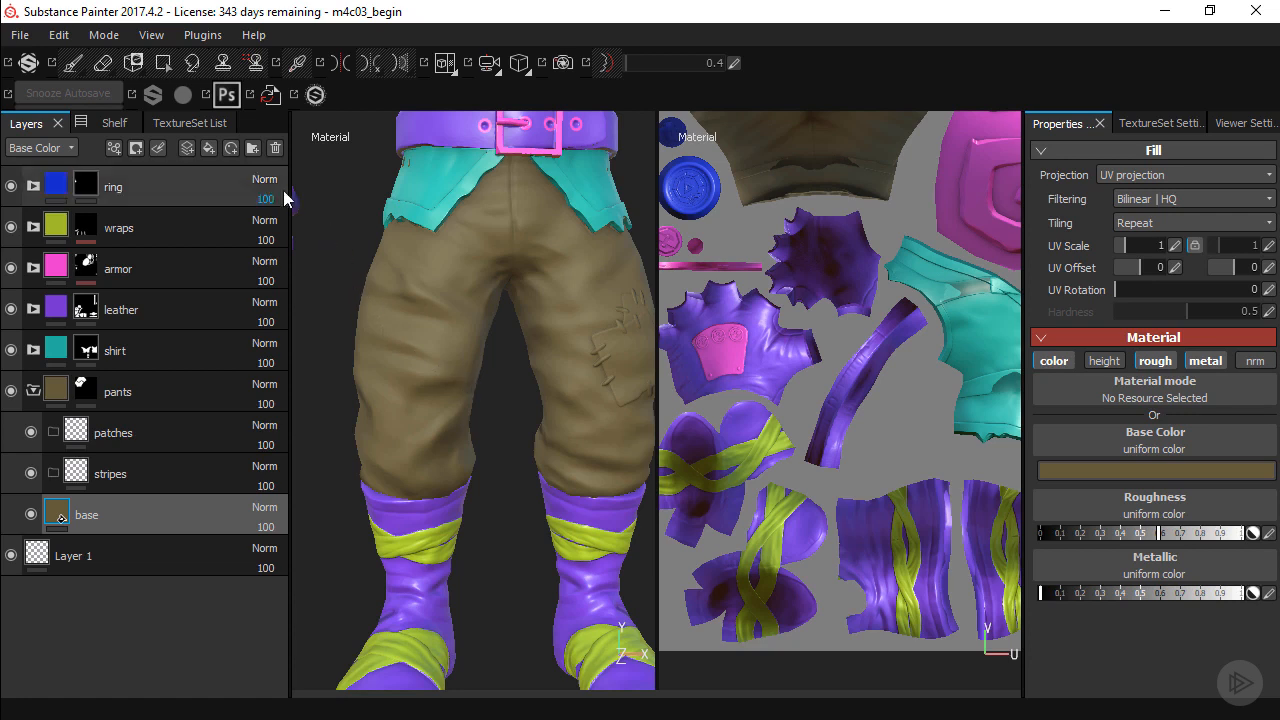
click(210, 148)
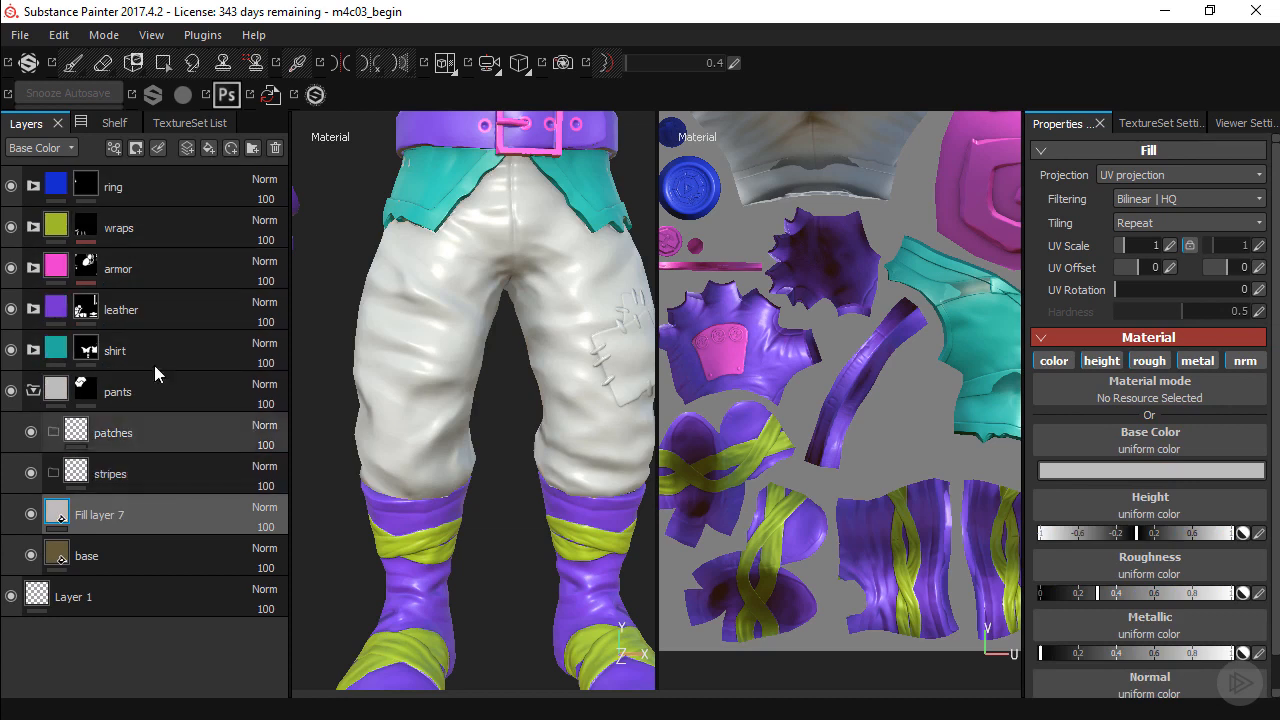
click(136, 148)
click(167, 189)
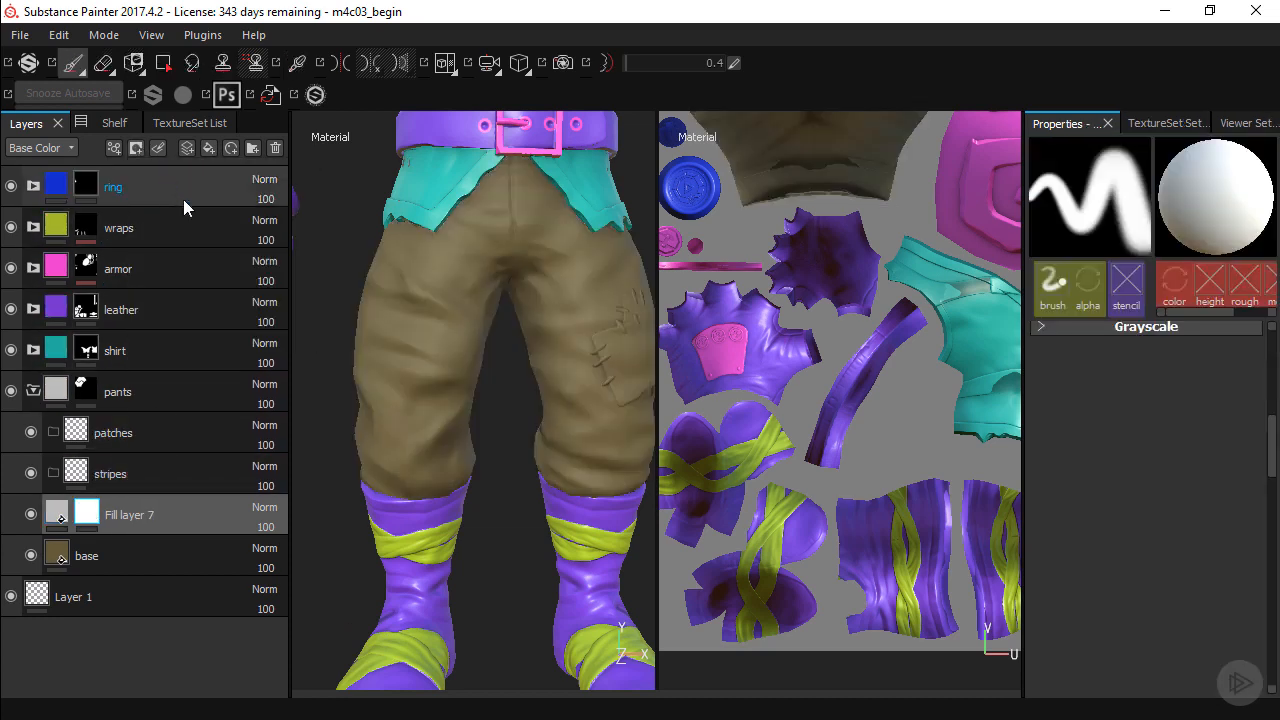
Set the new fill layer's base color by sampling the brown of the base layer.
click(57, 514)
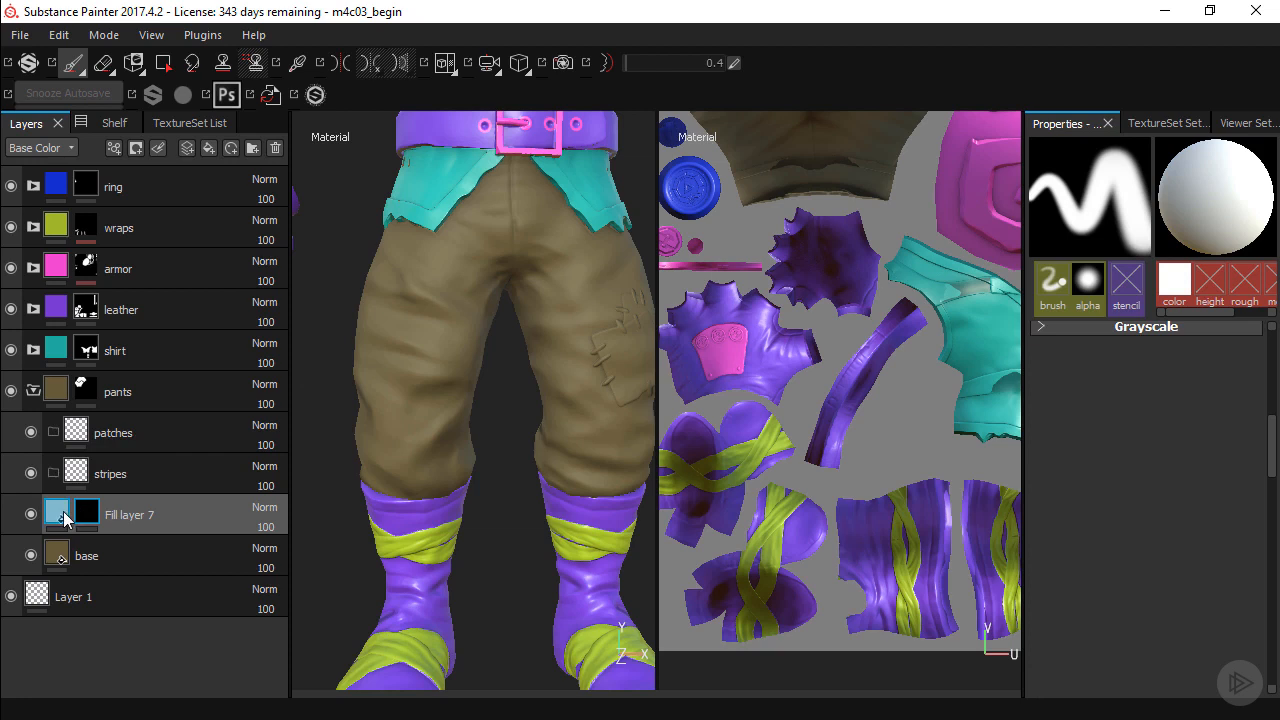
click(1200, 470)
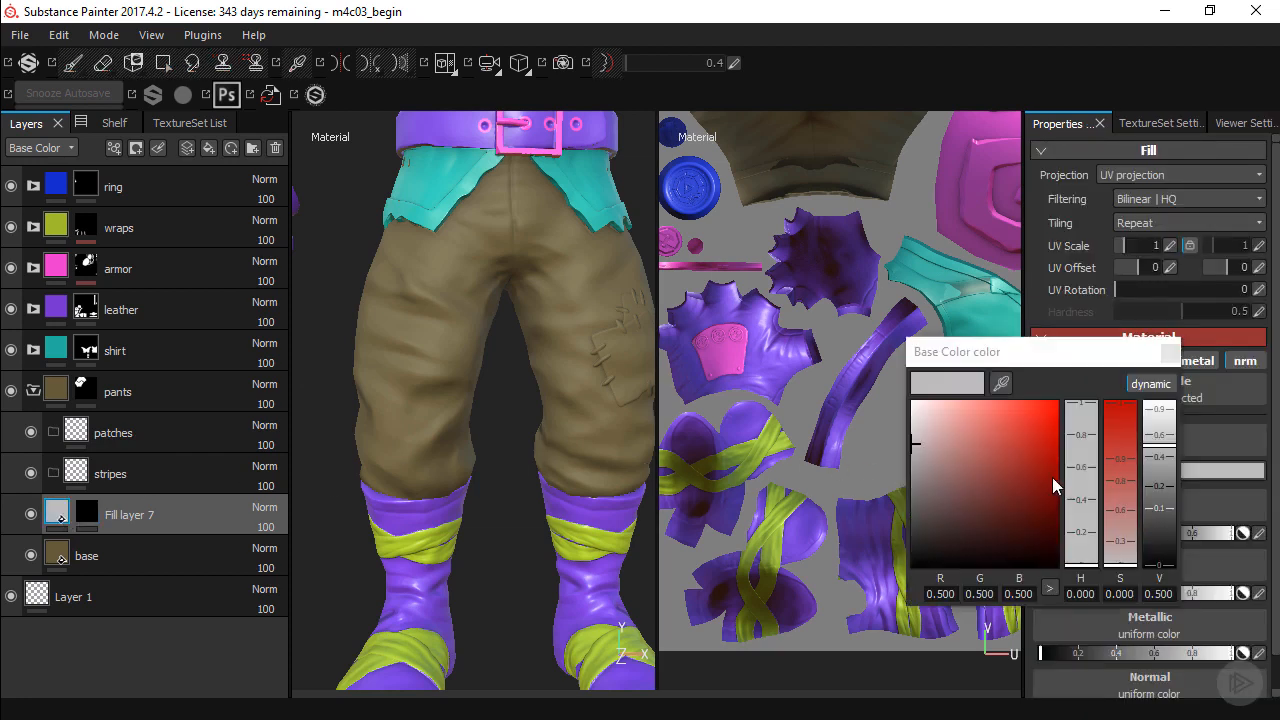
click(1001, 383)
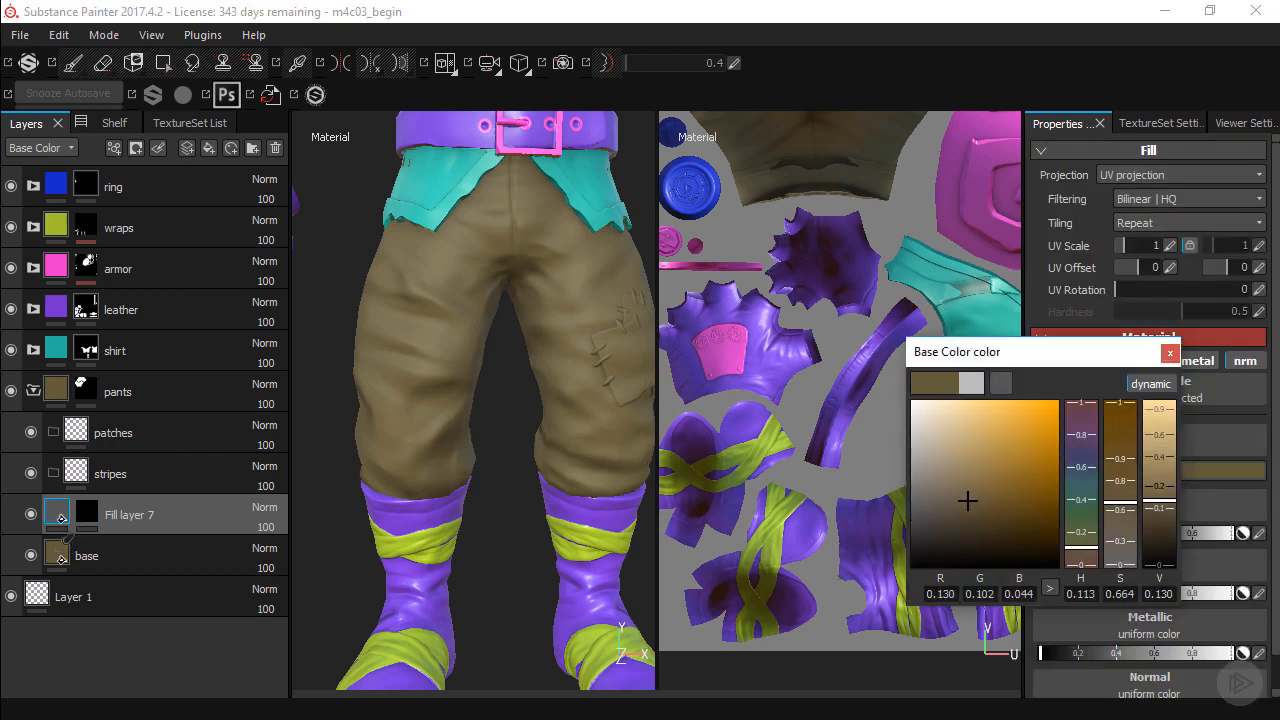
Lighten the new fill layer's base color to a tan brown with hue 0.113, saturation 0.659 and value 0.252.
click(1169, 352)
click(1130, 471)
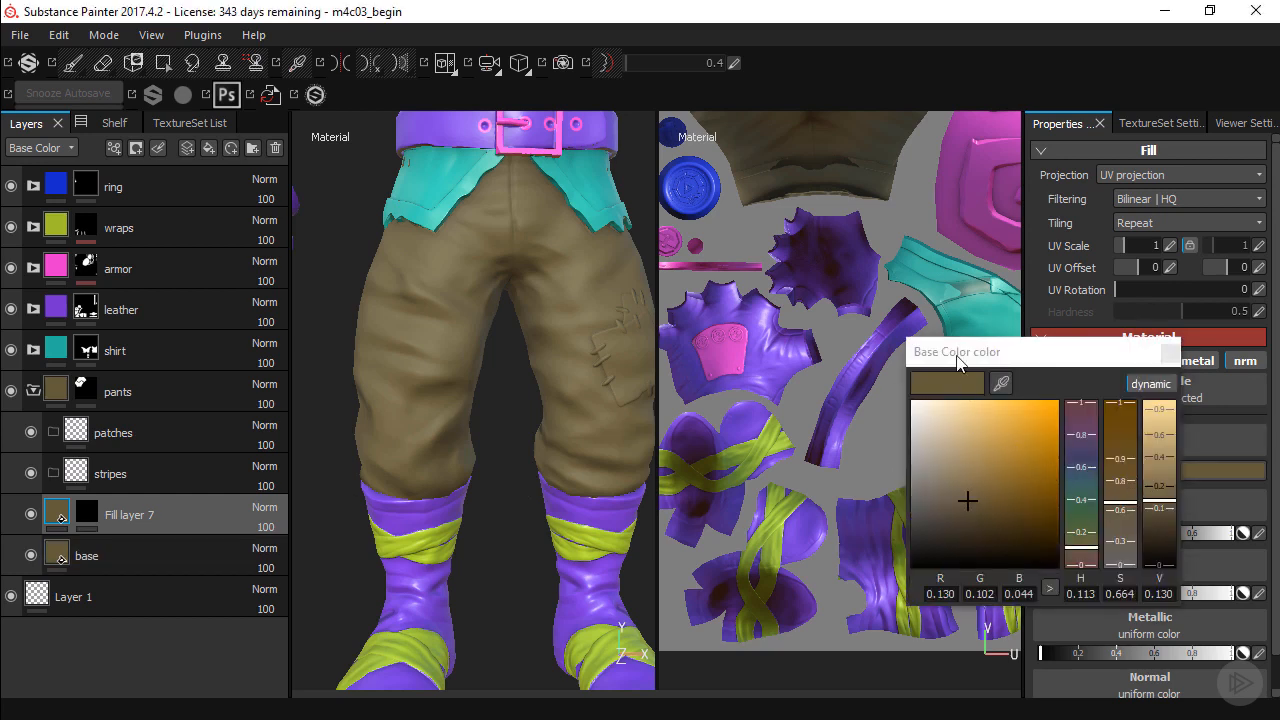
drag(957, 360, 759, 190)
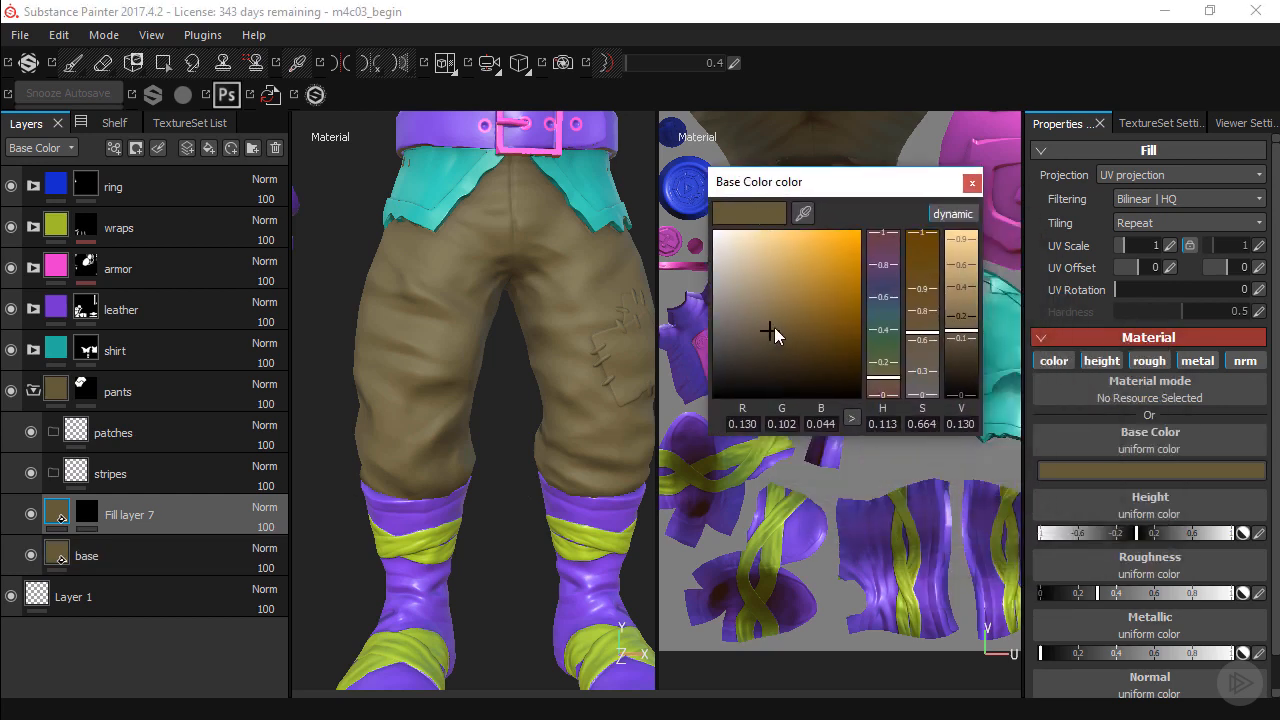
drag(769, 331, 770, 313)
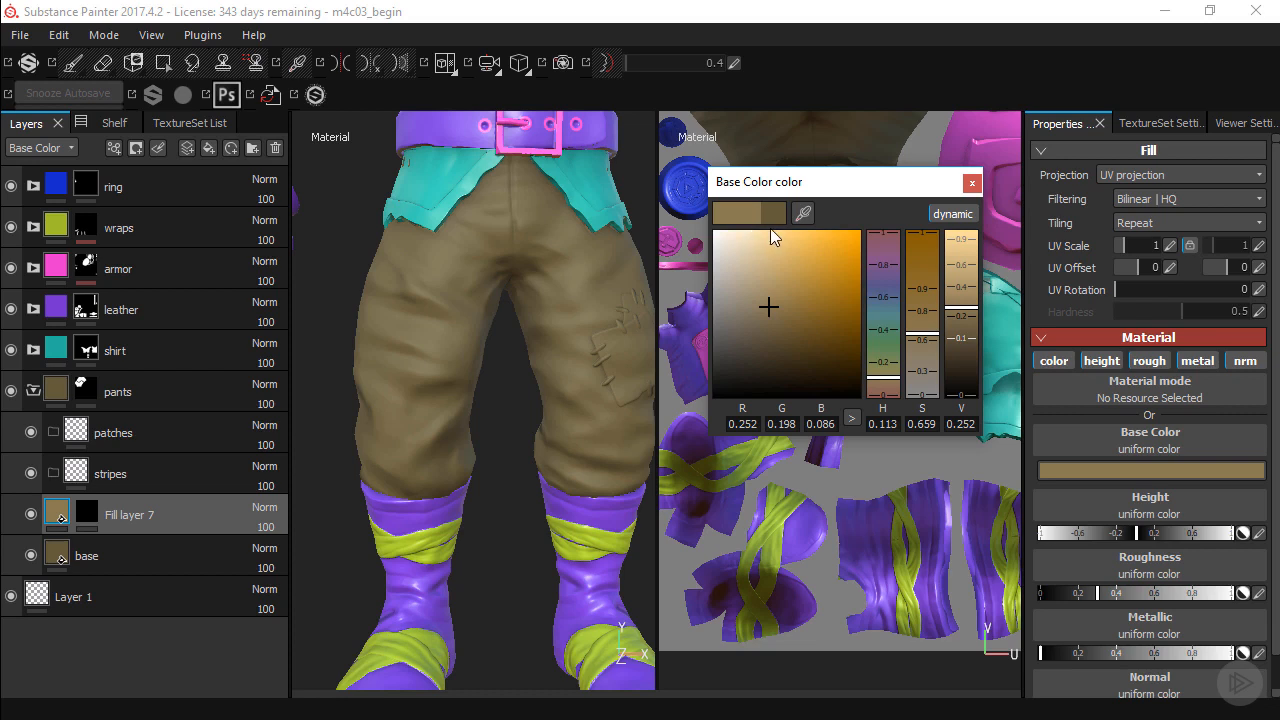
click(971, 182)
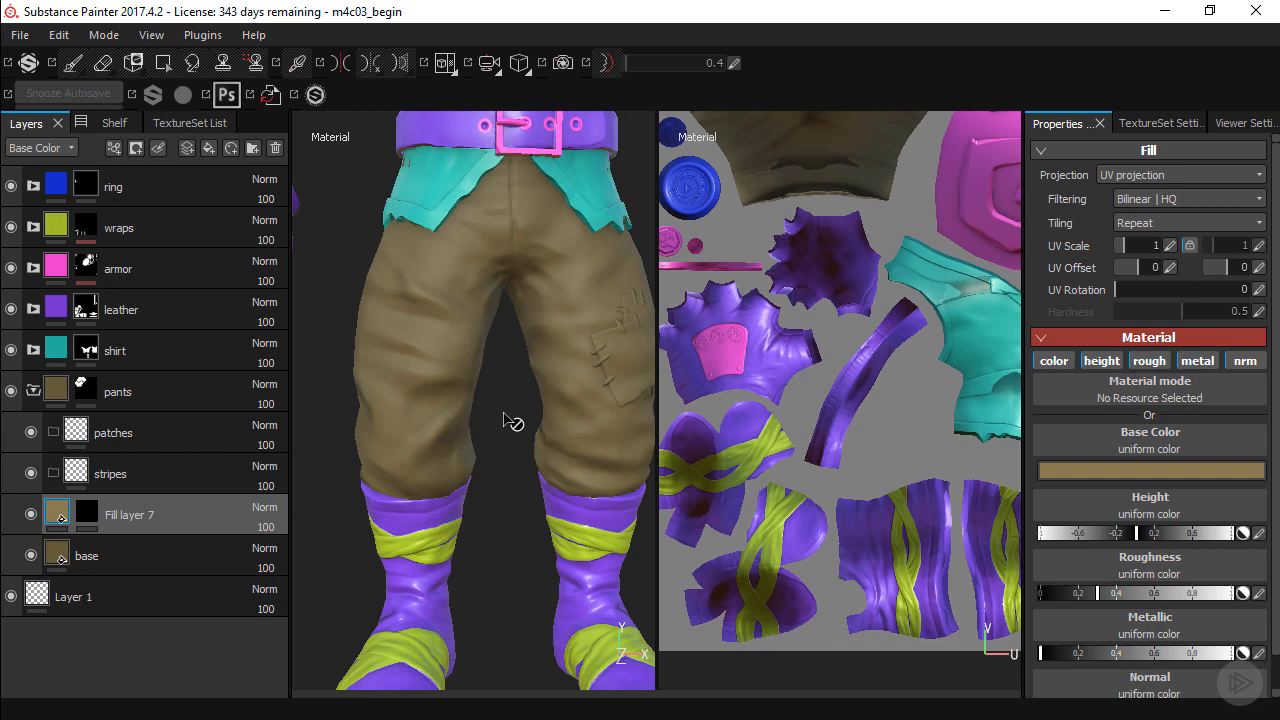
Rename the new fill layer above the base layer to "wear".
double_click(142, 519)
text(wear)
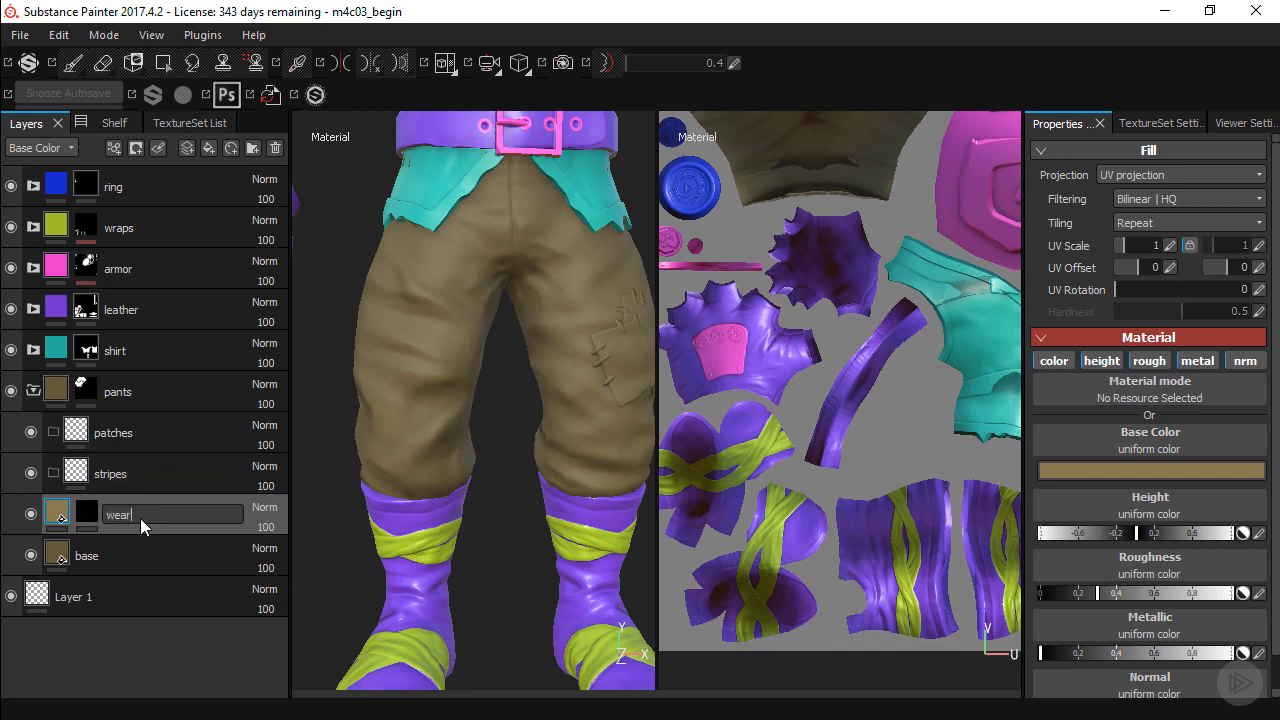
key(Return)
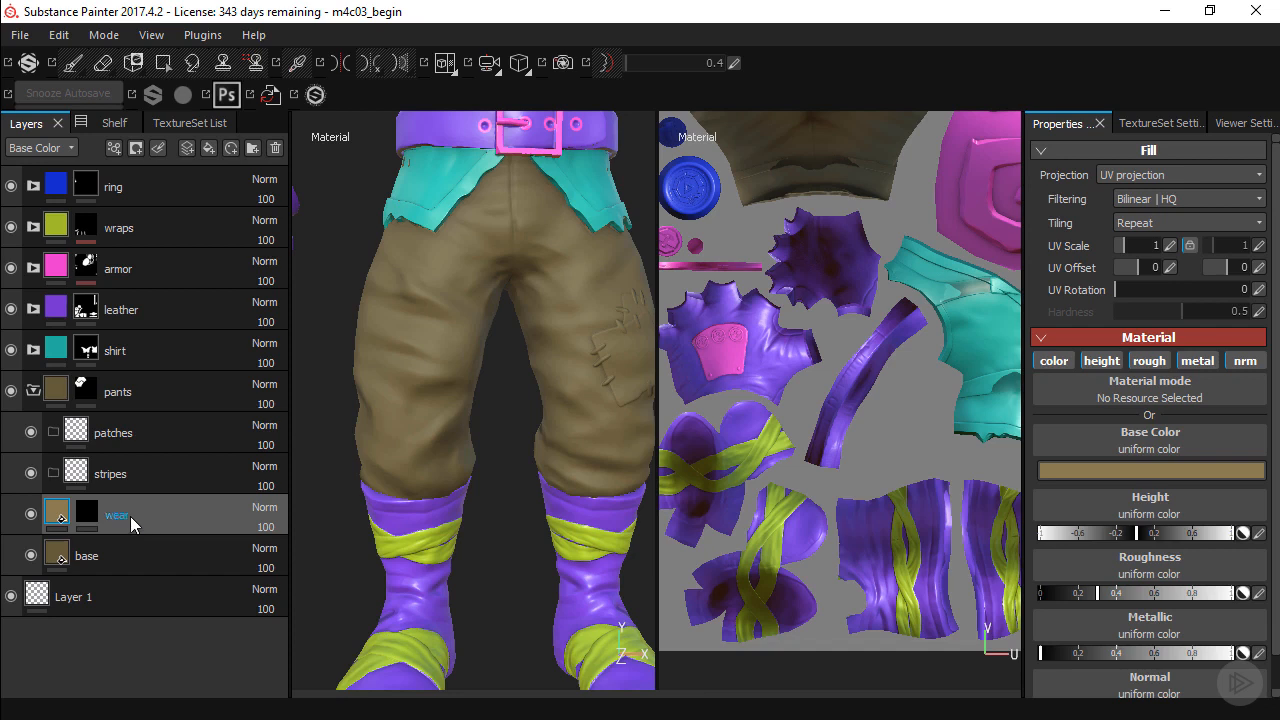
Add a fill effect to the wear layer's black mask.
click(87, 513)
mouse_move(87, 519)
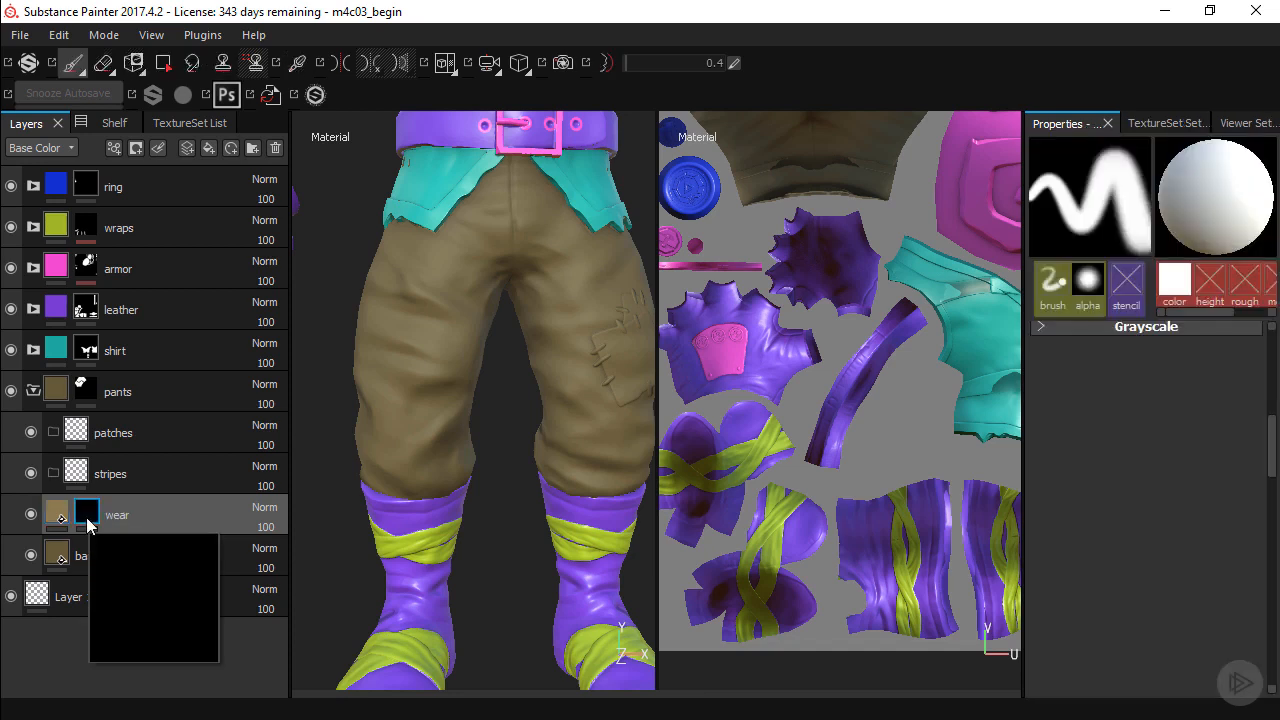
click(117, 153)
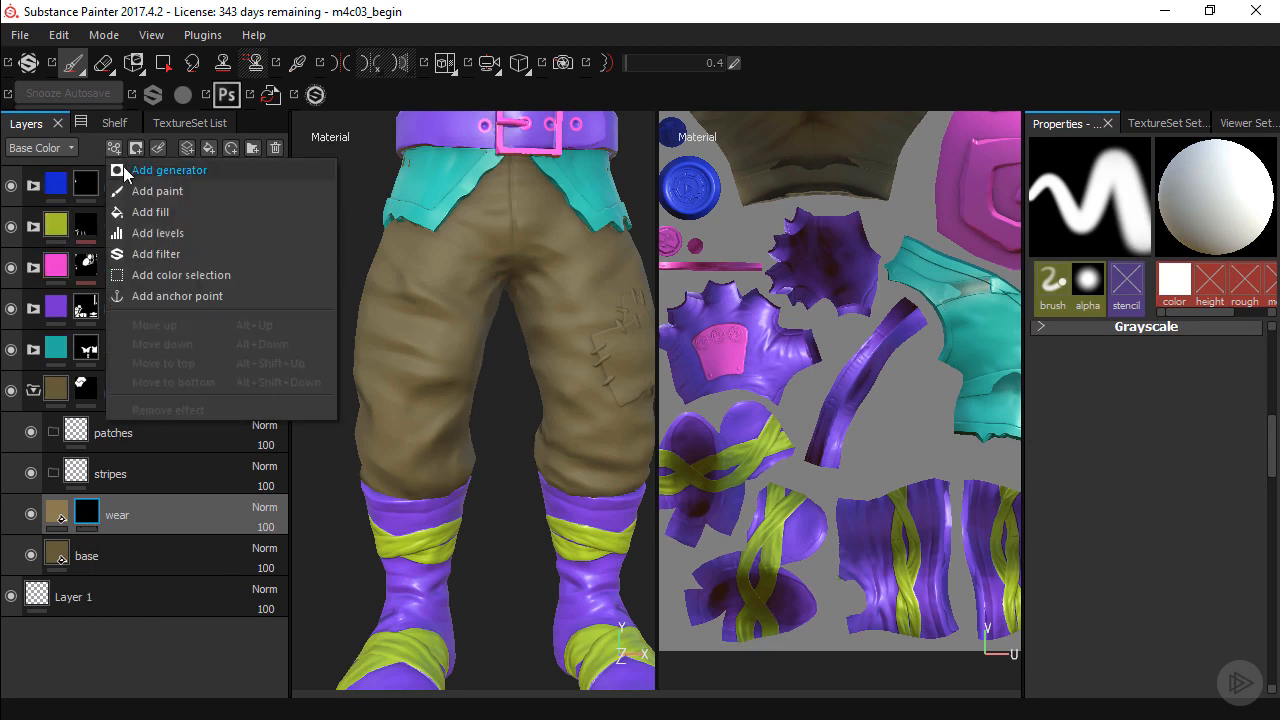
click(141, 213)
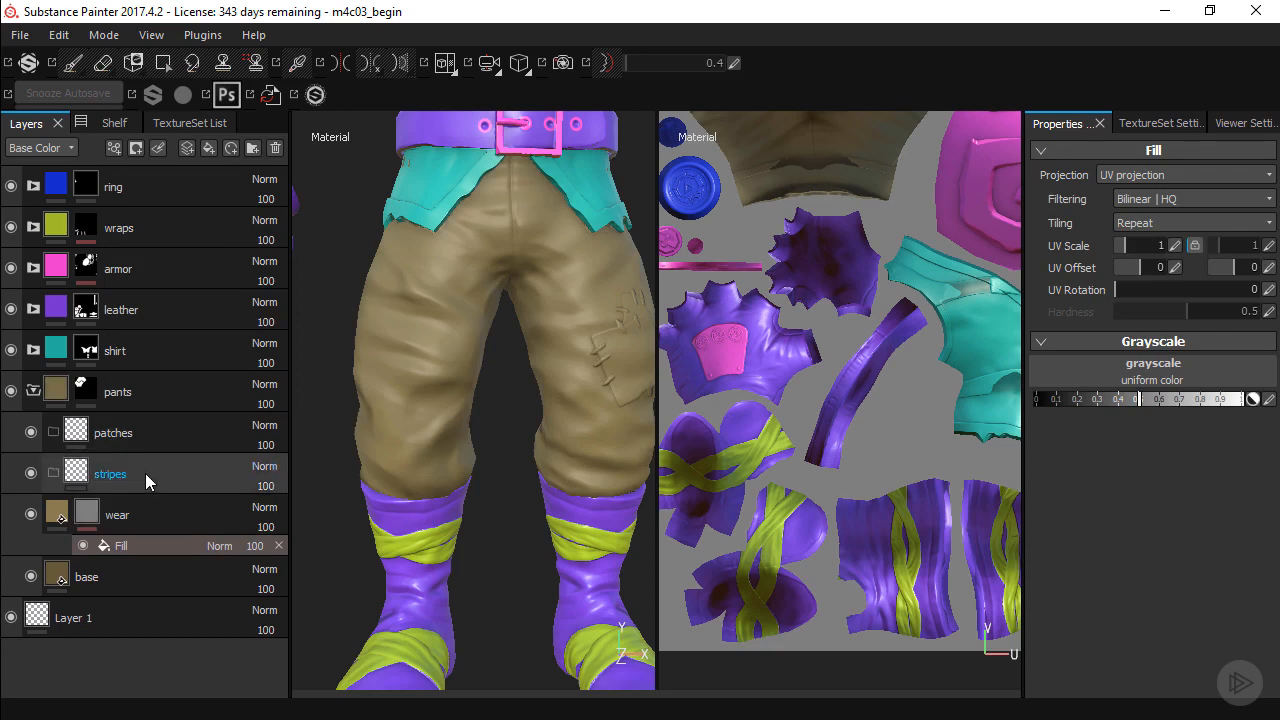
Assign the Curvature clothing map as the grayscale source of the wear mask's fill effect.
click(1102, 360)
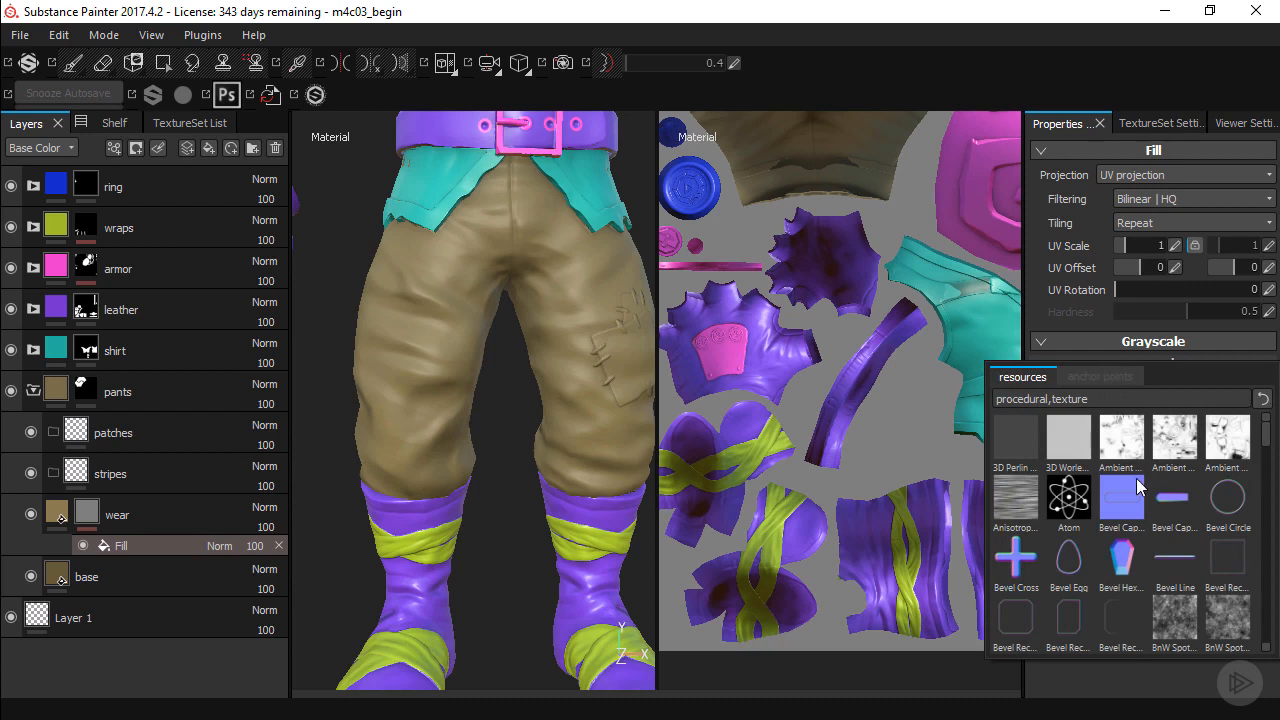
scroll(1135, 481, down, 3)
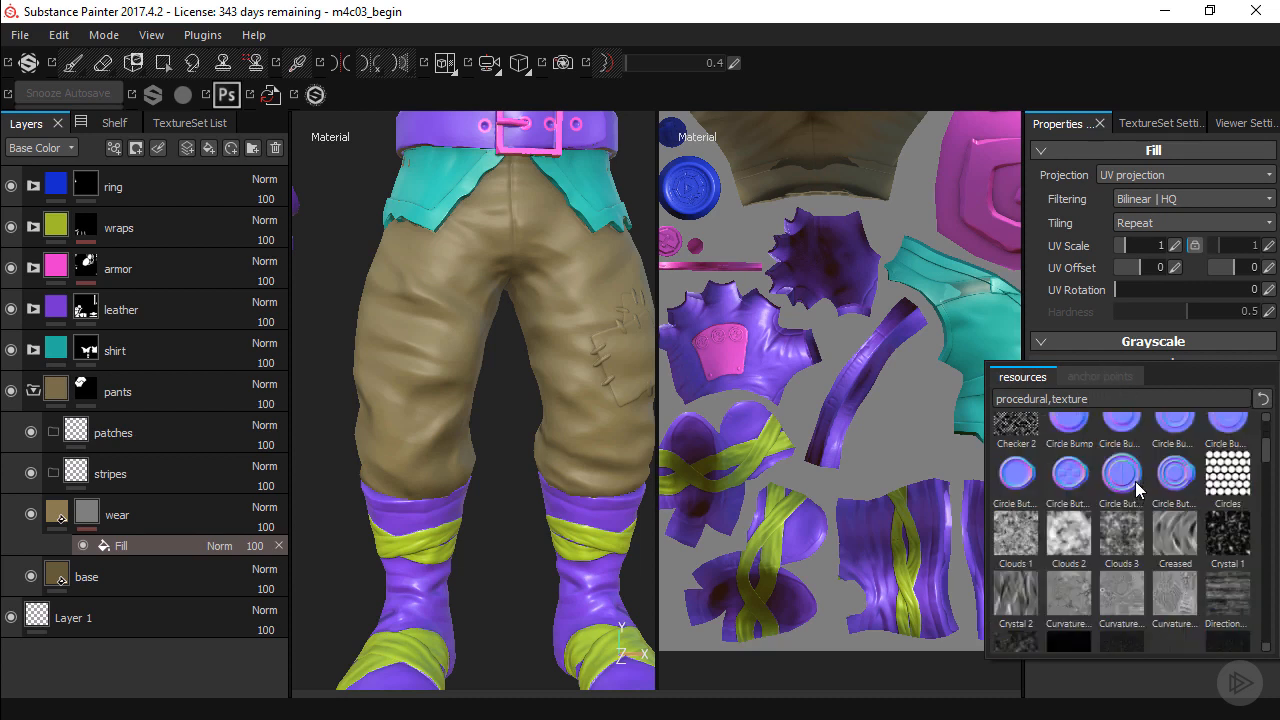
scroll(1135, 484, down, 3)
scroll(1137, 472, up, 3)
mouse_move(1120, 586)
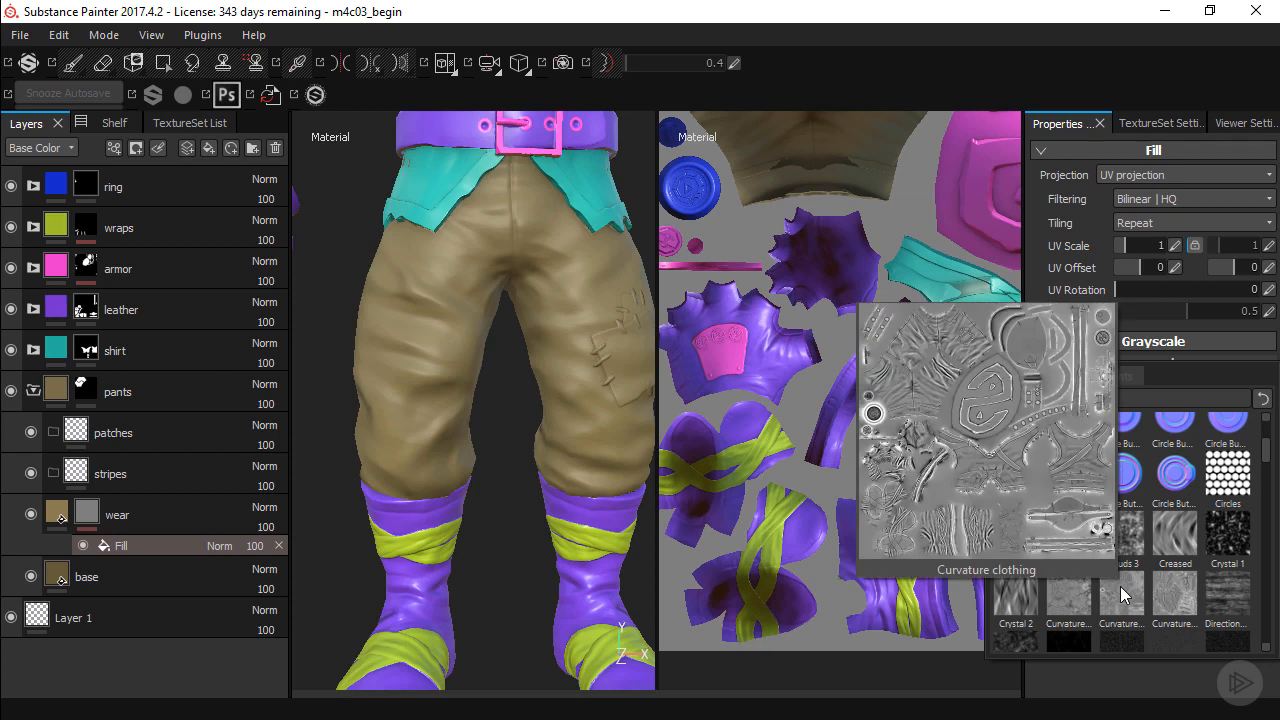
click(1120, 586)
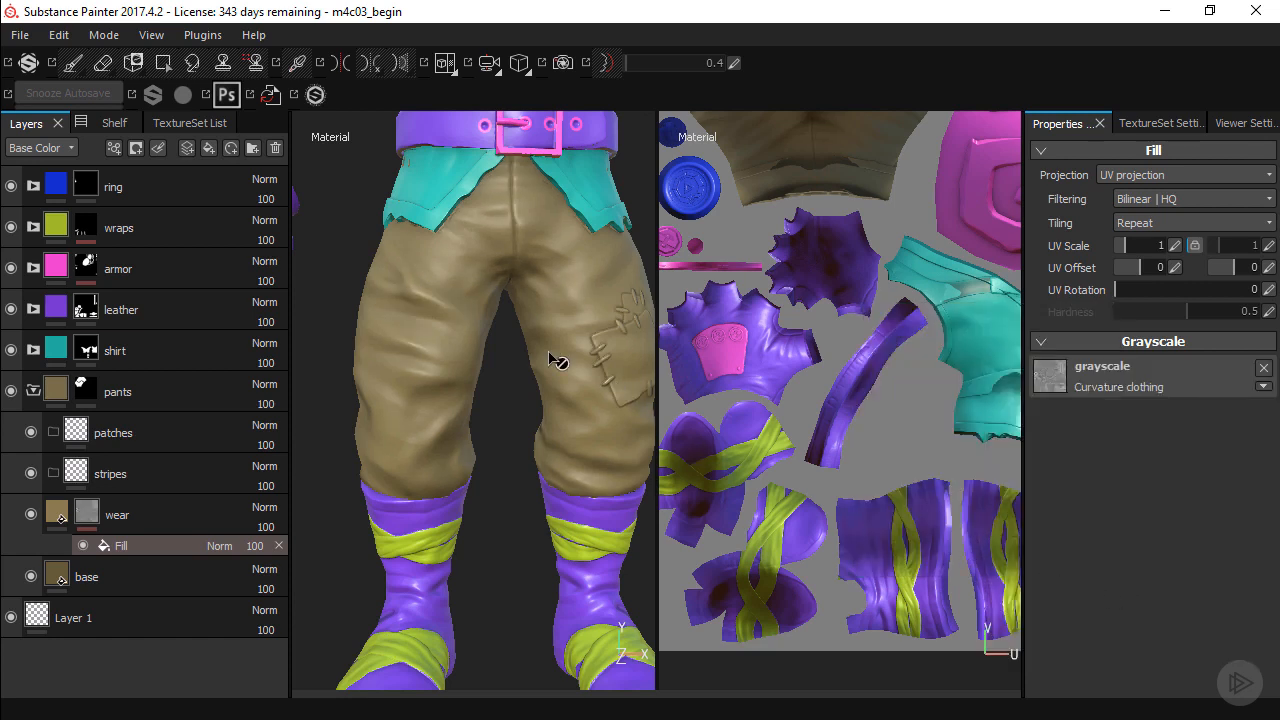
Cycle the viewports through the mesh maps to the curvature map, examine it on the pants, and return to the material view.
key(b)
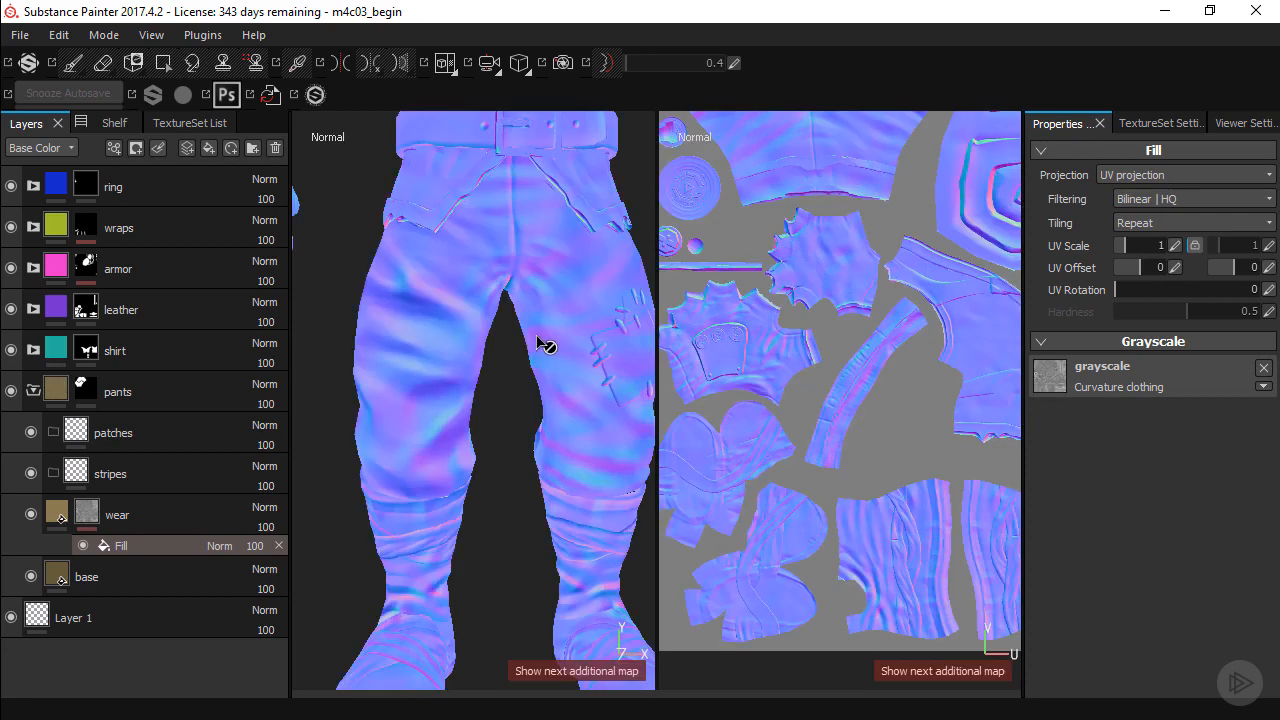
key(b)
key(b)
key(b)
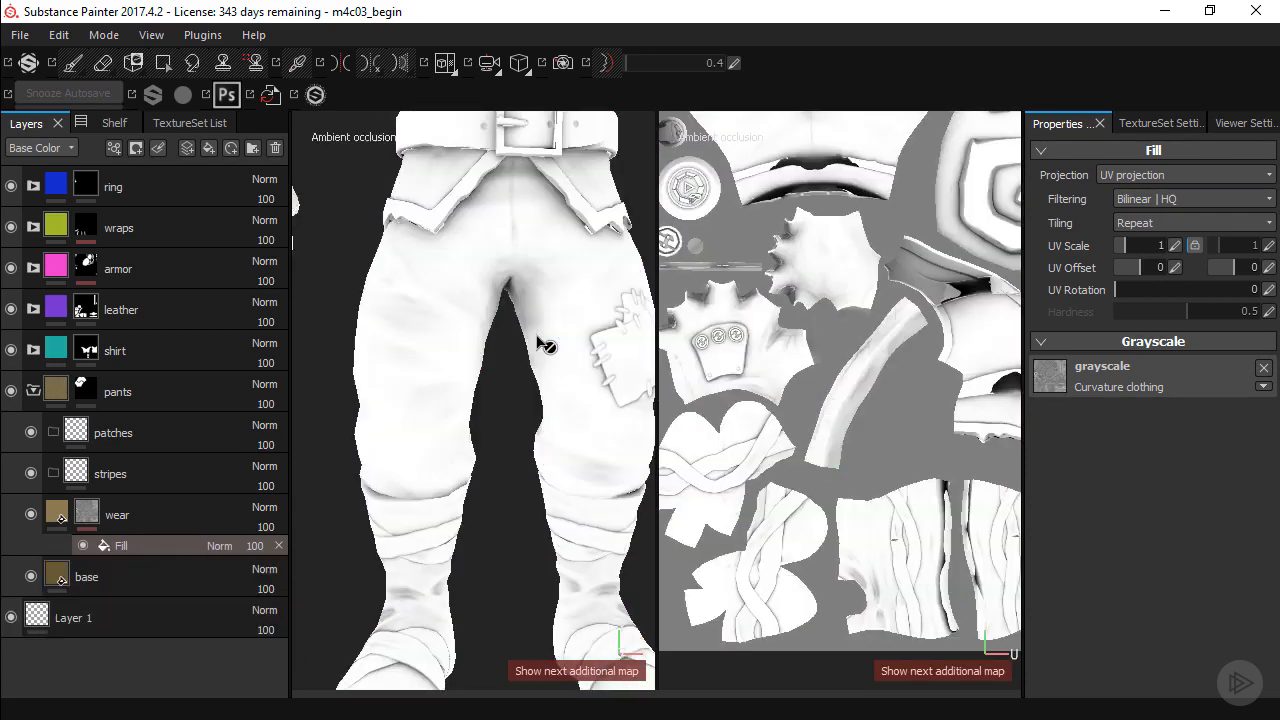
key(b)
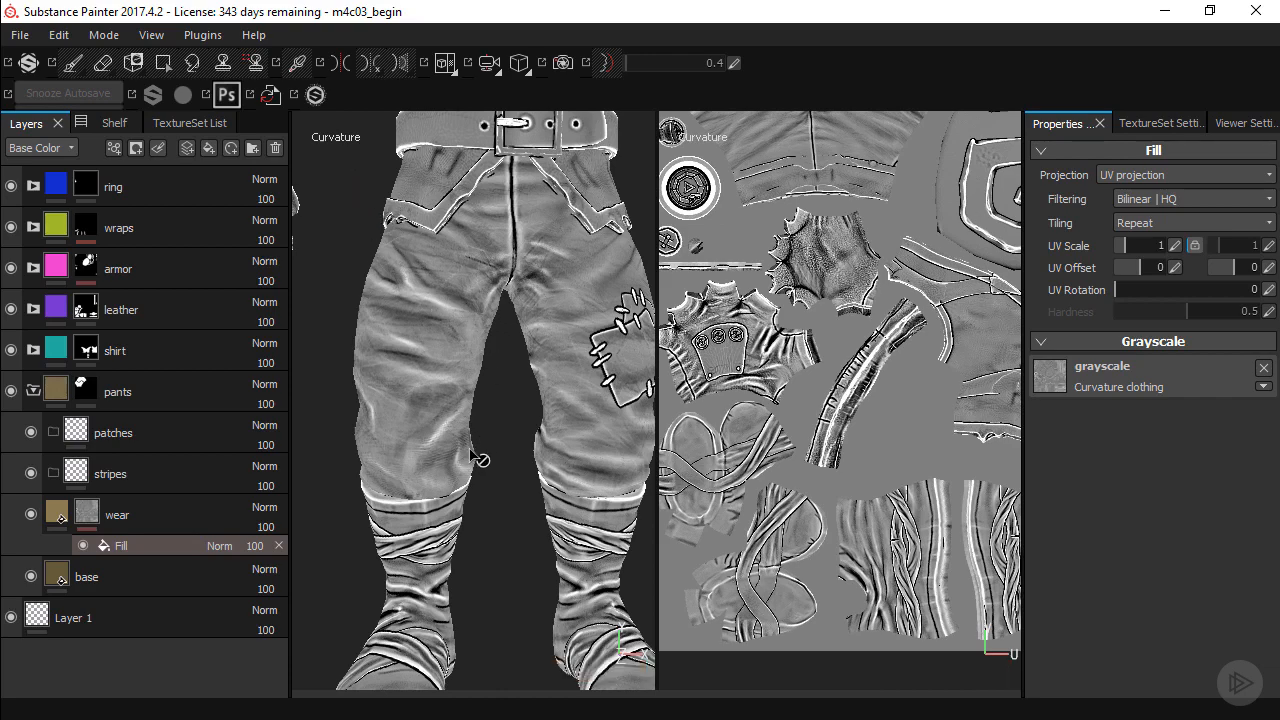
alt+drag(478, 428, 425, 401)
key(m)
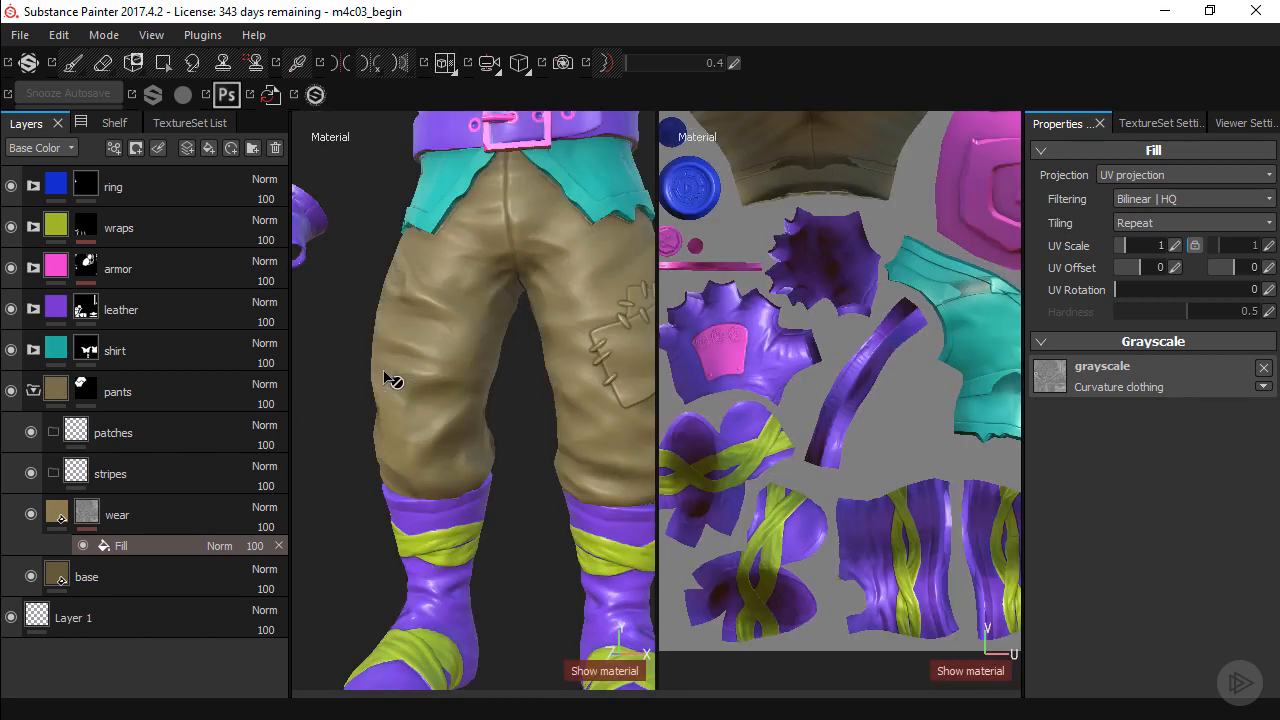
Examine the wear on the pant legs from several angles in the material view and in the base color channel alone.
mouse_move(434, 443)
alt+right_down()
mouse_move(414, 390)
mouse_move(434, 423)
mouse_move(420, 429)
alt+right_up()
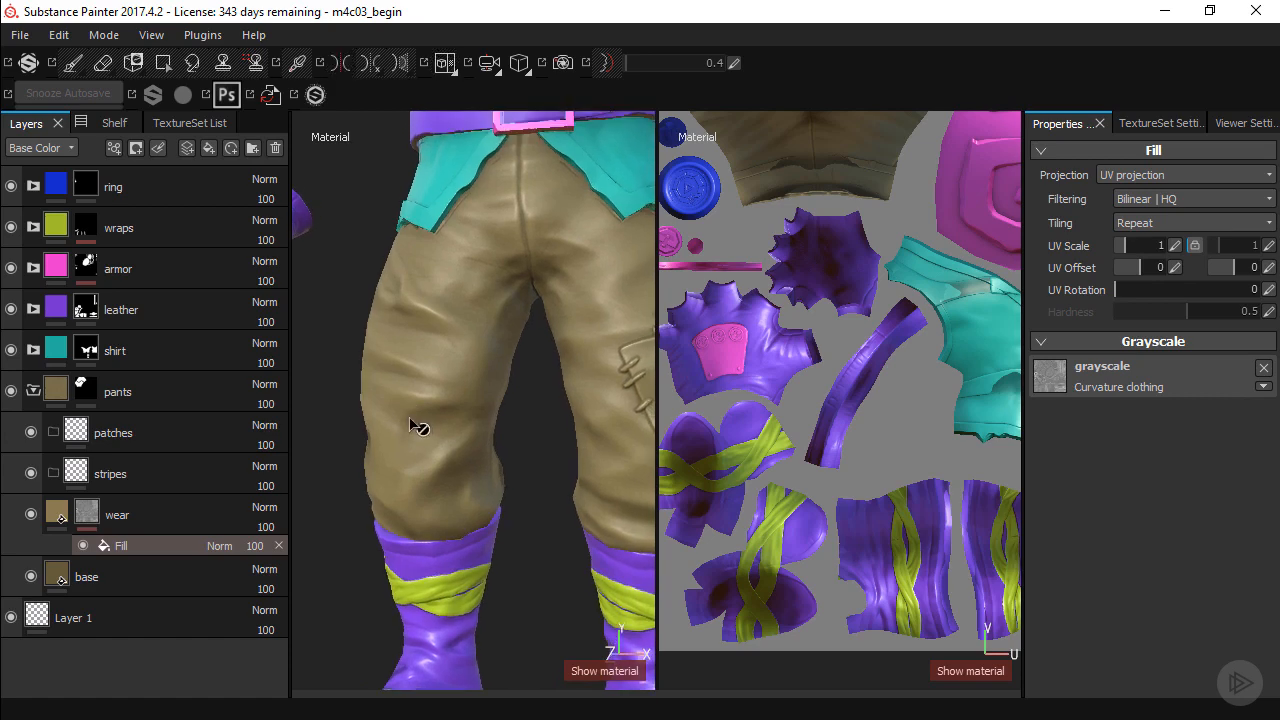
alt+drag(420, 429, 438, 408)
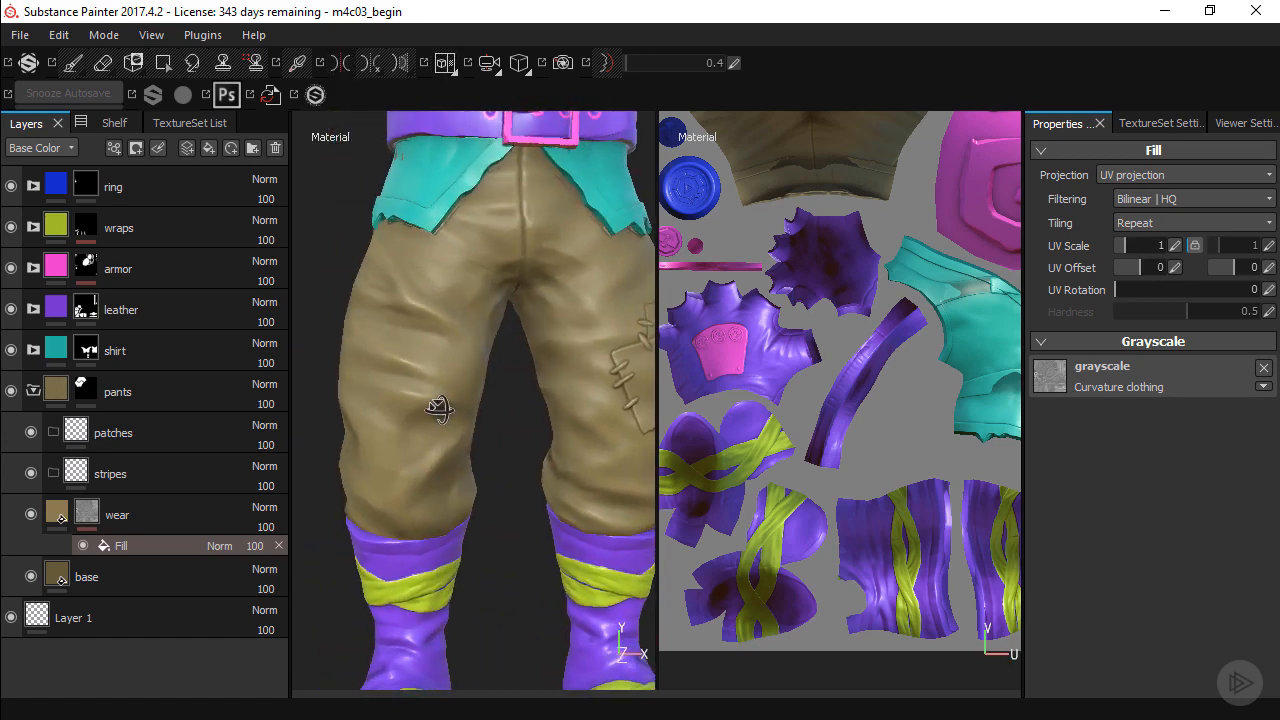
alt+middle_drag(423, 403, 453, 425)
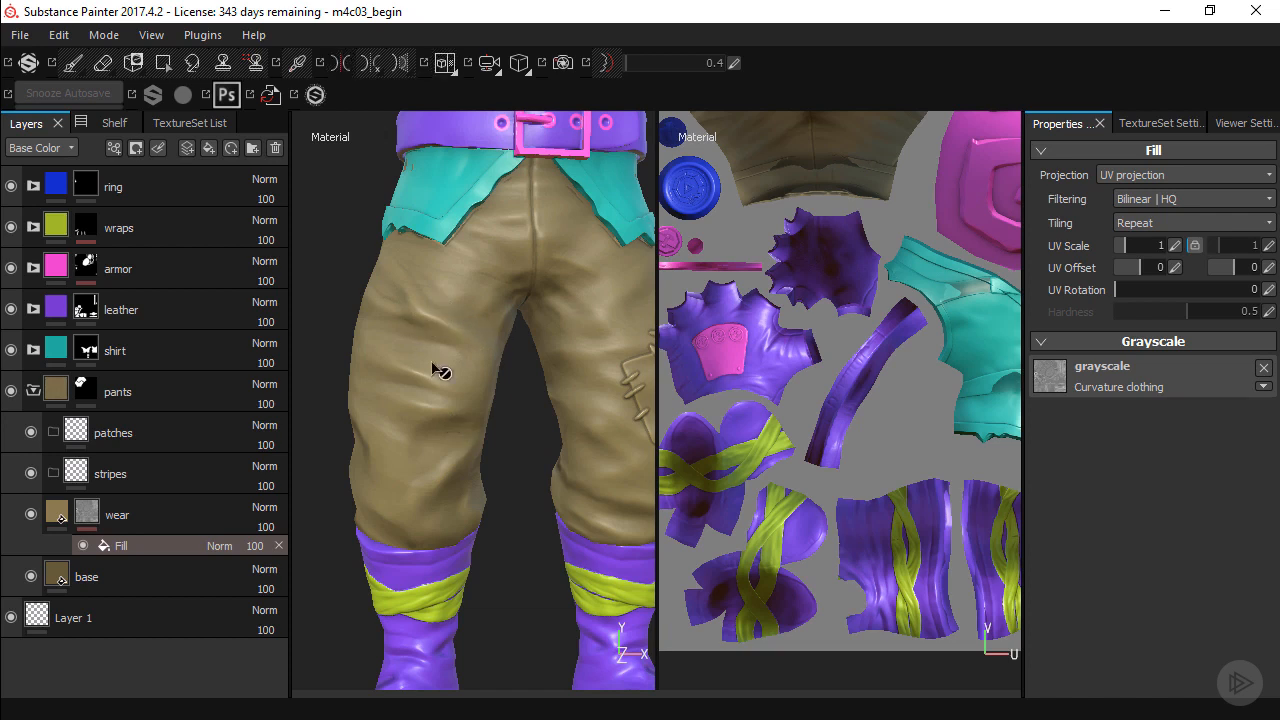
key(c)
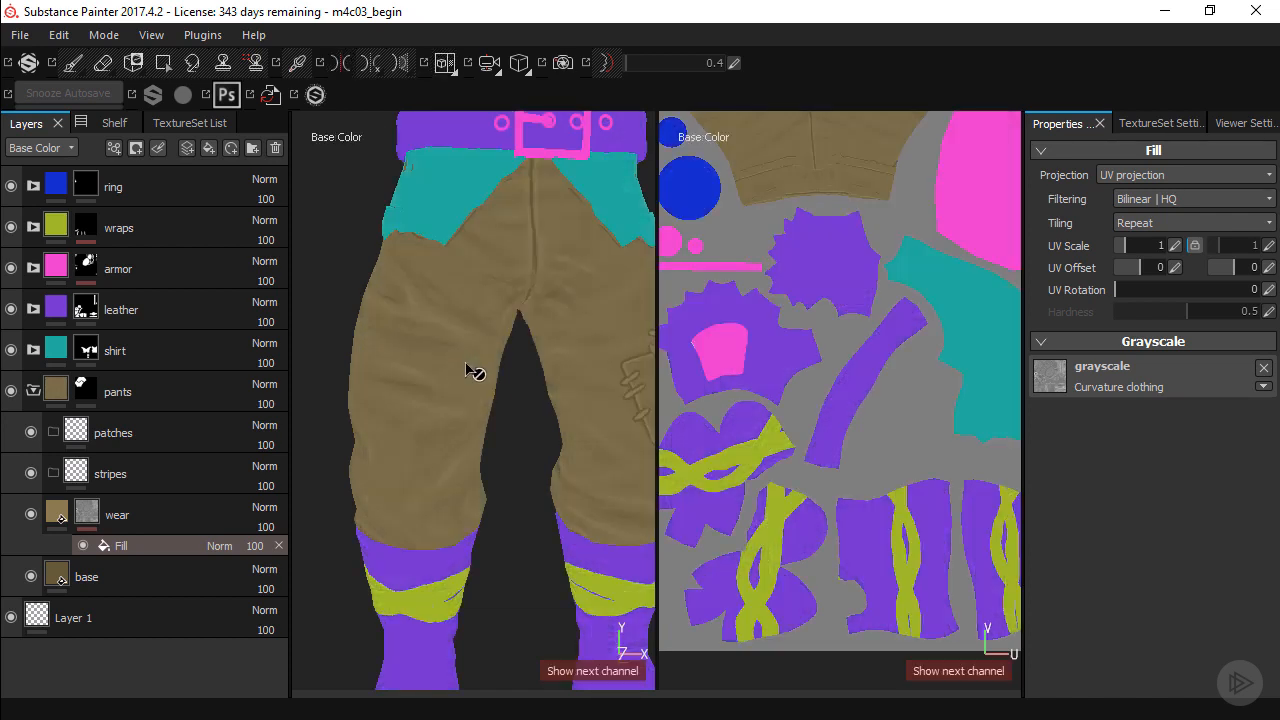
mouse_move(449, 360)
alt+mouse_down()
mouse_move(522, 355)
mouse_move(486, 366)
mouse_move(429, 437)
mouse_move(457, 363)
alt+mouse_up()
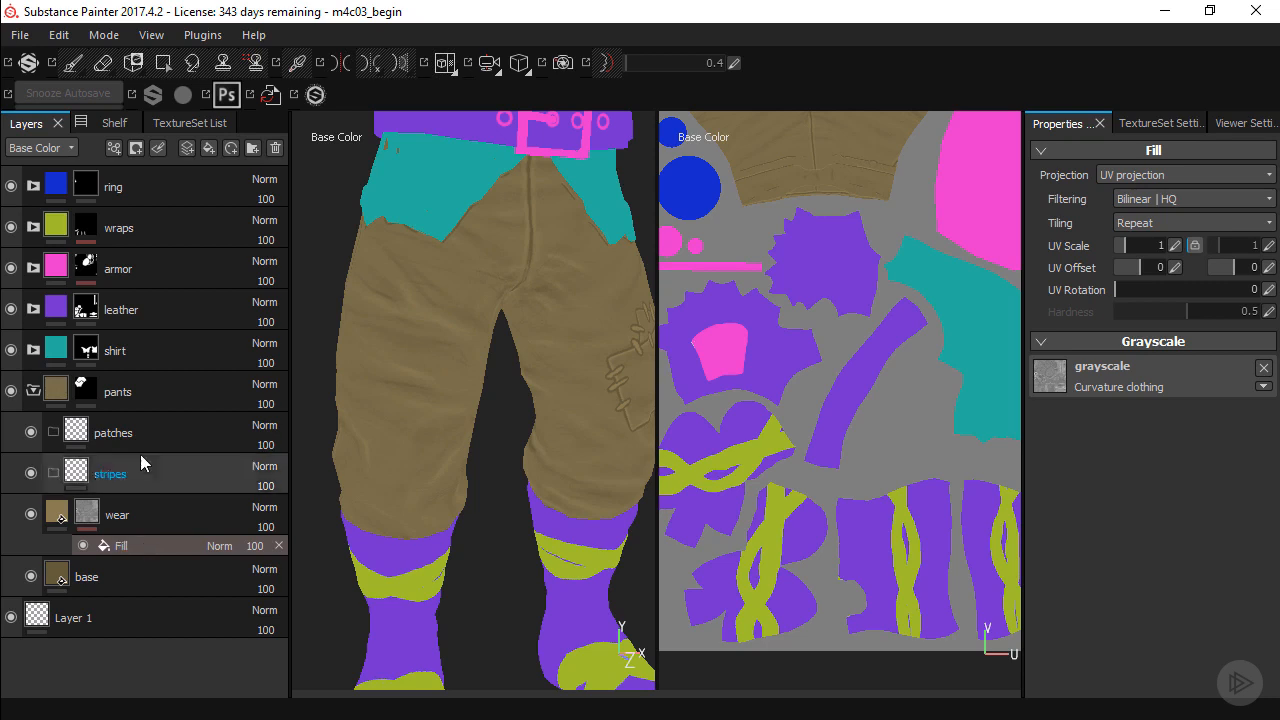
Add a Levels effect above the fill in the wear mask, with the input black point at 0.189 and the midtone at 1.
click(114, 148)
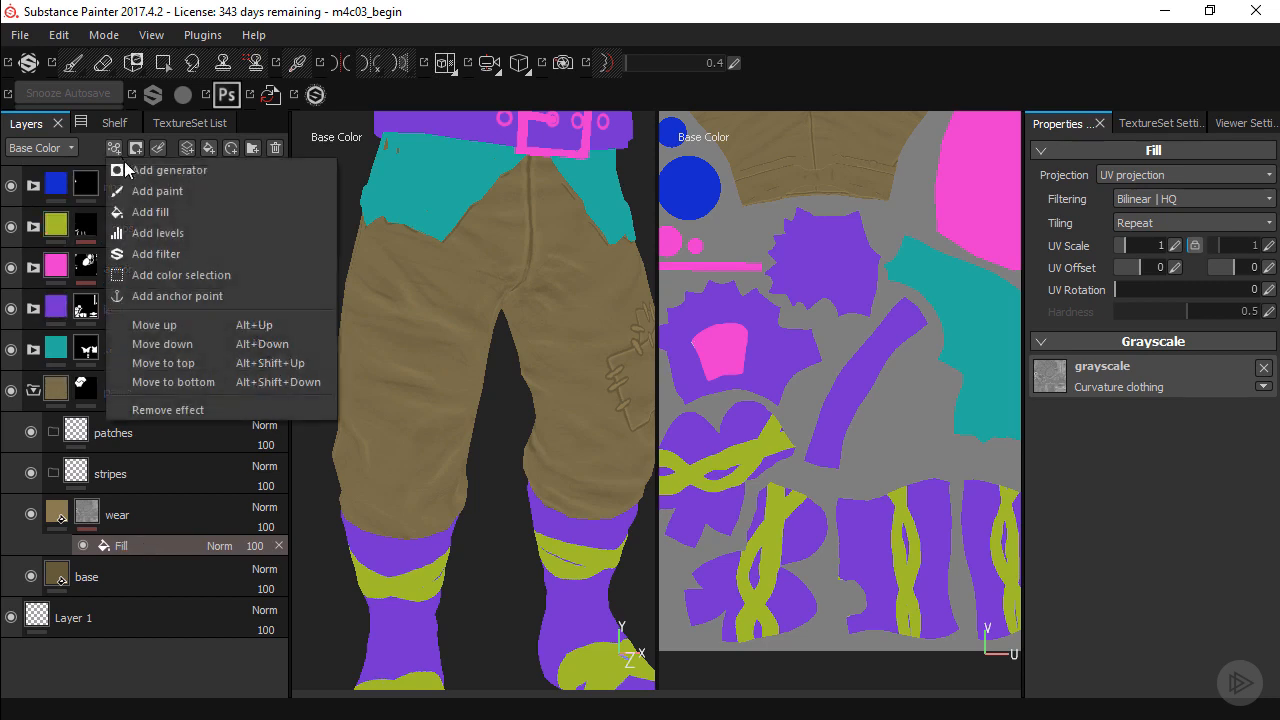
click(187, 232)
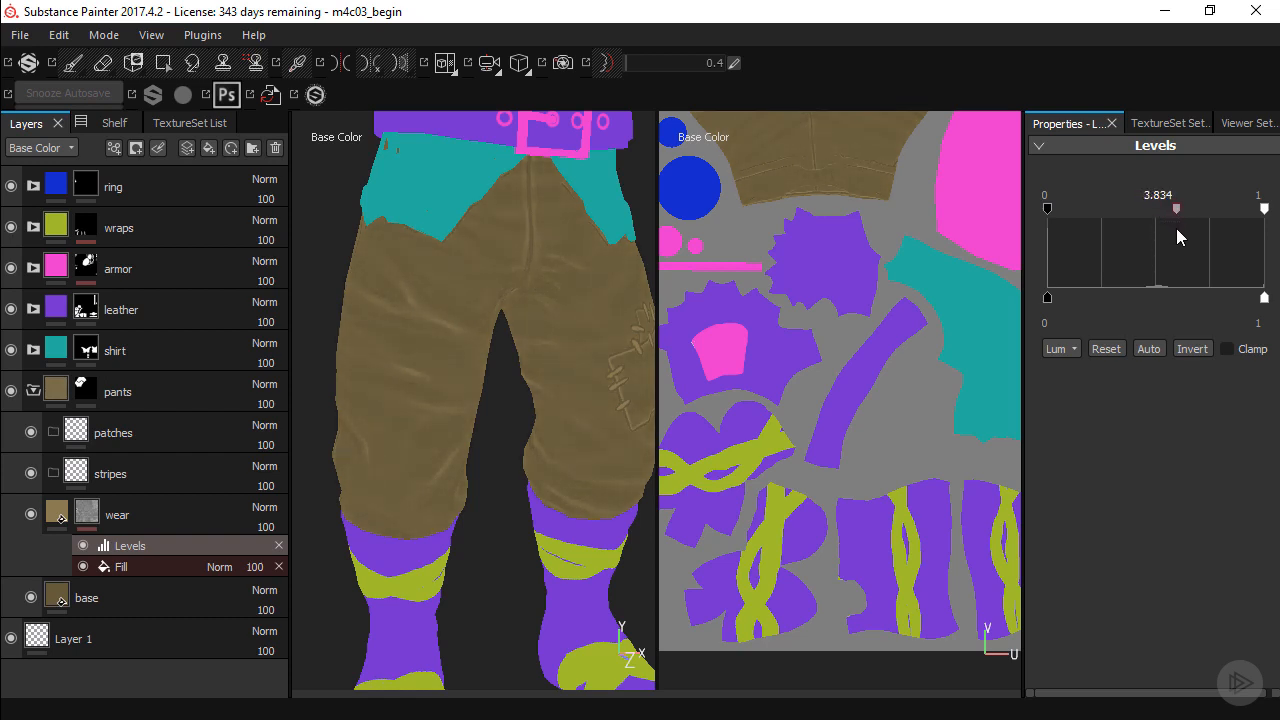
drag(1047, 209, 1066, 214)
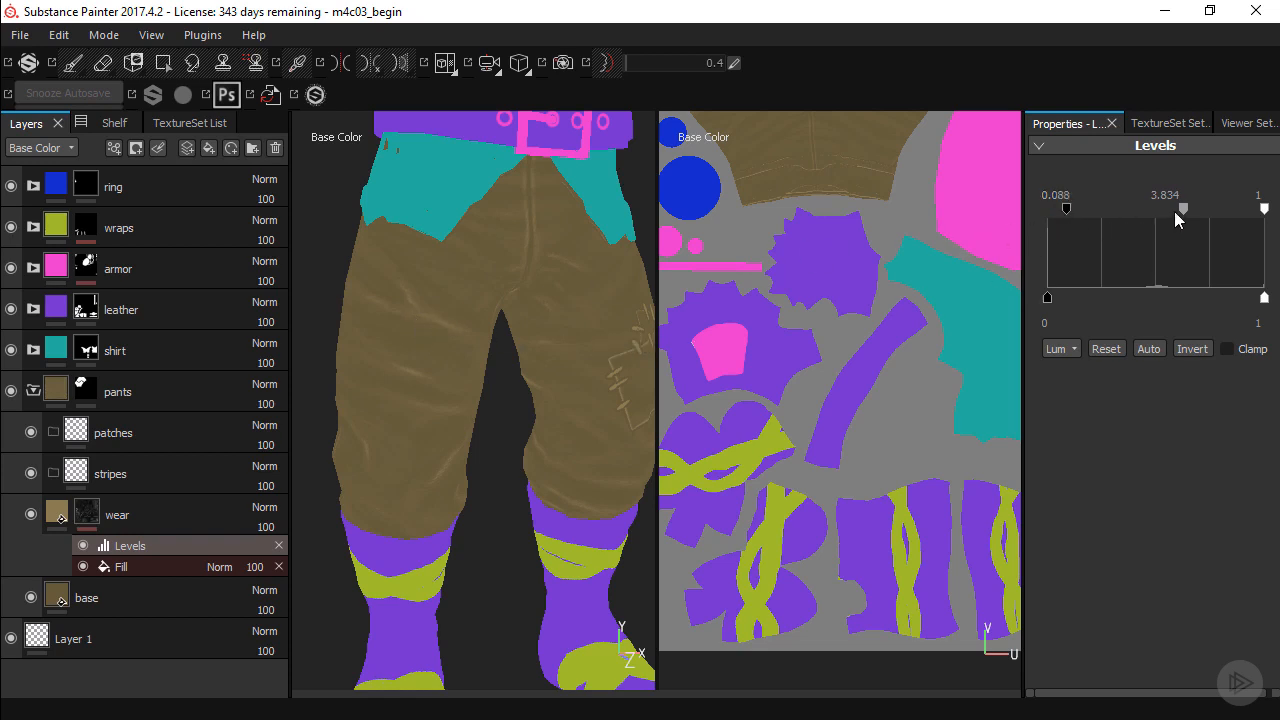
click(1182, 211)
drag(1183, 217, 1171, 208)
drag(1066, 208, 1092, 205)
drag(1181, 210, 1178, 216)
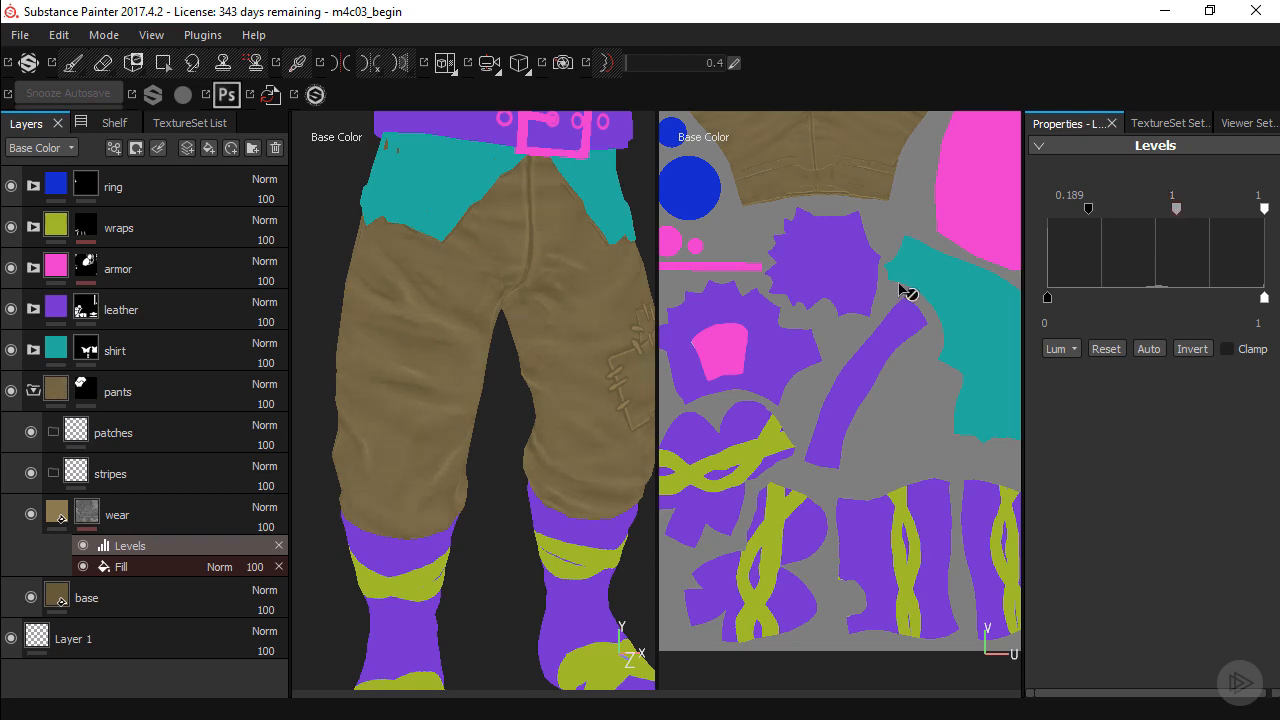
Lighten the wear layer's base color to hue 0.113, saturation 0.691 and value 0.310.
alt+right_drag(385, 325, 483, 366)
mouse_move(483, 366)
alt+mouse_down()
mouse_move(433, 355)
mouse_move(471, 349)
alt+mouse_up()
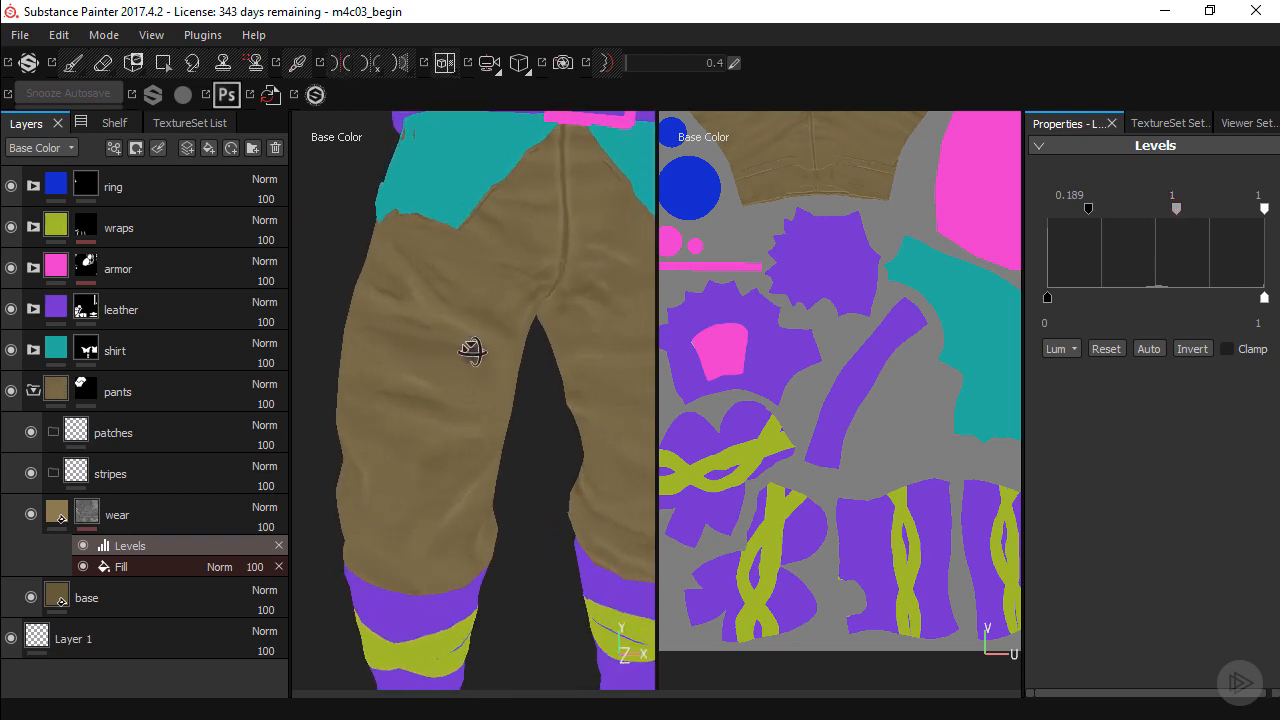
click(57, 512)
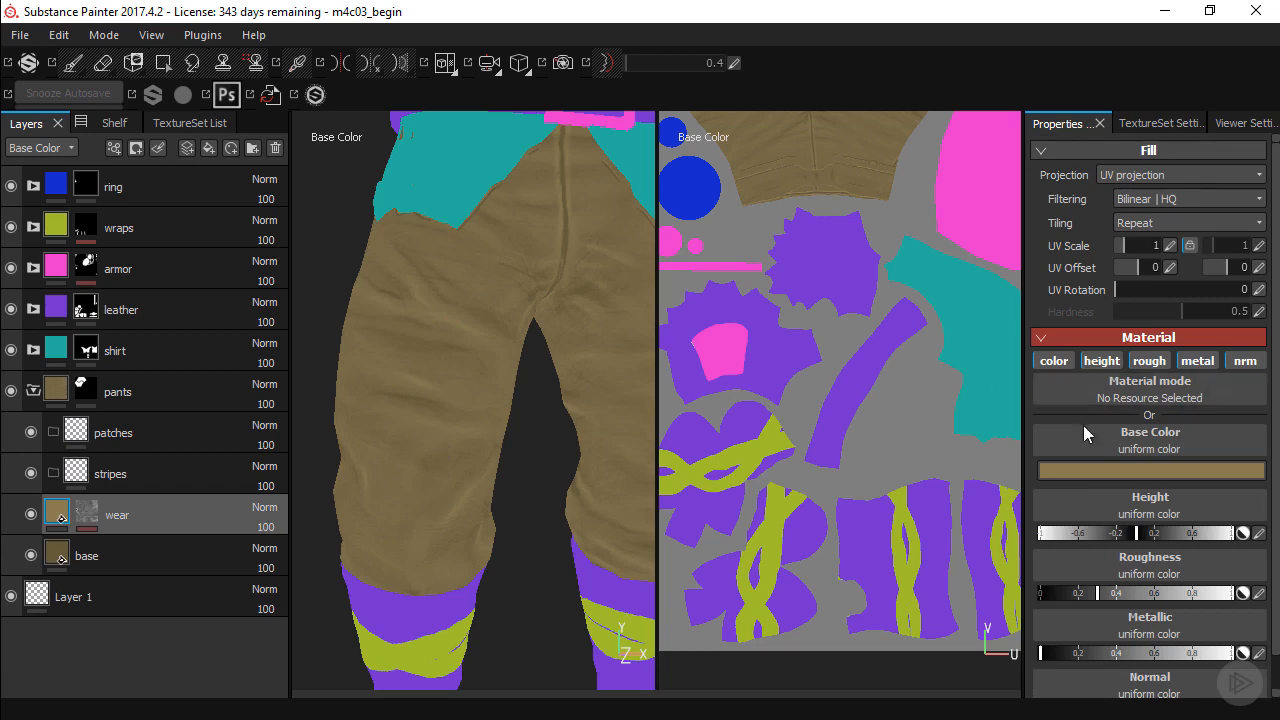
click(1079, 468)
drag(993, 473, 996, 470)
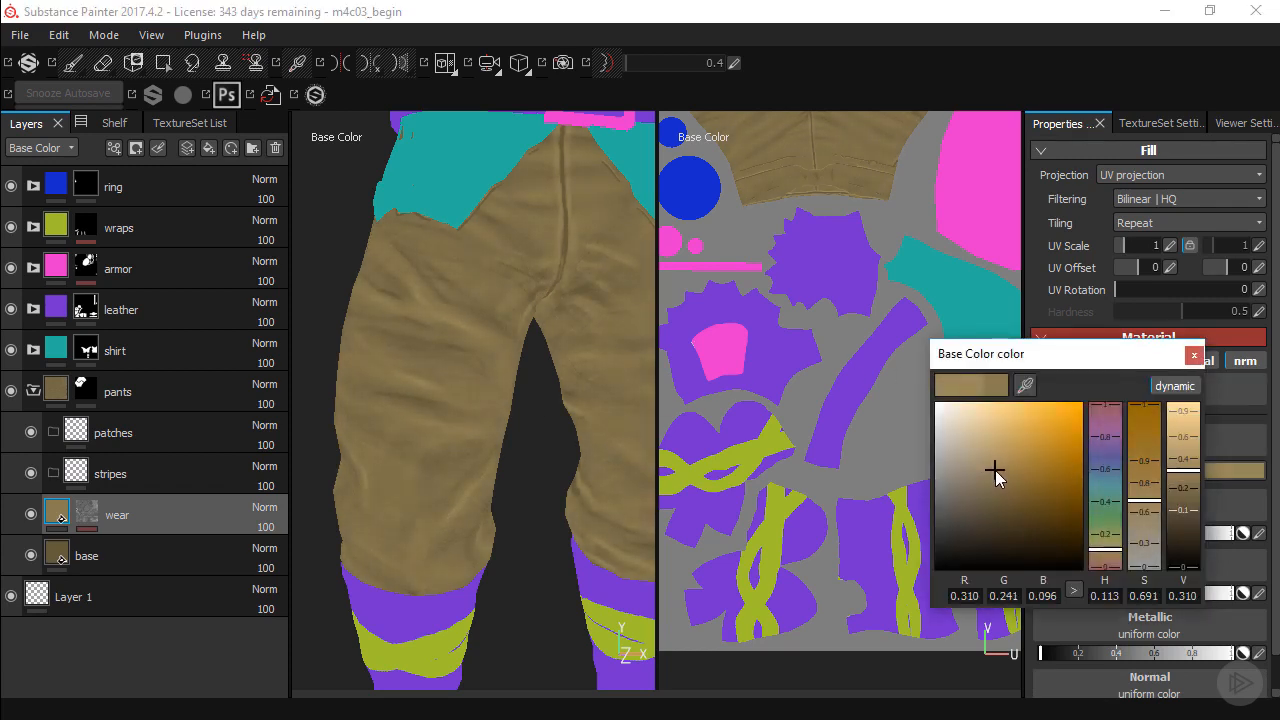
click(1193, 355)
Adjust the wear mask's Levels to an input black point of 0.161 and a midtone of 2.154.
click(97, 516)
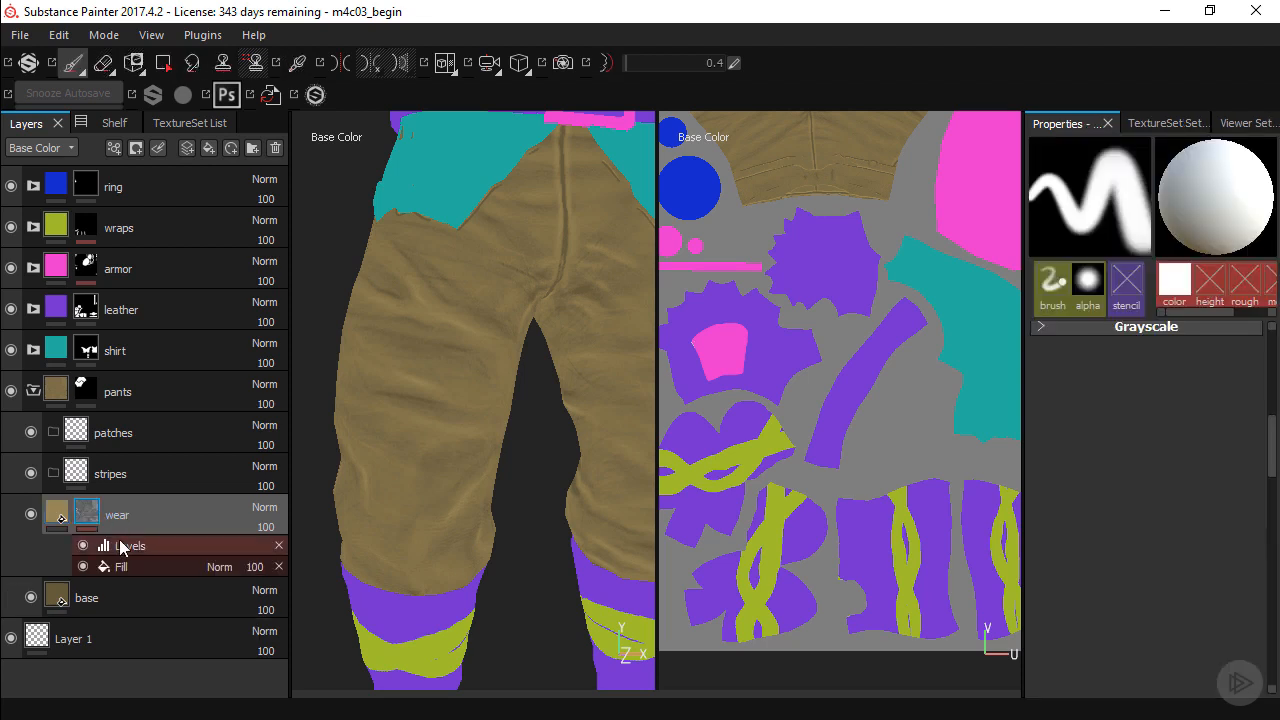
click(120, 545)
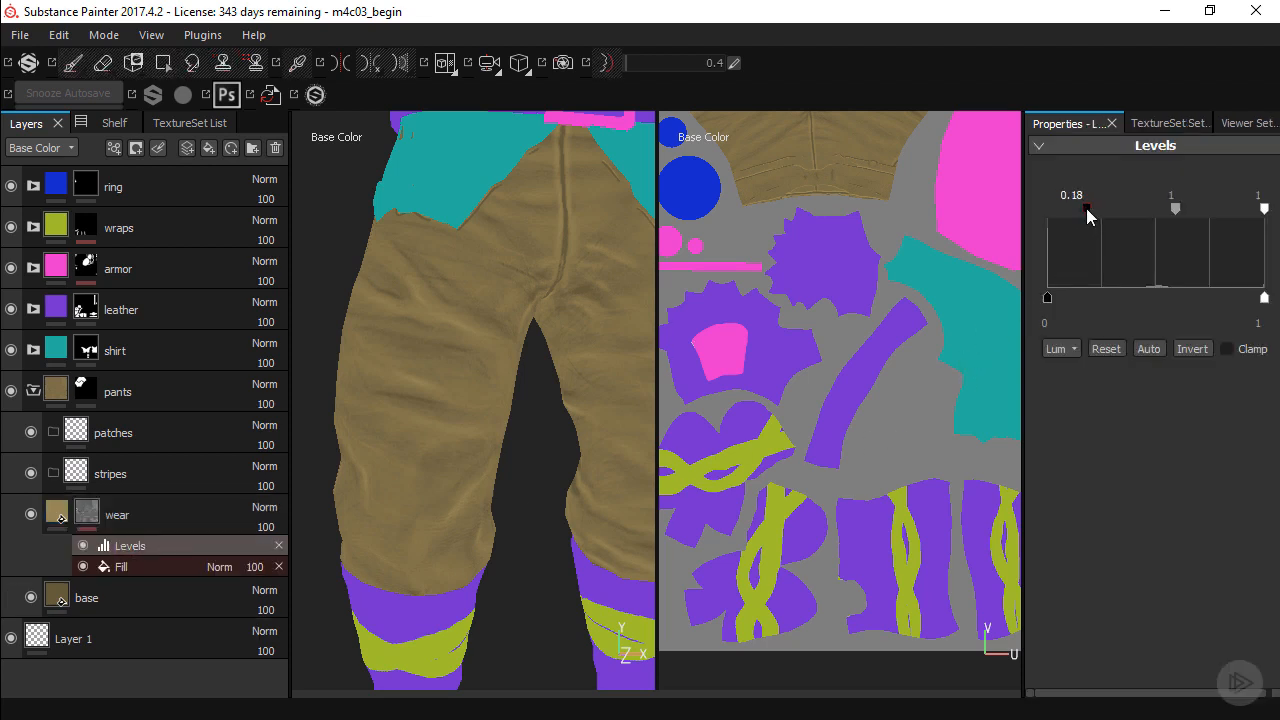
drag(1088, 203, 1082, 202)
drag(1175, 209, 1182, 218)
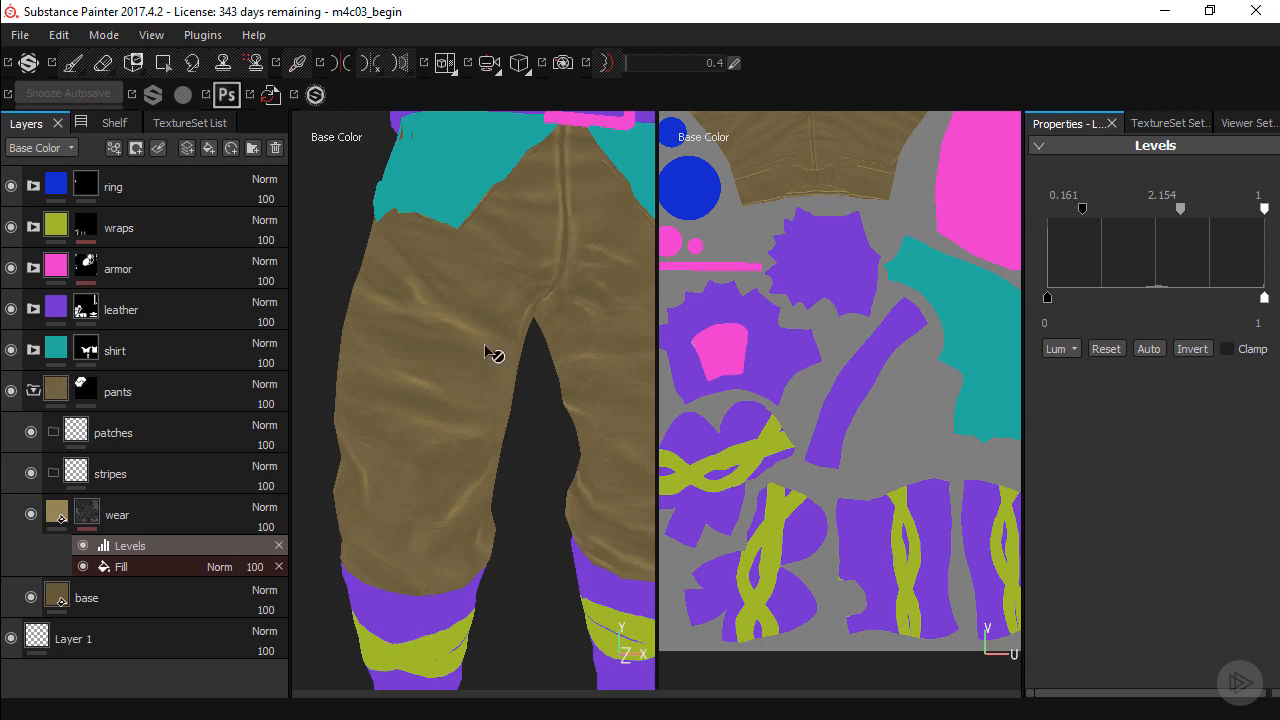
Select the wear layer's fill content, restore the material view, and examine the worn folds on the pants.
click(66, 520)
alt+drag(540, 409, 494, 397)
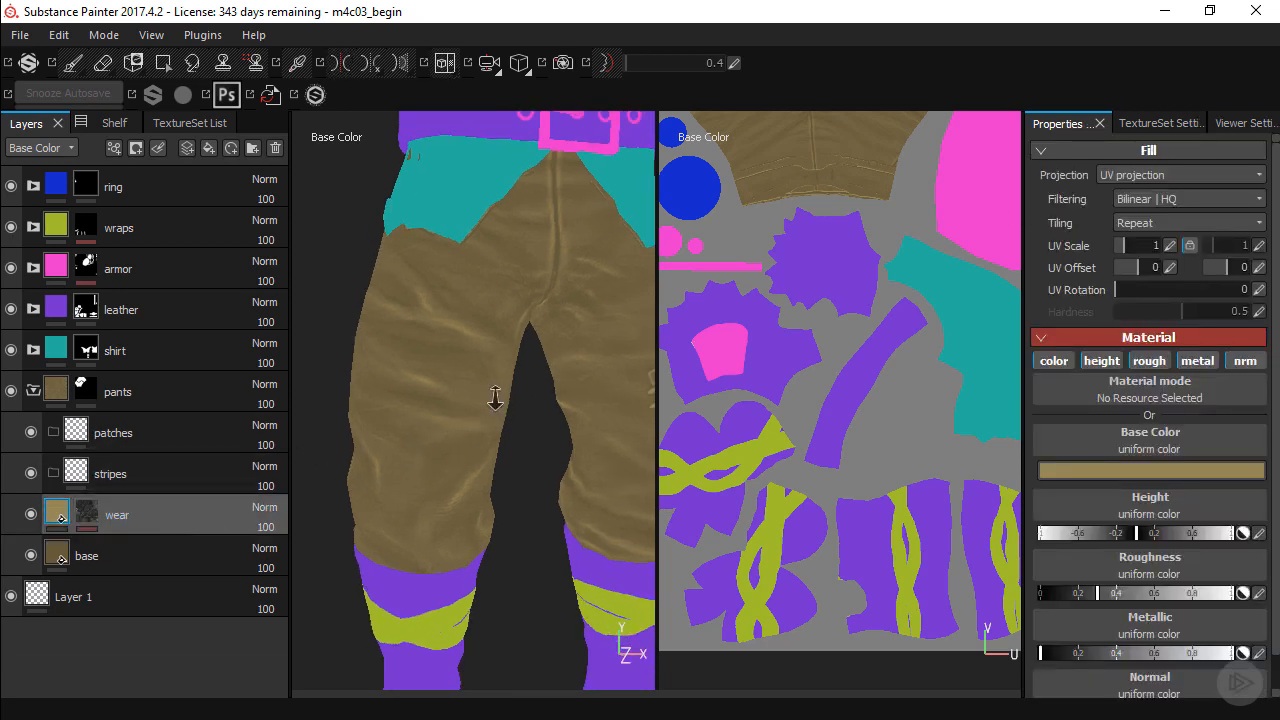
key(m)
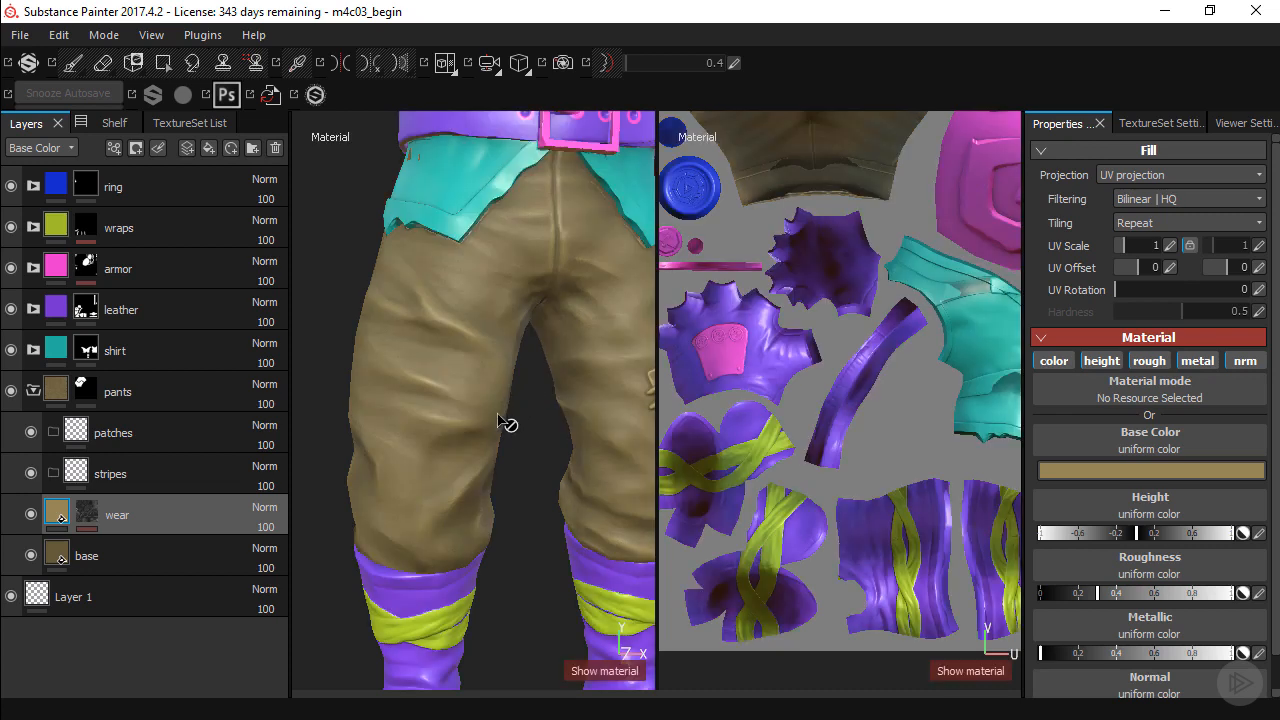
alt+drag(512, 442, 488, 428)
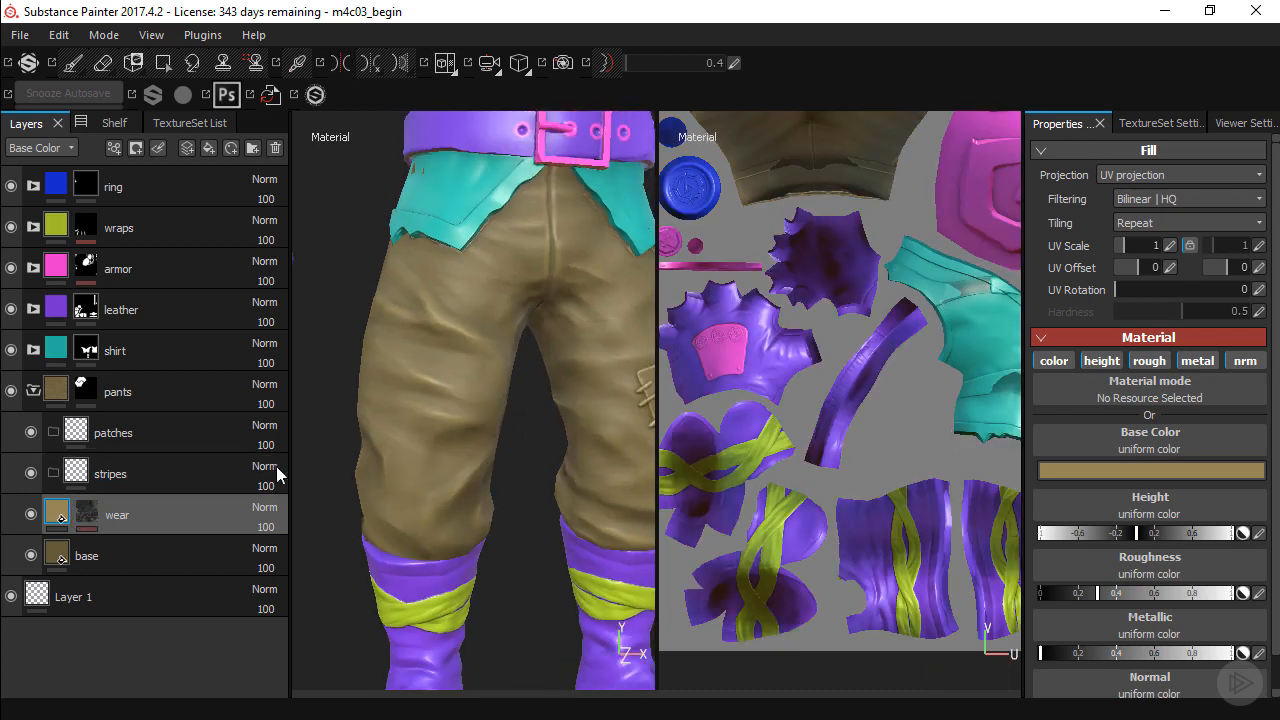
Turn off the wear and base layers' height and normal channels, and raise the wear layer's roughness to about 0.65.
double_click(102, 516)
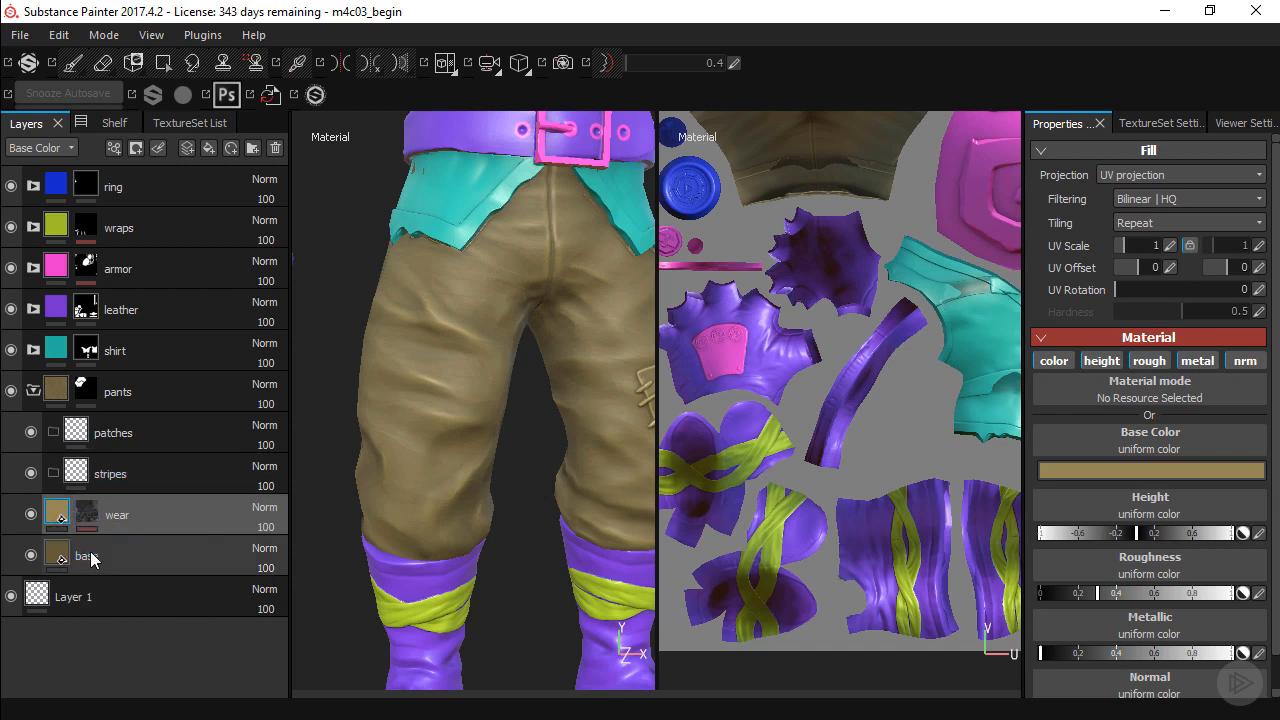
click(1103, 362)
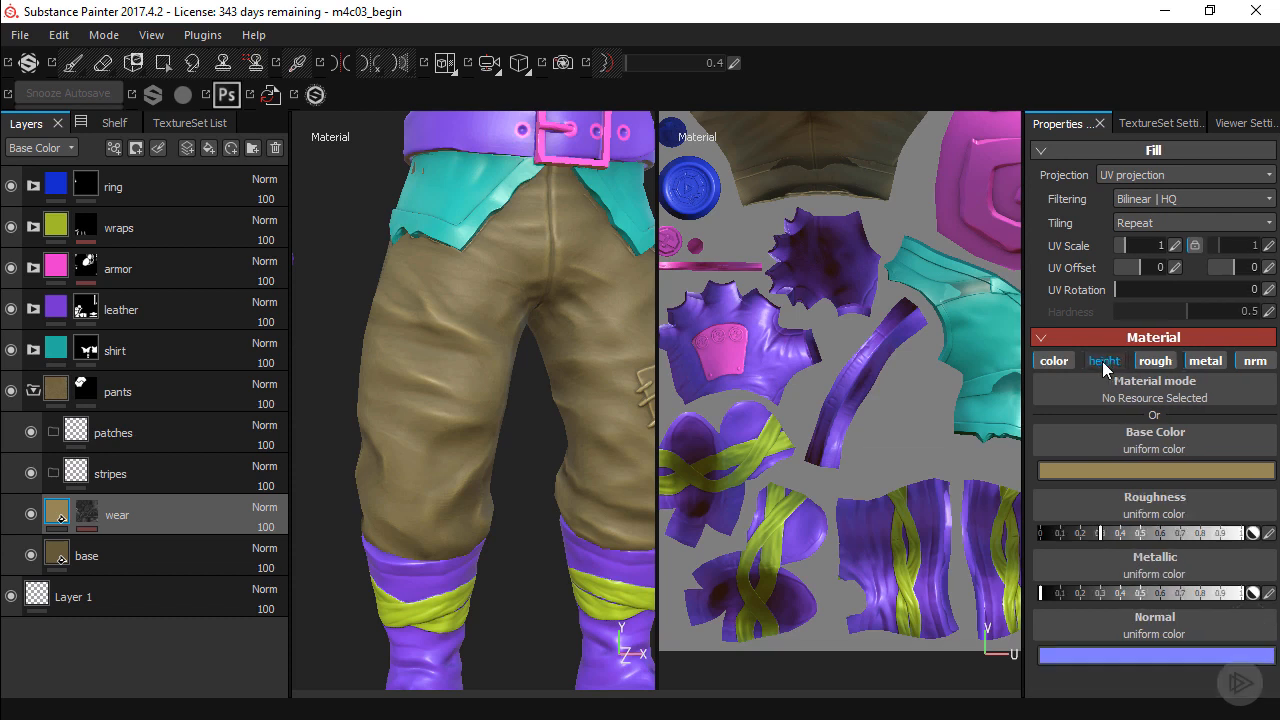
click(1250, 362)
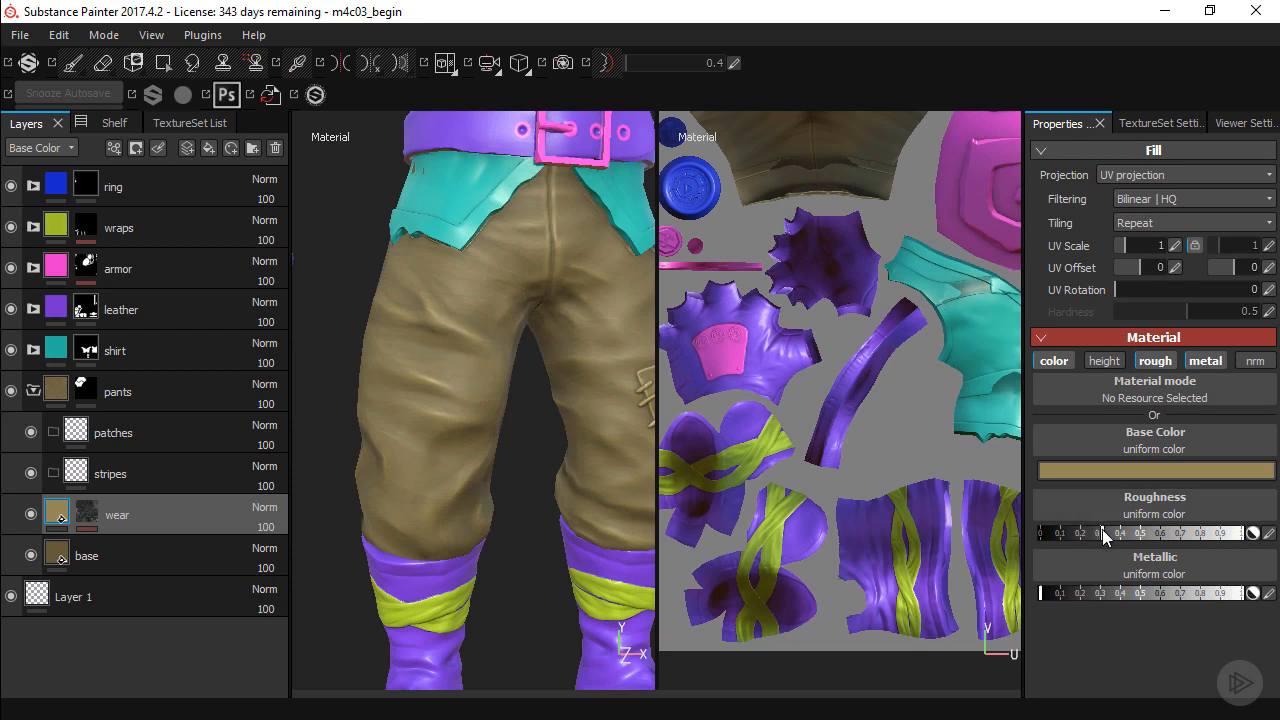
drag(1168, 547, 1172, 548)
Inspect the pants' folds and seams in the base color, normal and roughness channel views, and return to the material view.
alt+drag(473, 401, 497, 389)
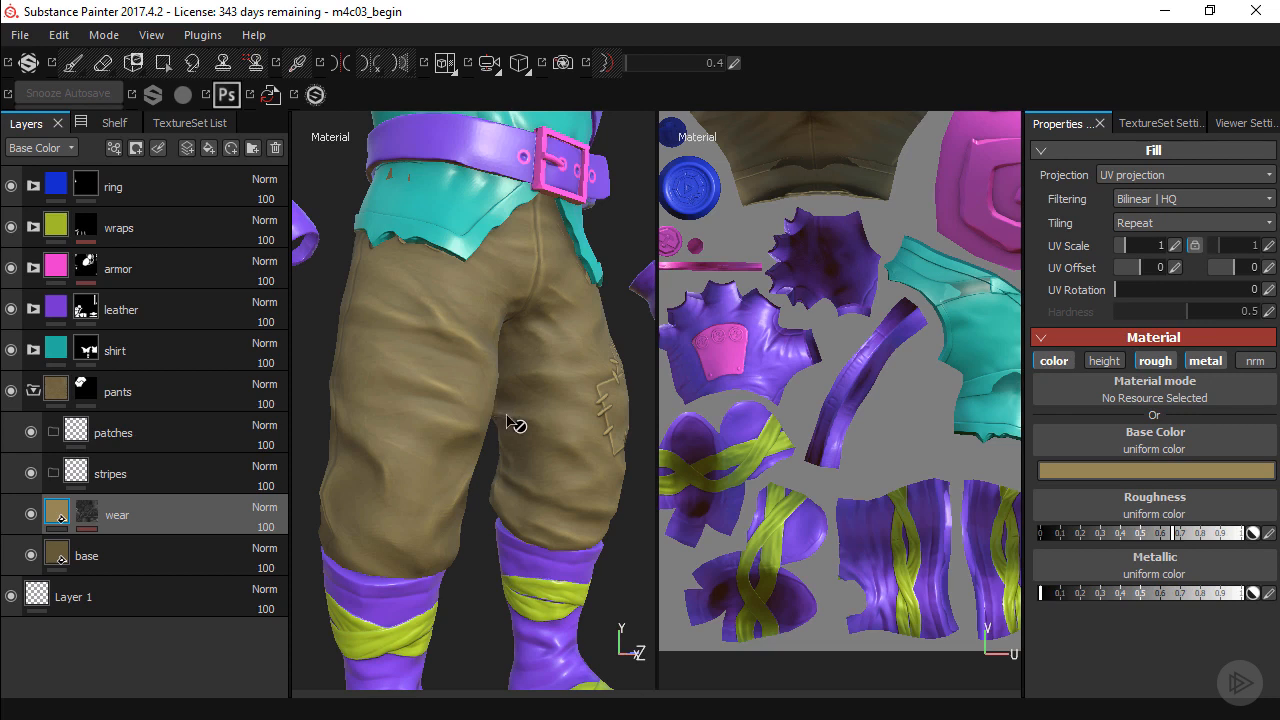
mouse_move(528, 422)
shift+right_down()
mouse_move(449, 409)
mouse_move(557, 440)
mouse_move(483, 429)
mouse_move(534, 440)
mouse_move(490, 428)
mouse_move(513, 437)
shift+right_up()
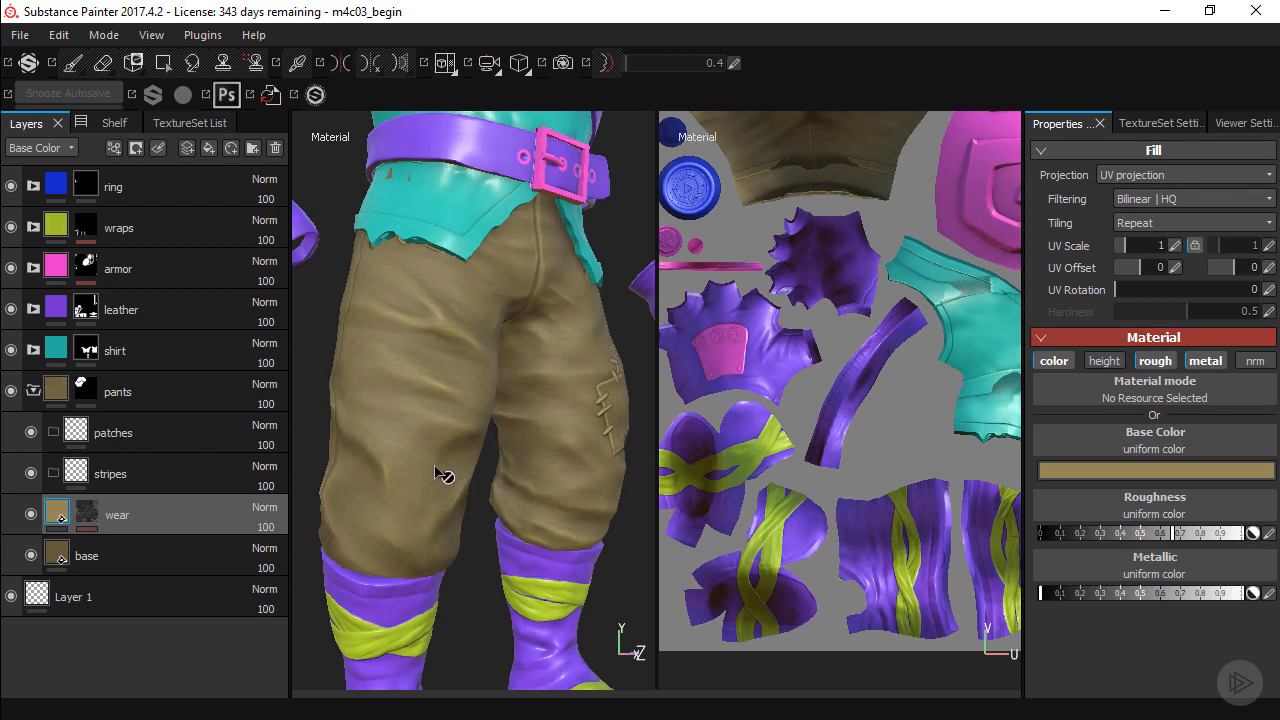
key(c)
key(c)
key(c)
key(c)
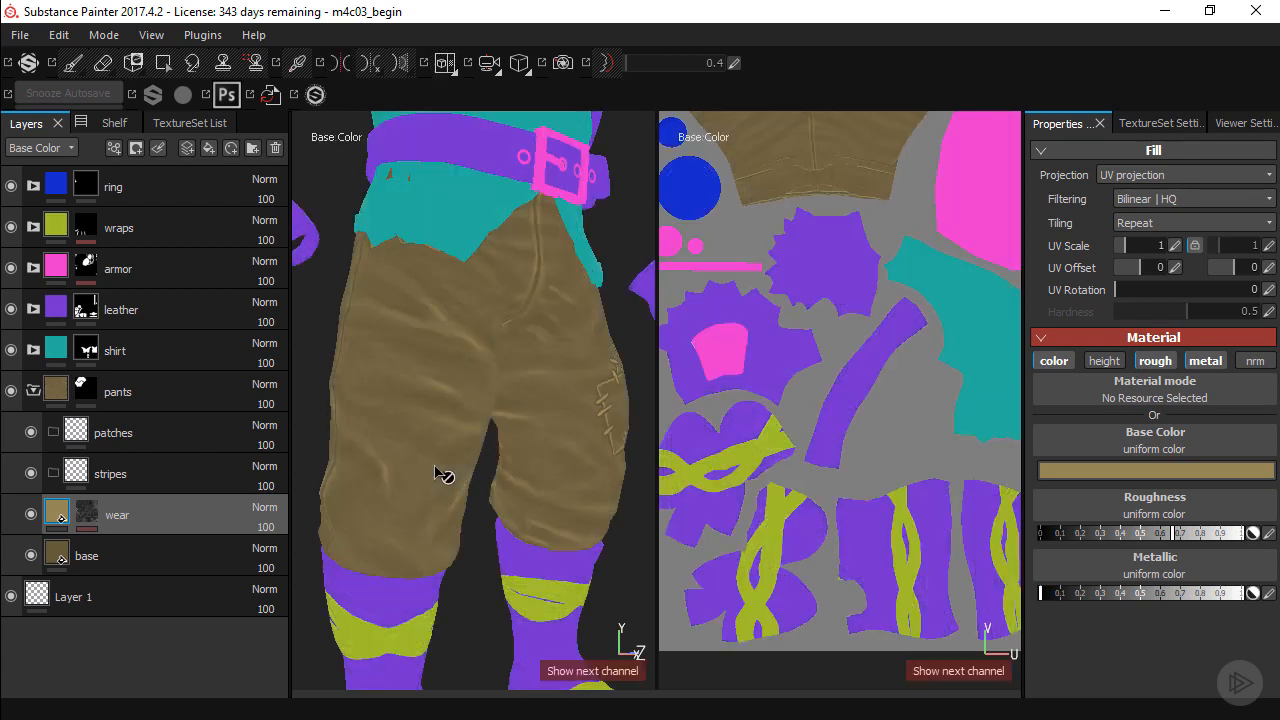
key(c)
key(c)
key(c)
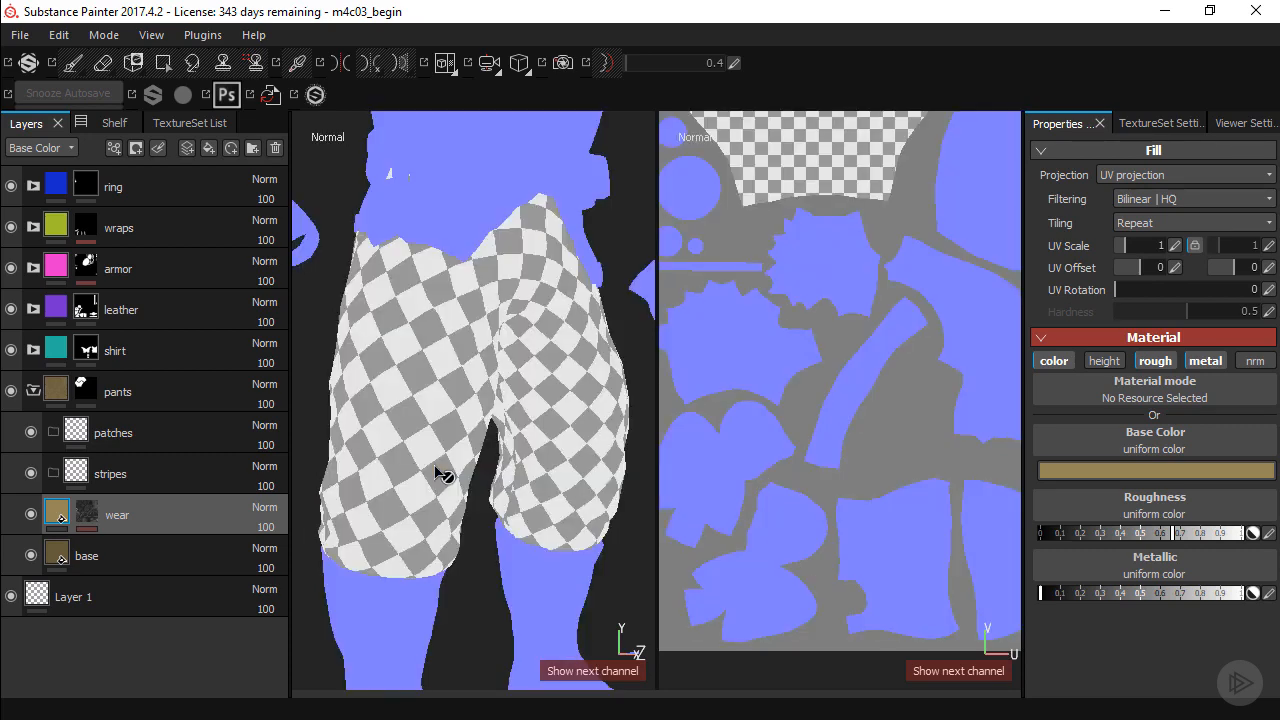
key(c)
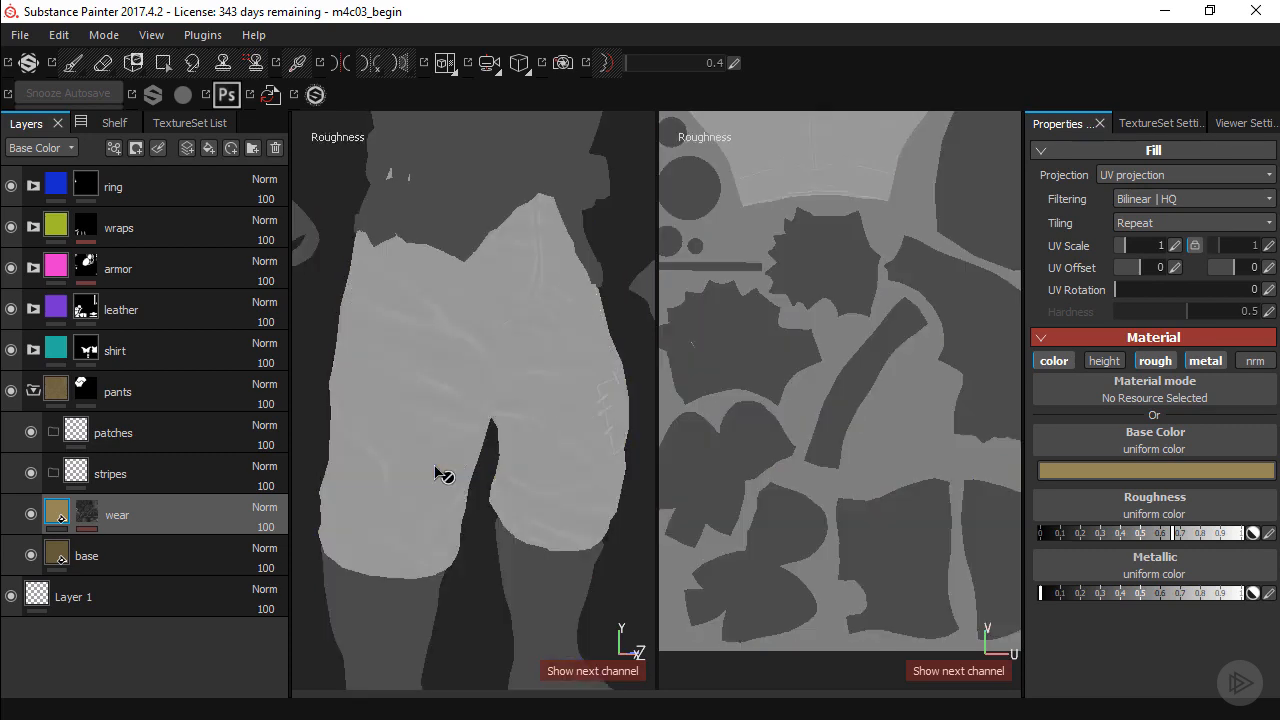
alt+right_drag(458, 460, 521, 498)
alt+middle_drag(503, 458, 563, 463)
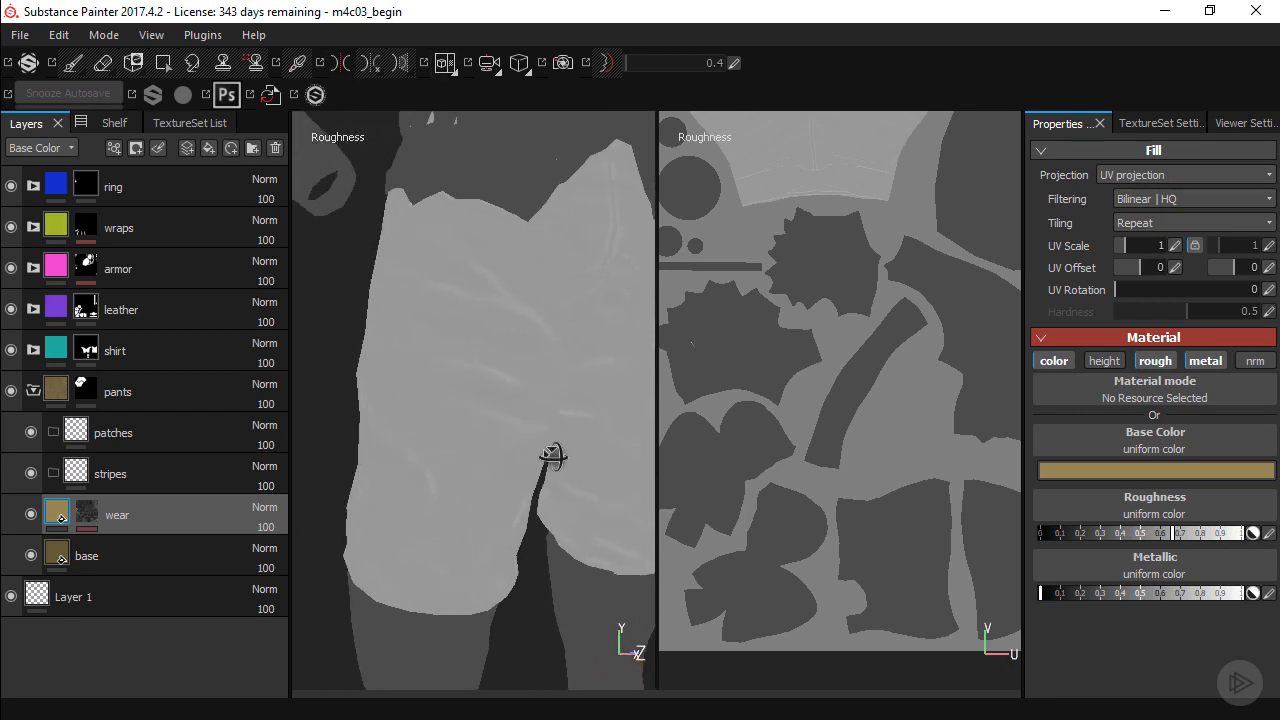
alt+drag(551, 457, 583, 463)
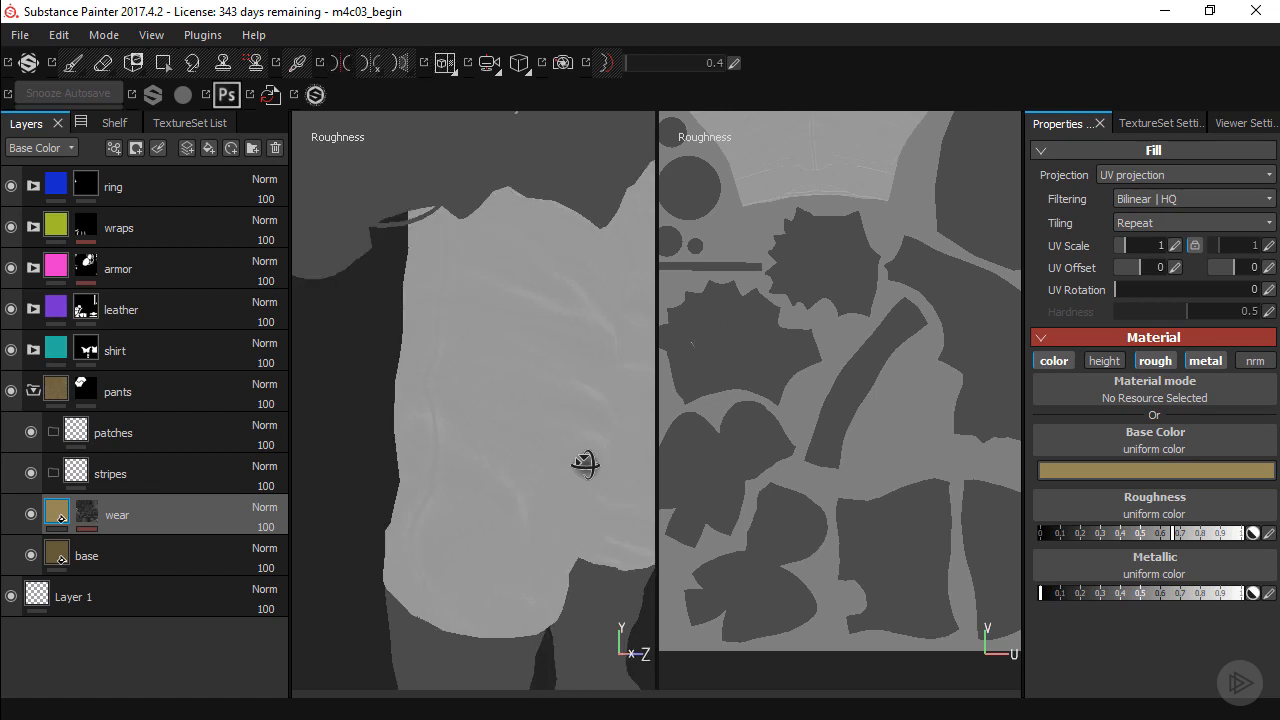
key(m)
Try the BnW Spots 1 texture as the base layer's roughness.
click(166, 549)
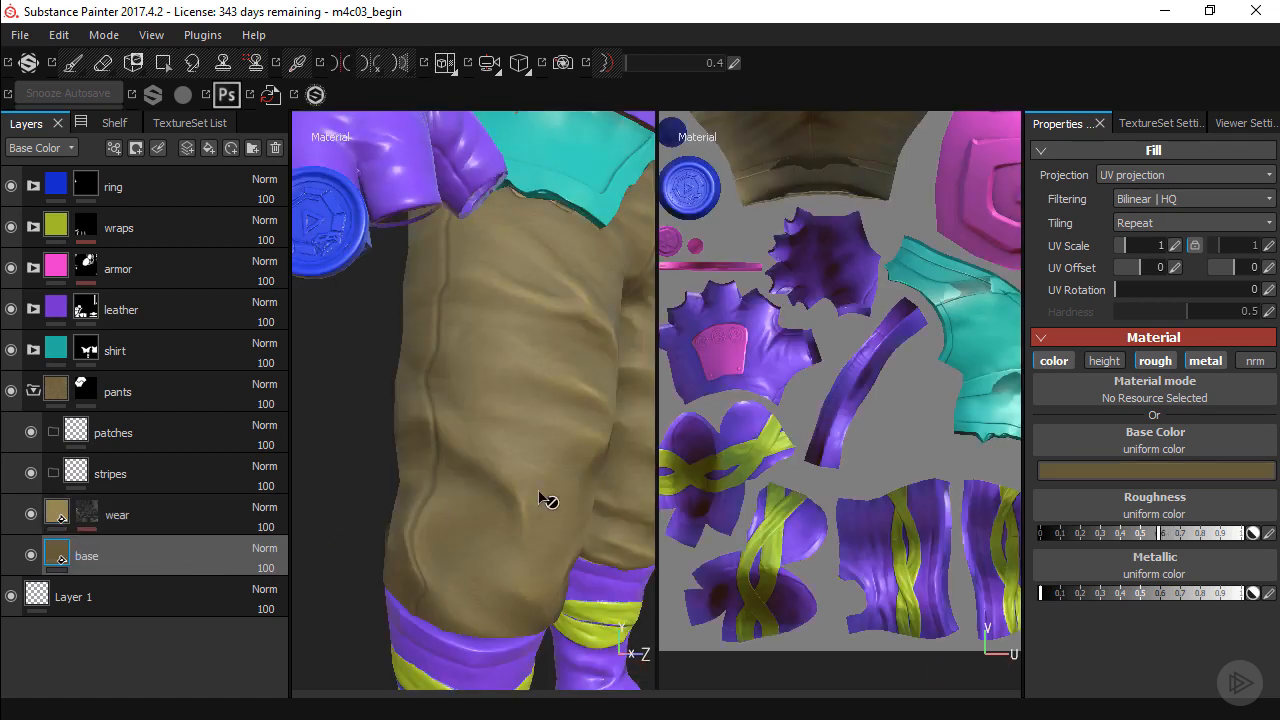
click(1166, 513)
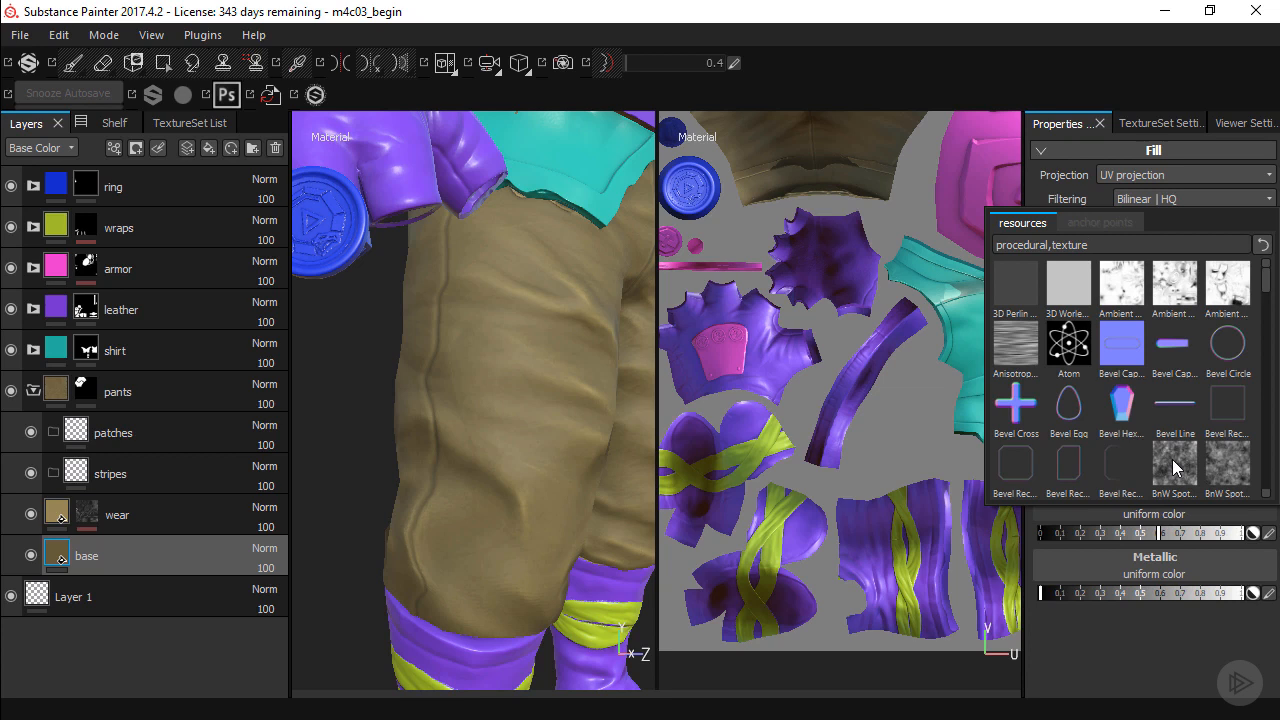
mouse_move(1172, 459)
click(1172, 459)
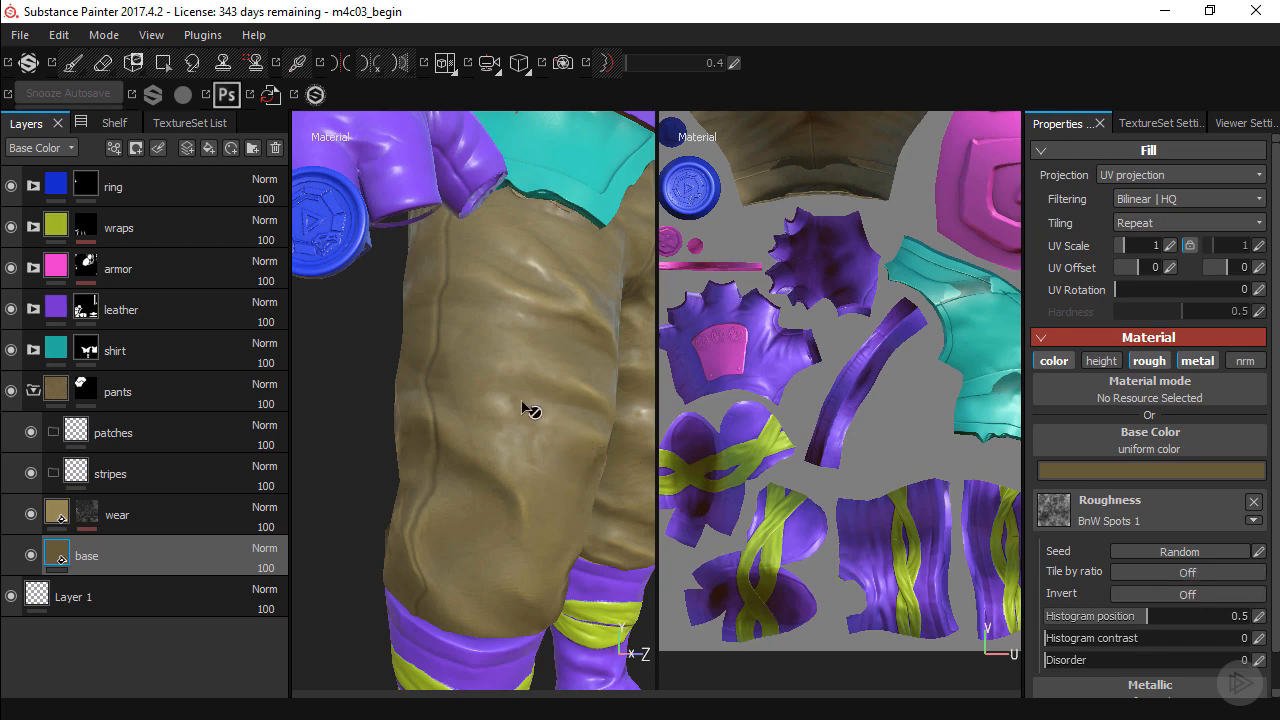
Examine the spotted roughness on the pants in the material and roughness views, and remove the texture from the base layer.
mouse_move(523, 406)
shift+right_down()
mouse_move(546, 428)
mouse_move(477, 418)
mouse_move(523, 460)
mouse_move(486, 443)
mouse_move(527, 471)
shift+right_up()
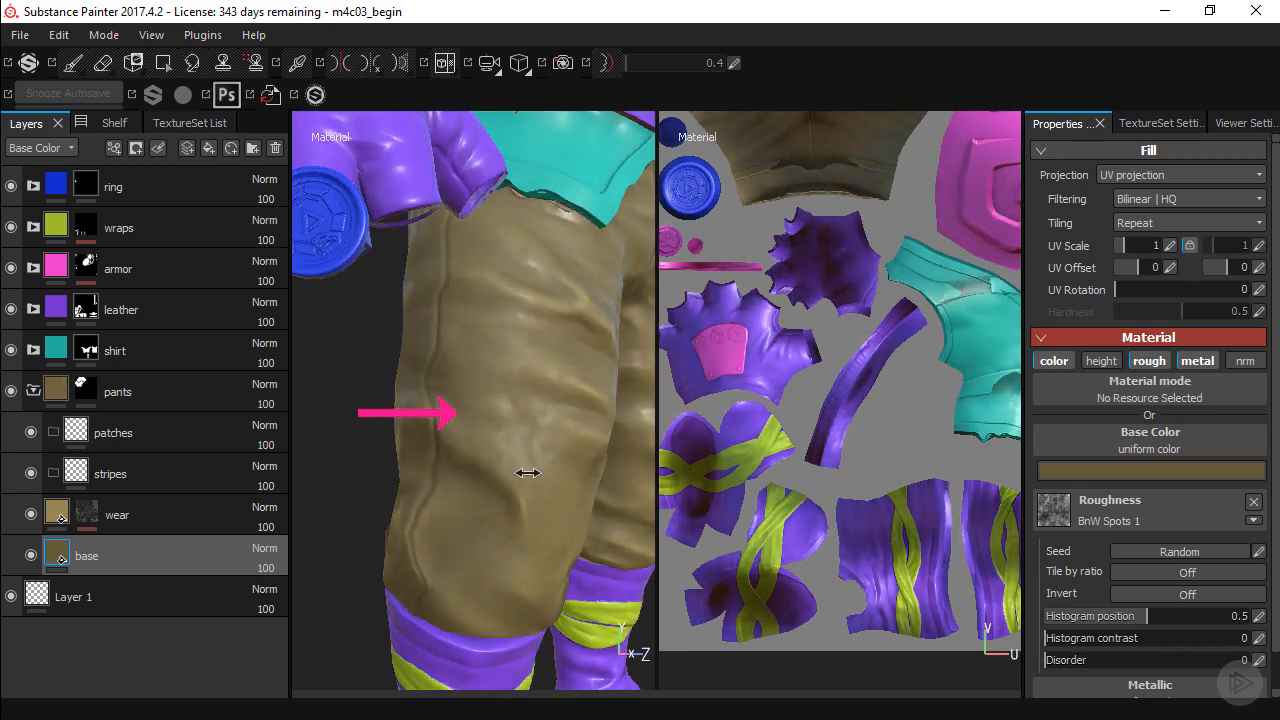
mouse_move(531, 477)
alt+mouse_down()
mouse_move(514, 420)
mouse_move(560, 423)
mouse_move(529, 429)
mouse_move(640, 400)
alt+mouse_up()
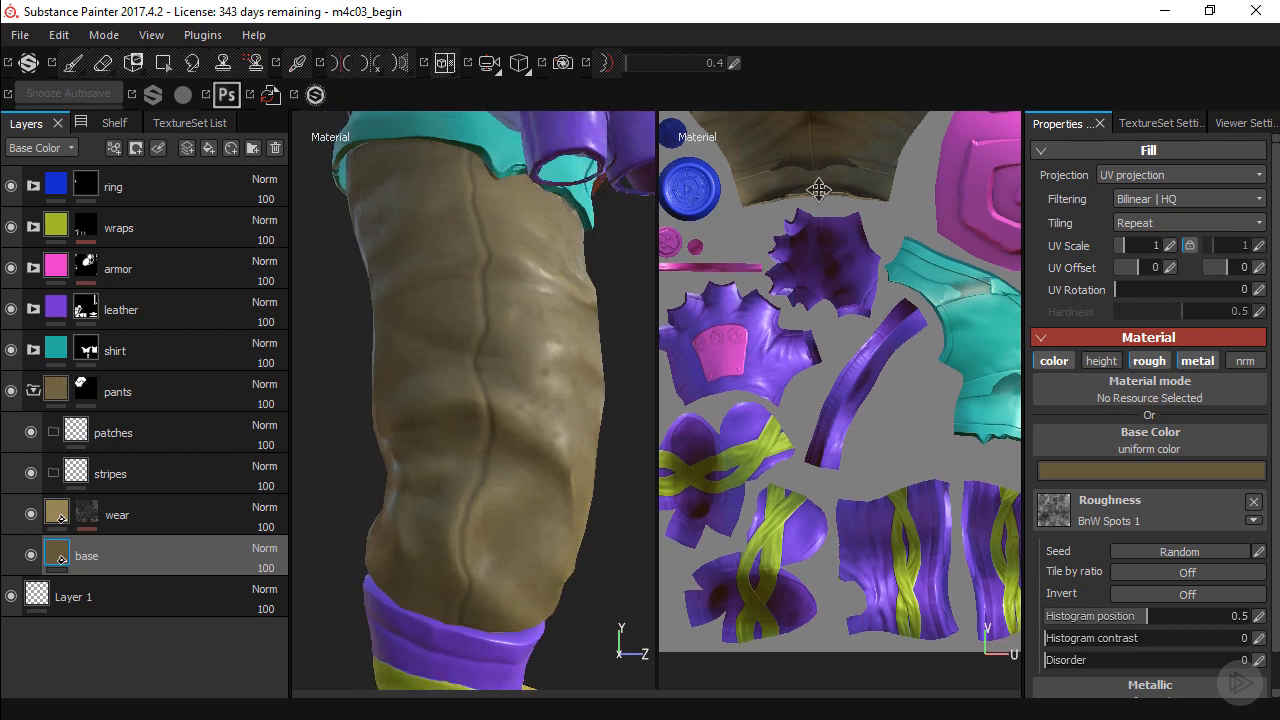
alt+middle_drag(818, 190, 783, 506)
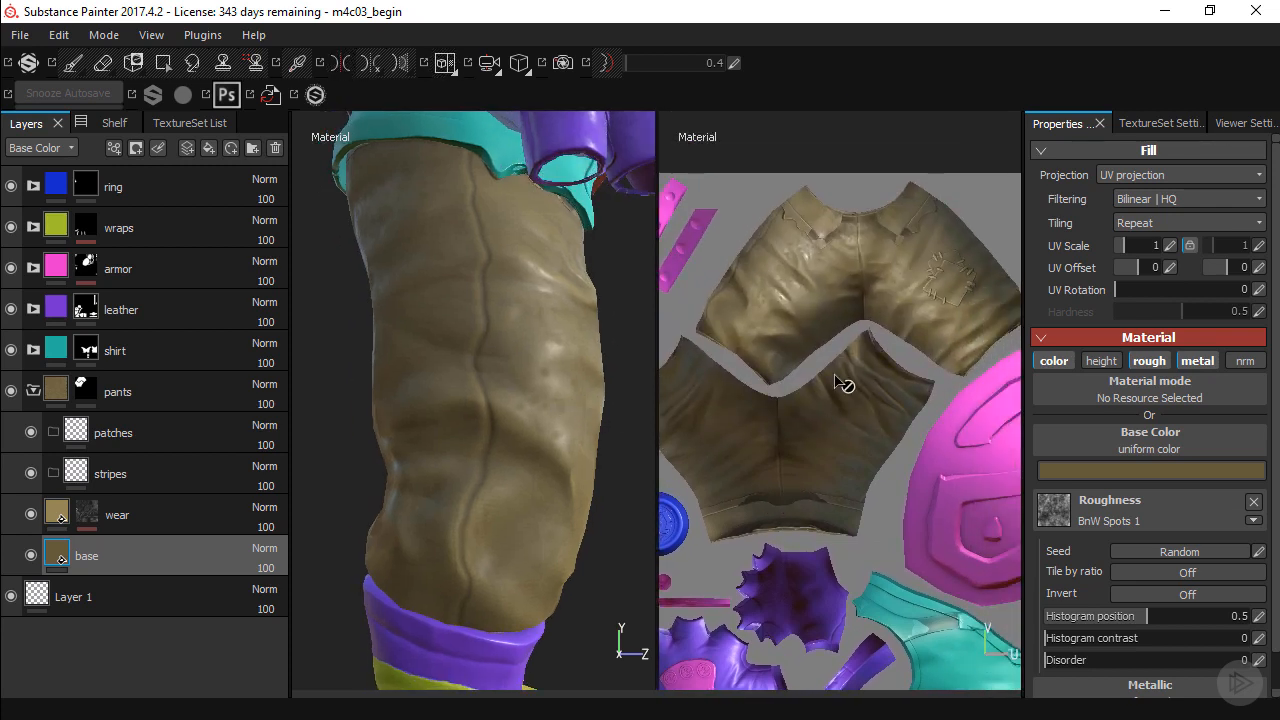
key(c)
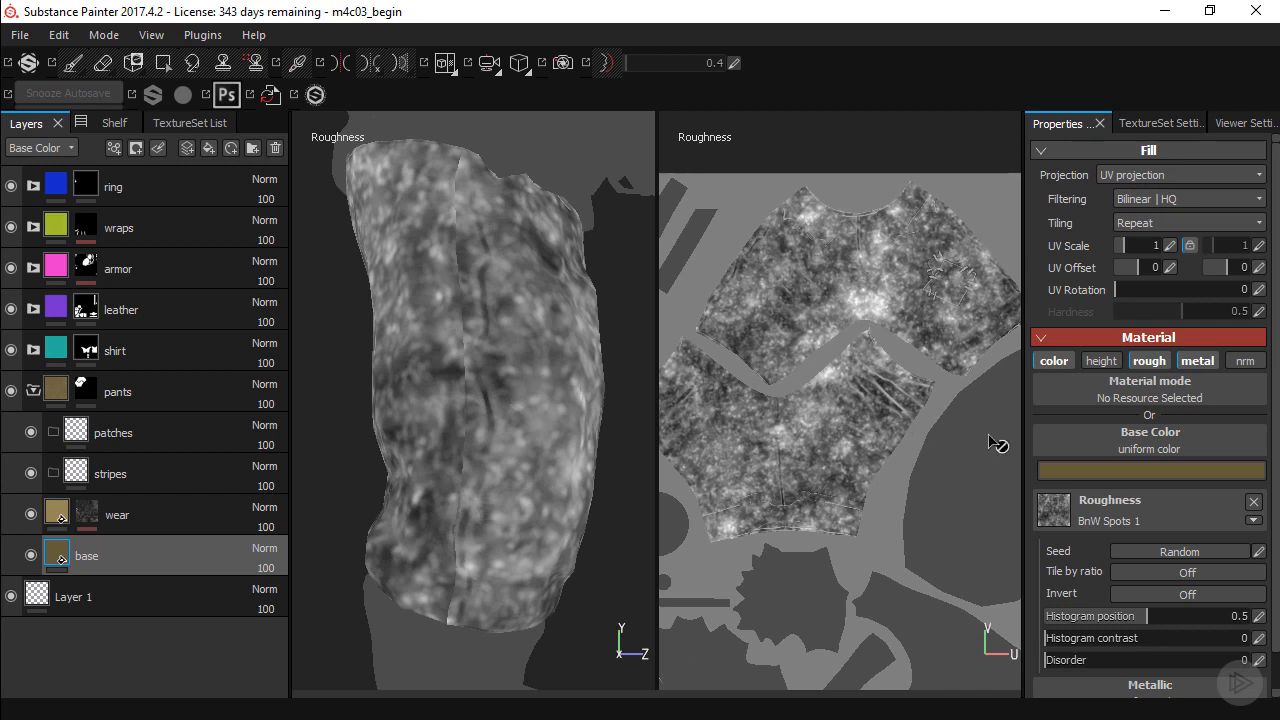
click(1254, 502)
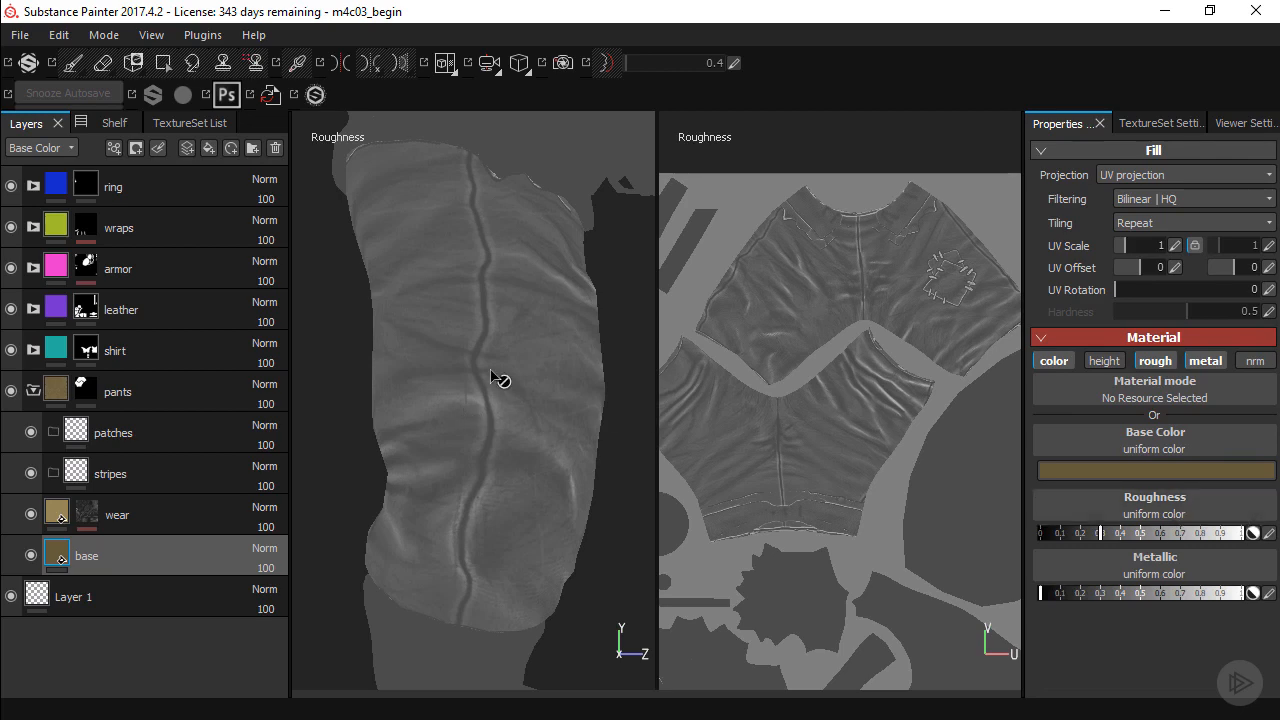
Restore the material view and set the base layer's uniform roughness to about 0.54.
key(m)
alt+drag(571, 395, 466, 388)
drag(1113, 534, 1148, 540)
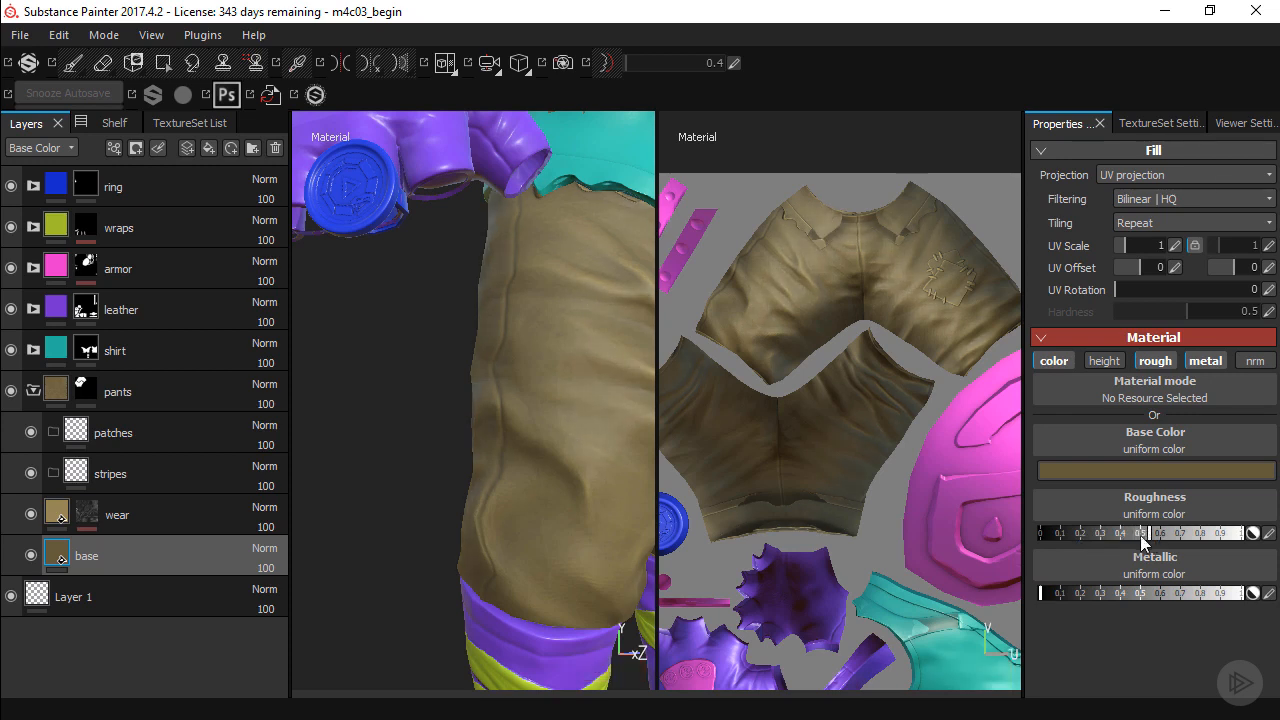
alt+drag(523, 357, 488, 430)
Add a paint layer directly above the wear layer and name it roughness.
click(159, 508)
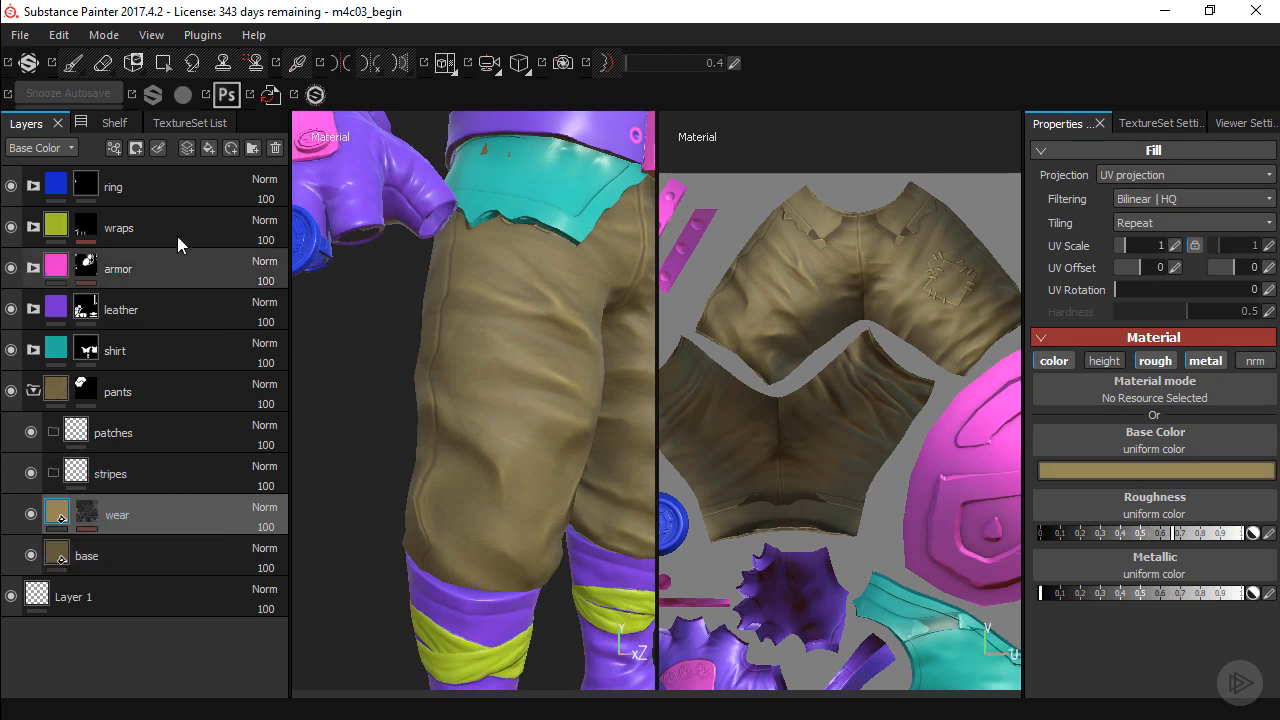
click(185, 148)
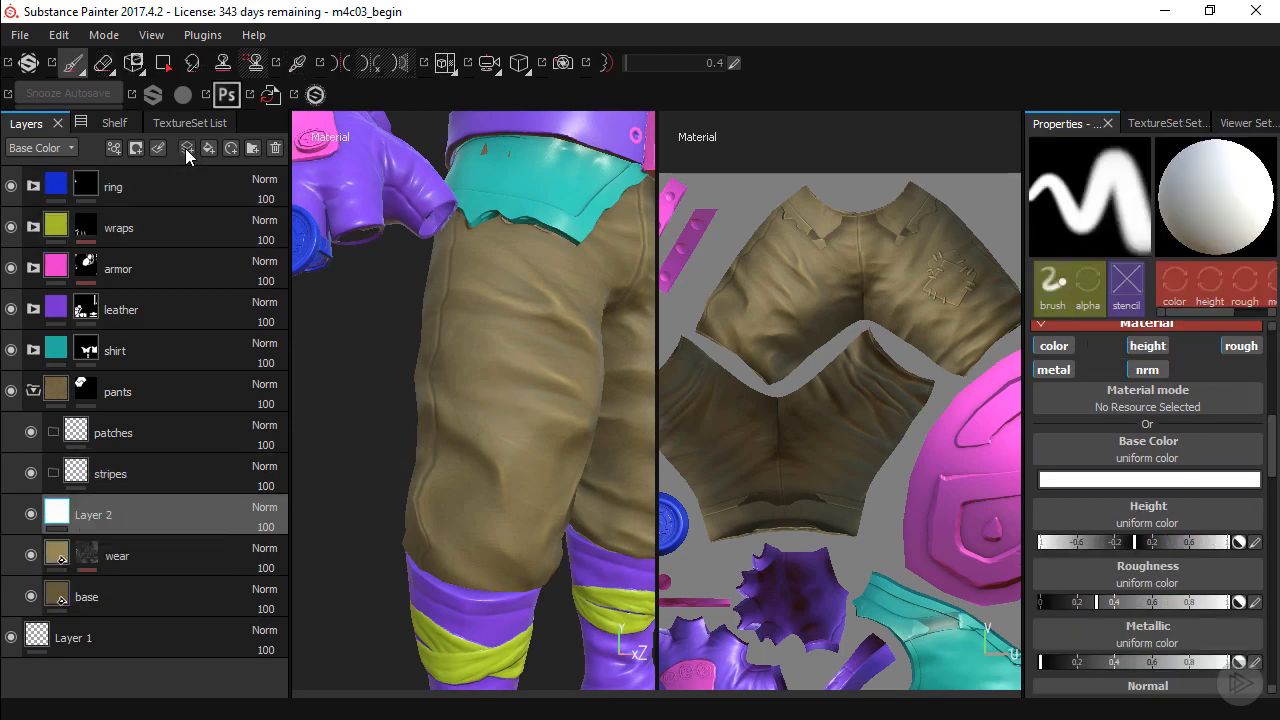
double_click(106, 515)
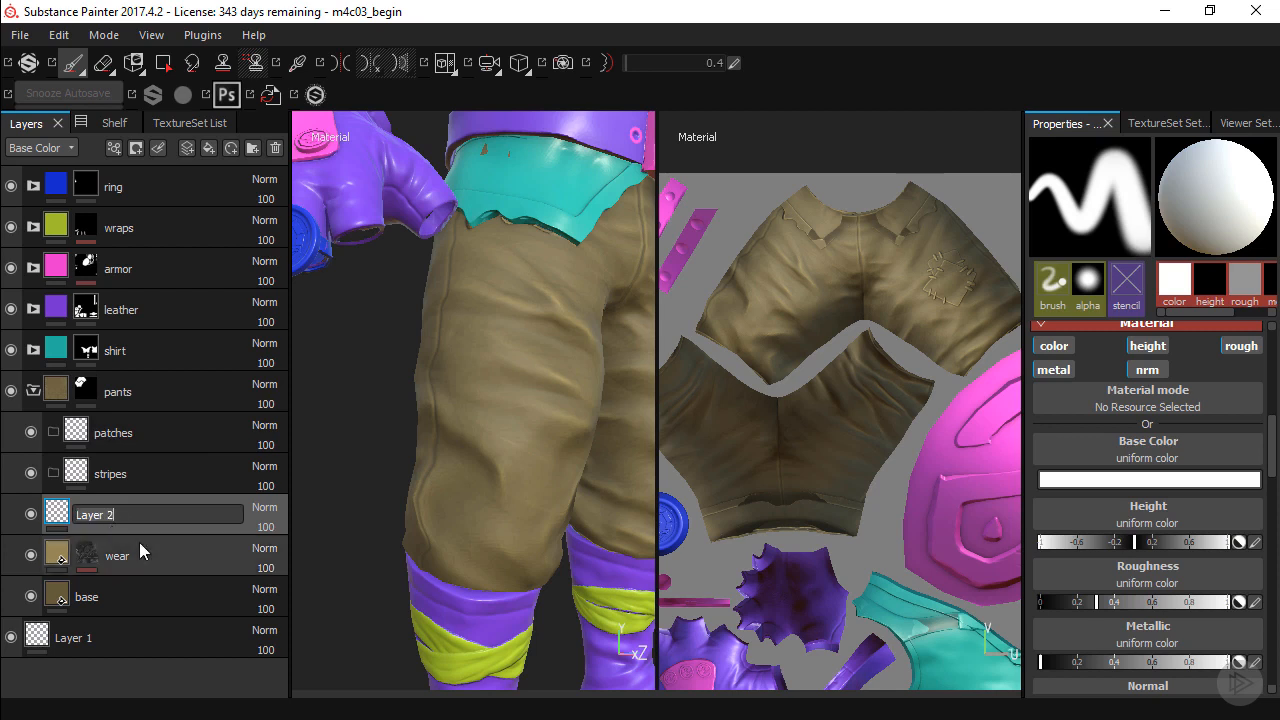
text(roughness)
key(Return)
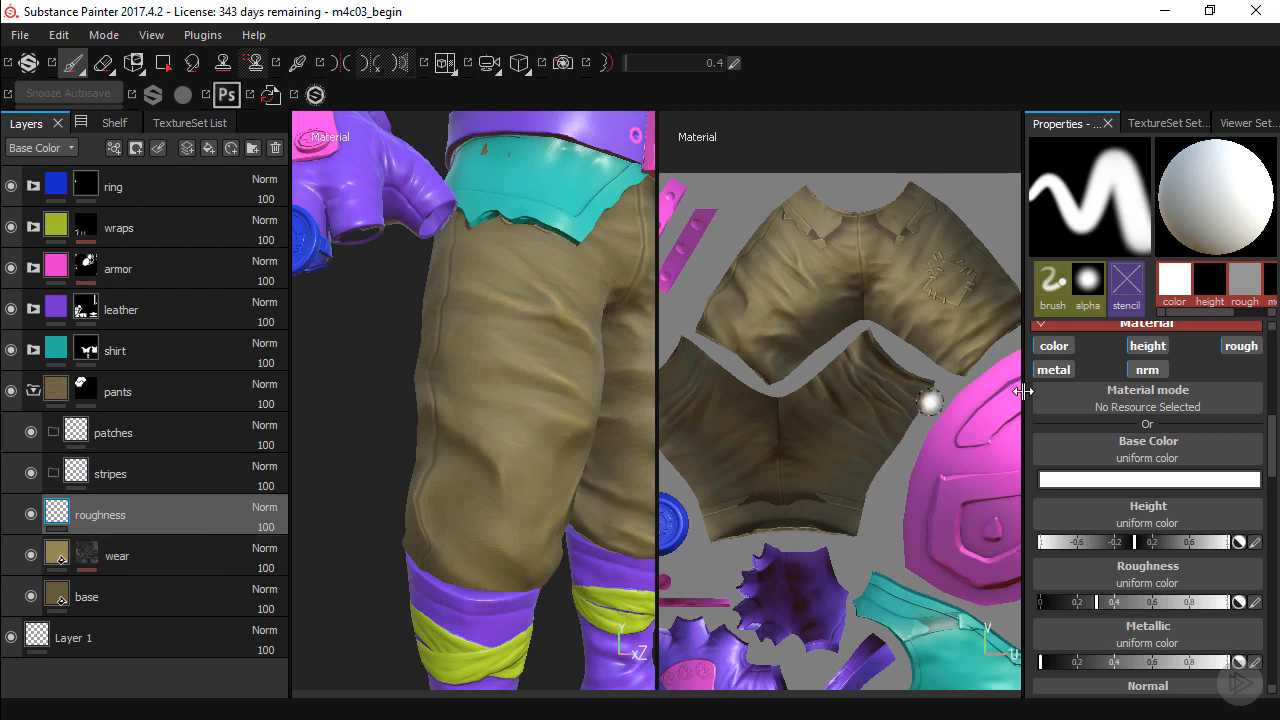
Disable the brush material's color, metal, normal and height channels so that it paints roughness only.
click(1055, 346)
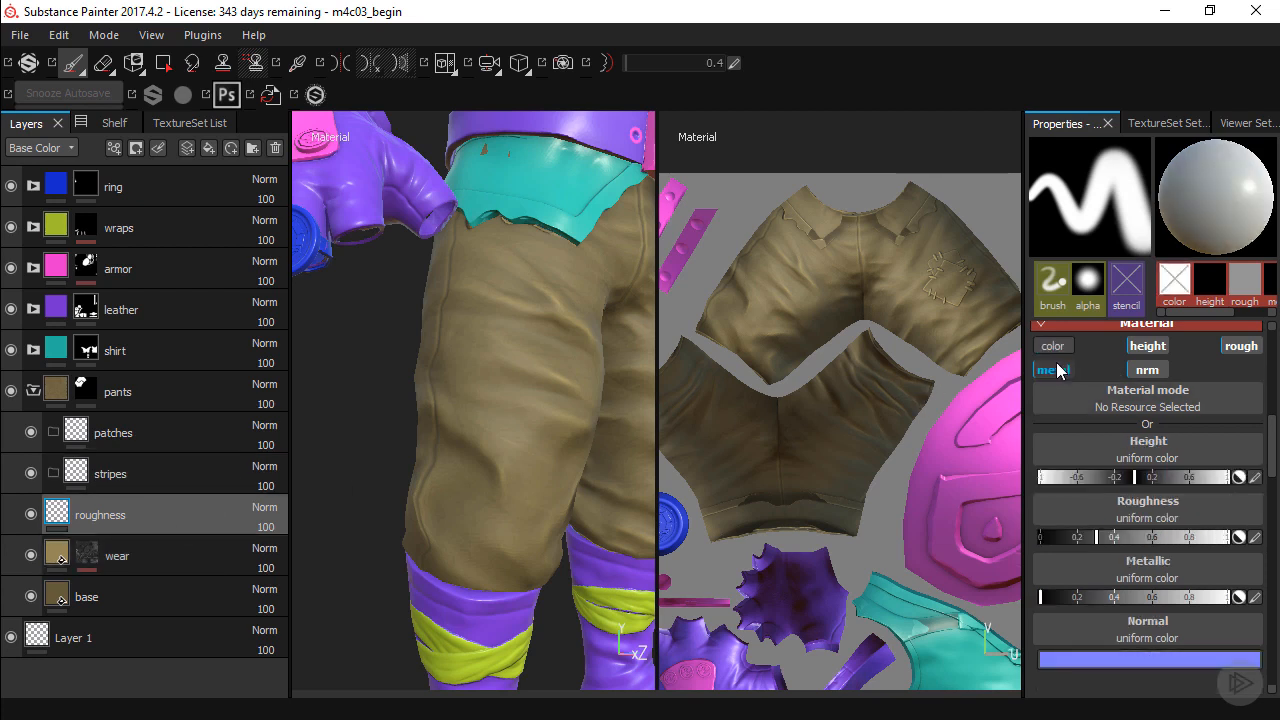
click(1053, 369)
click(1135, 371)
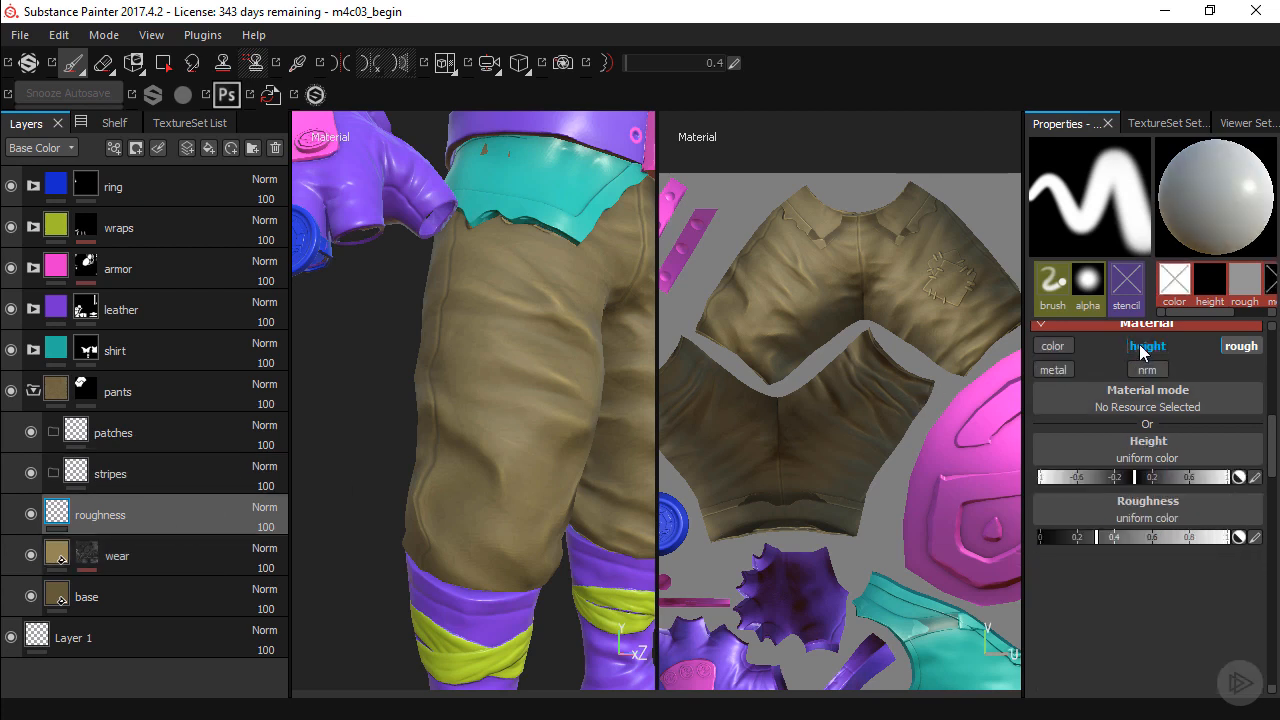
click(1142, 348)
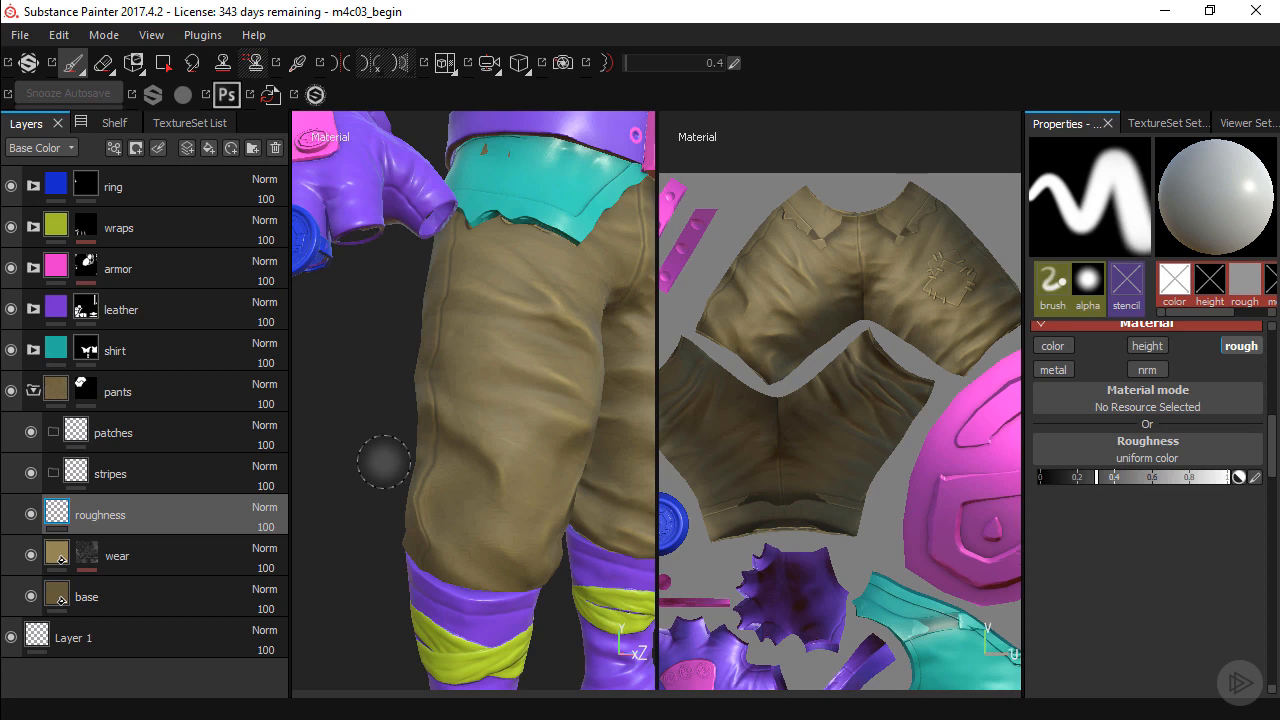
Try a zigzag roughness stroke down the side of the pant leg in the roughness view, and undo it.
alt+drag(465, 455, 543, 409)
key(c)
mouse_move(500, 296)
mouse_down()
mouse_move(457, 314)
mouse_move(523, 380)
mouse_move(460, 389)
mouse_move(520, 458)
mouse_move(484, 470)
mouse_move(517, 432)
mouse_move(548, 440)
mouse_up()
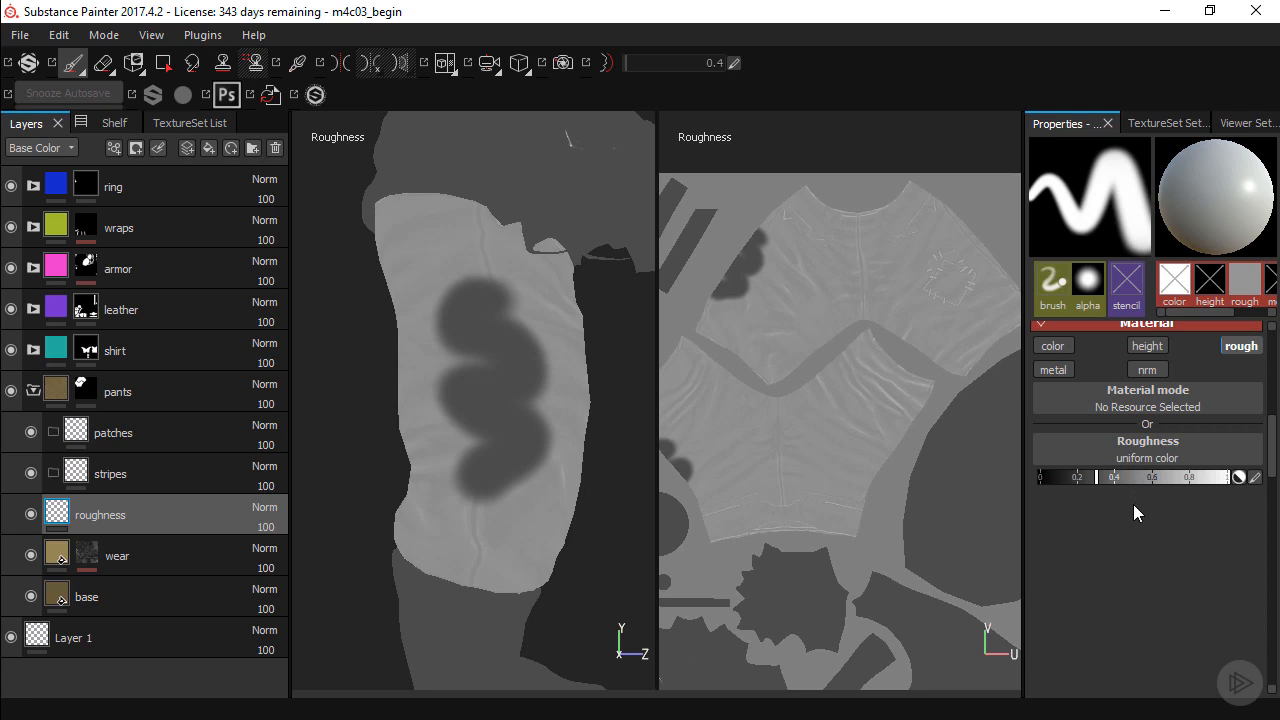
key(ctrl+z)
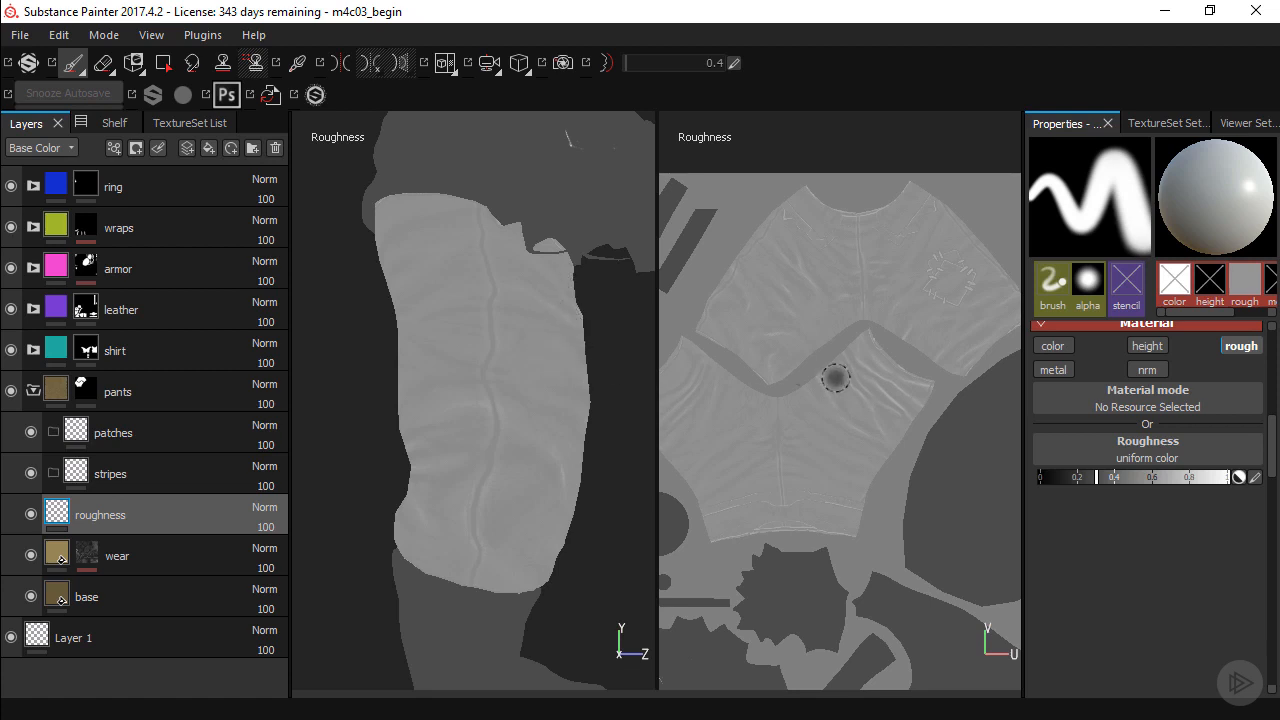
Assign the Clouds 2 texture to the brush's roughness and set its histogram position to 0.57.
click(1161, 460)
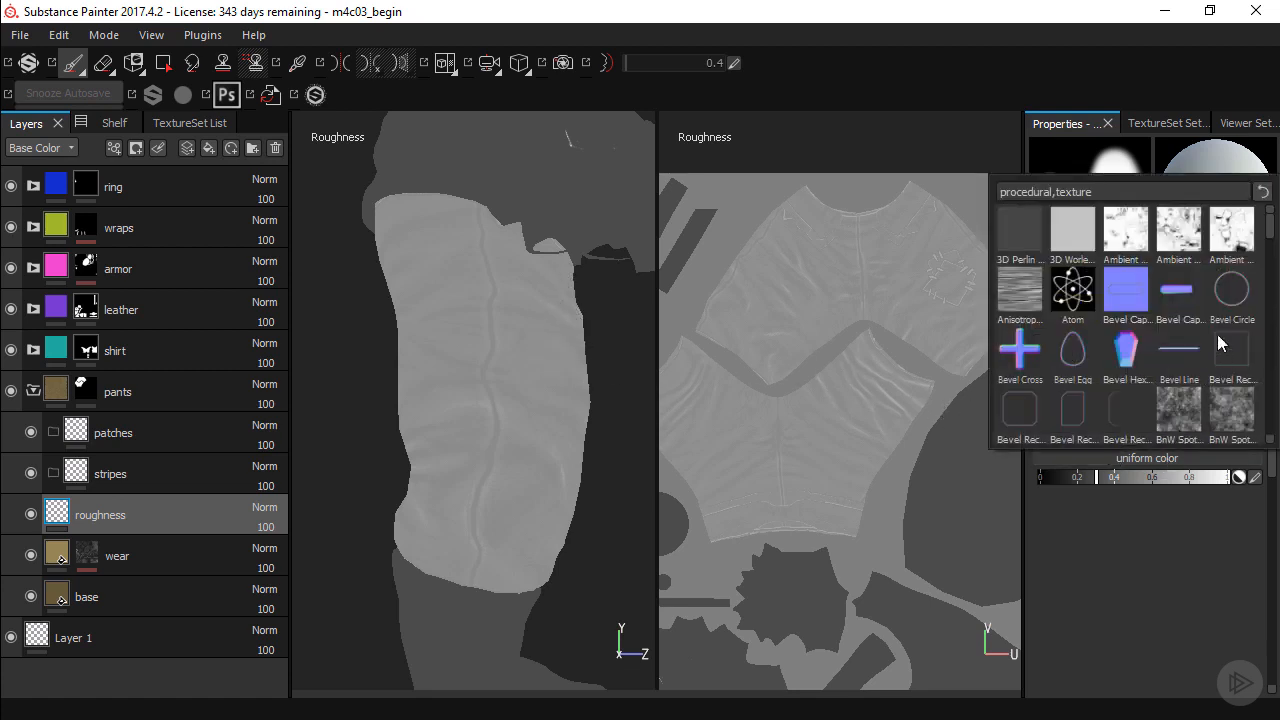
scroll(1270, 230, down, 4)
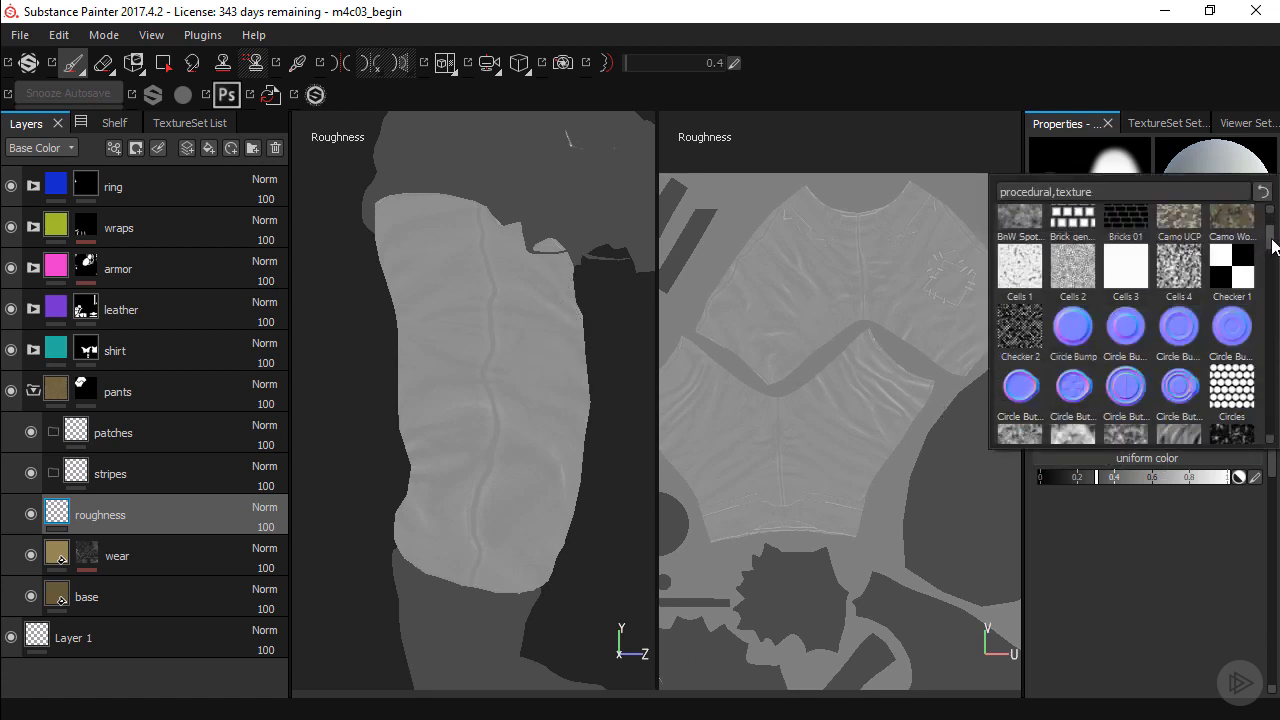
scroll(1272, 248, down, 1)
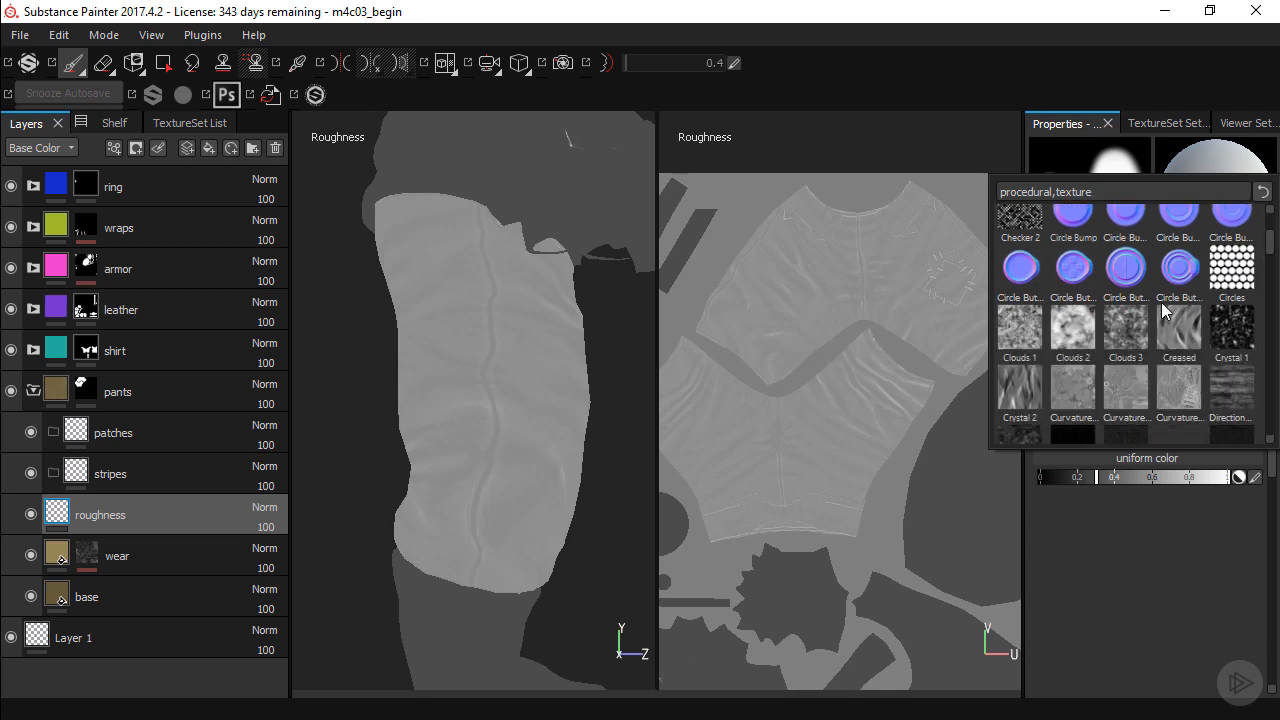
click(1080, 335)
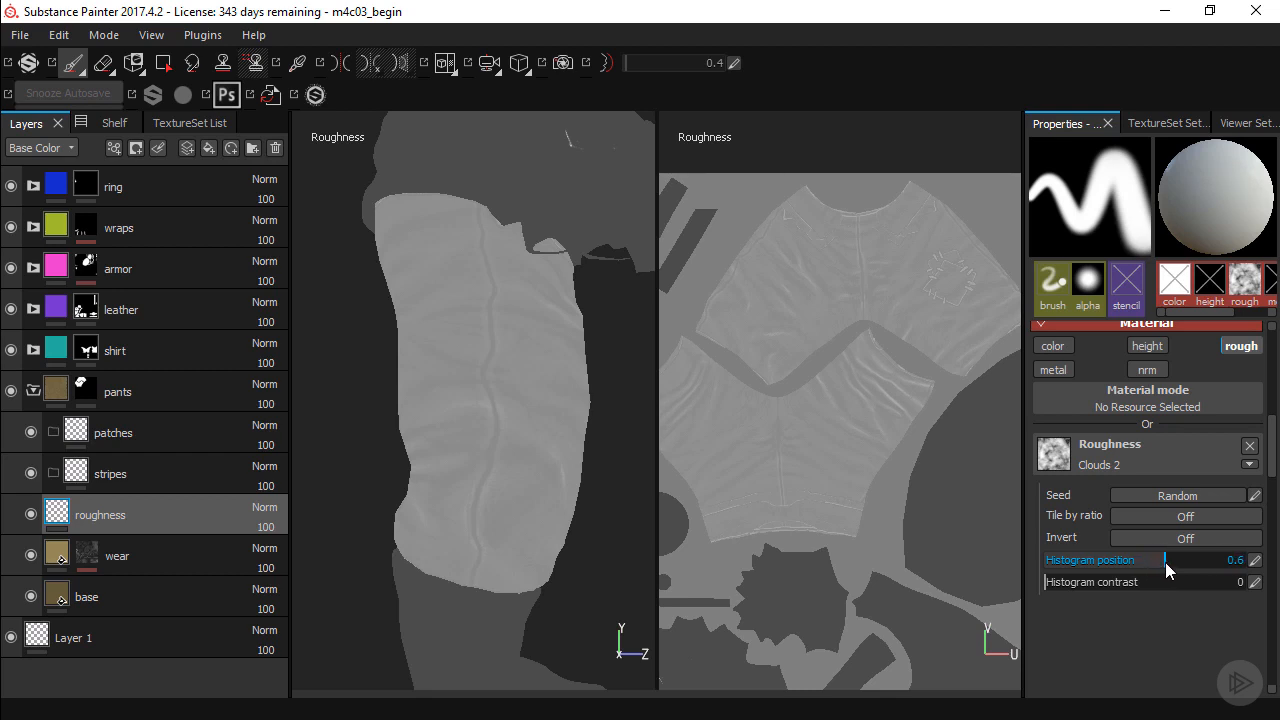
drag(1166, 563, 1167, 563)
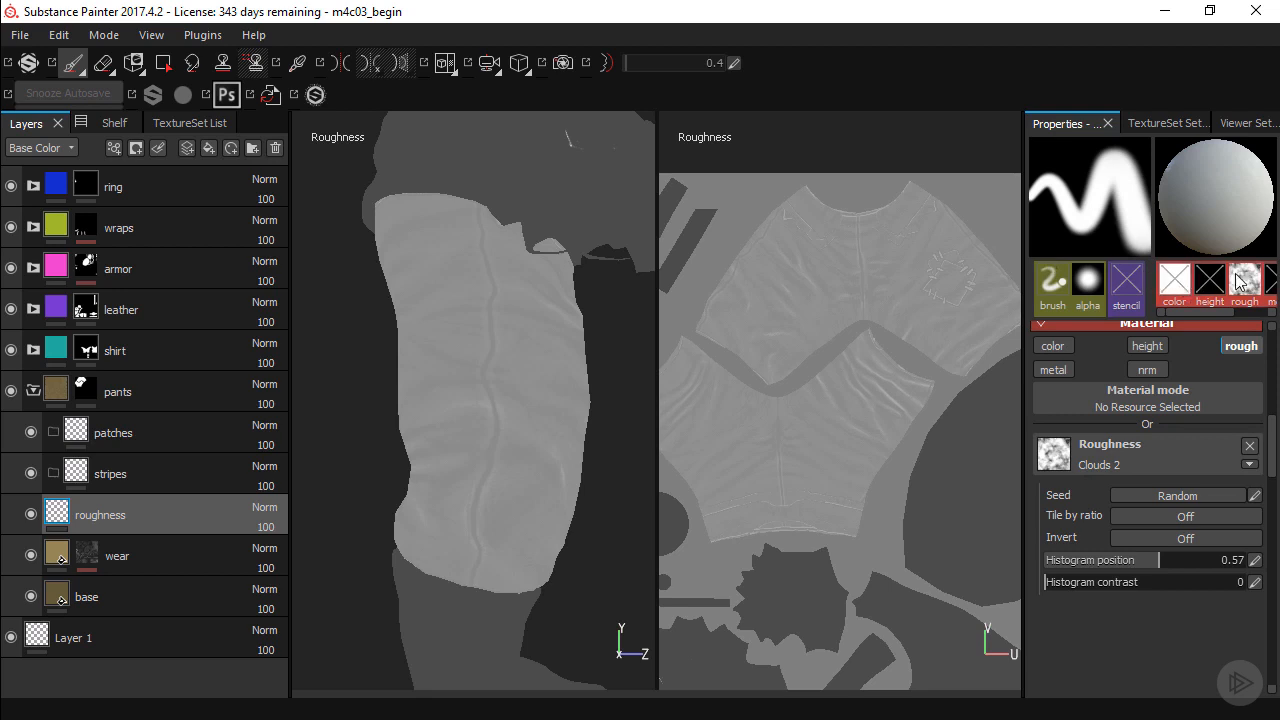
Set the brush's size jitter to 19, flow jitter to 51, angle jitter to 117 and position jitter to 22, and undo a test stroke.
mouse_move(1246, 287)
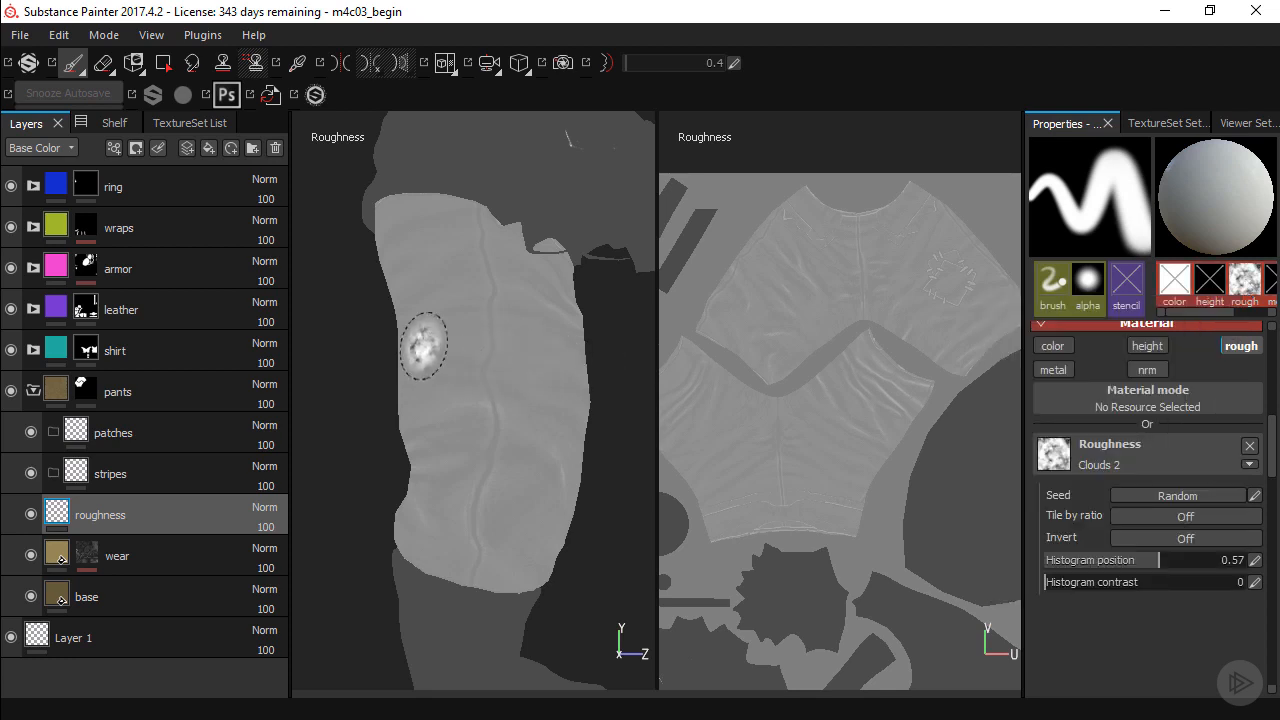
click(1058, 302)
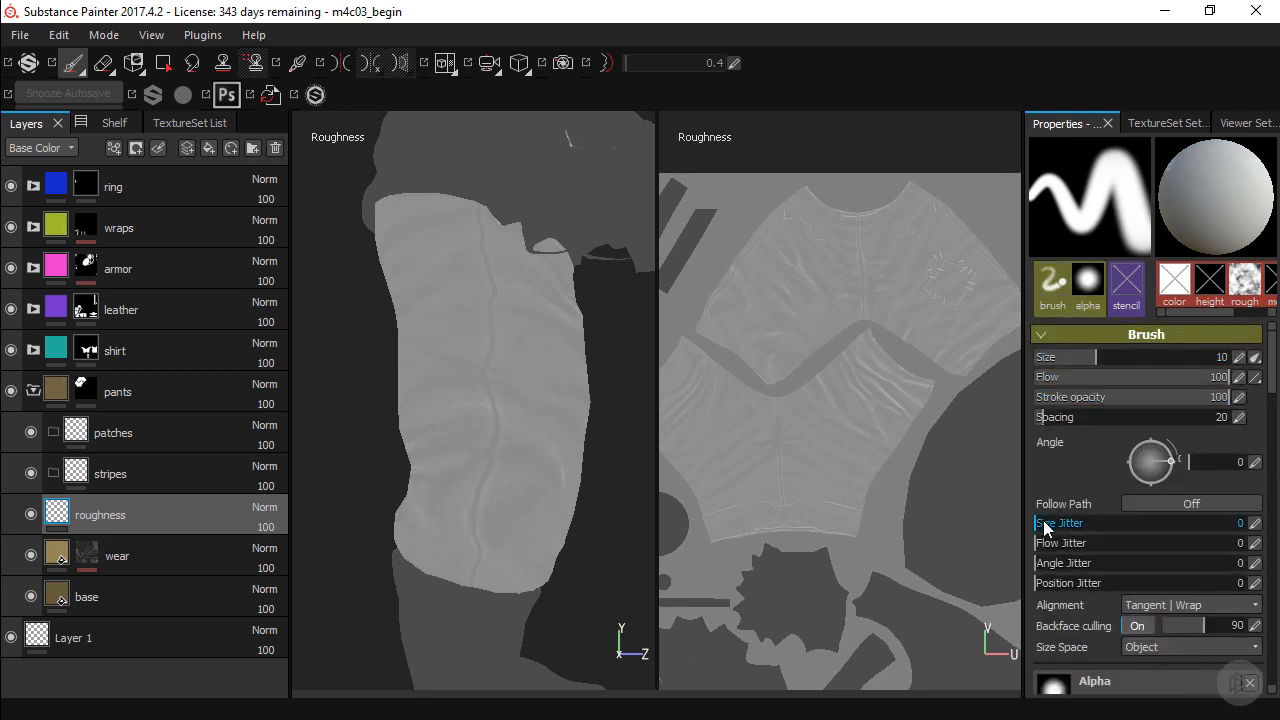
drag(1044, 523, 1142, 543)
drag(1051, 563, 1172, 580)
drag(1046, 588, 1085, 592)
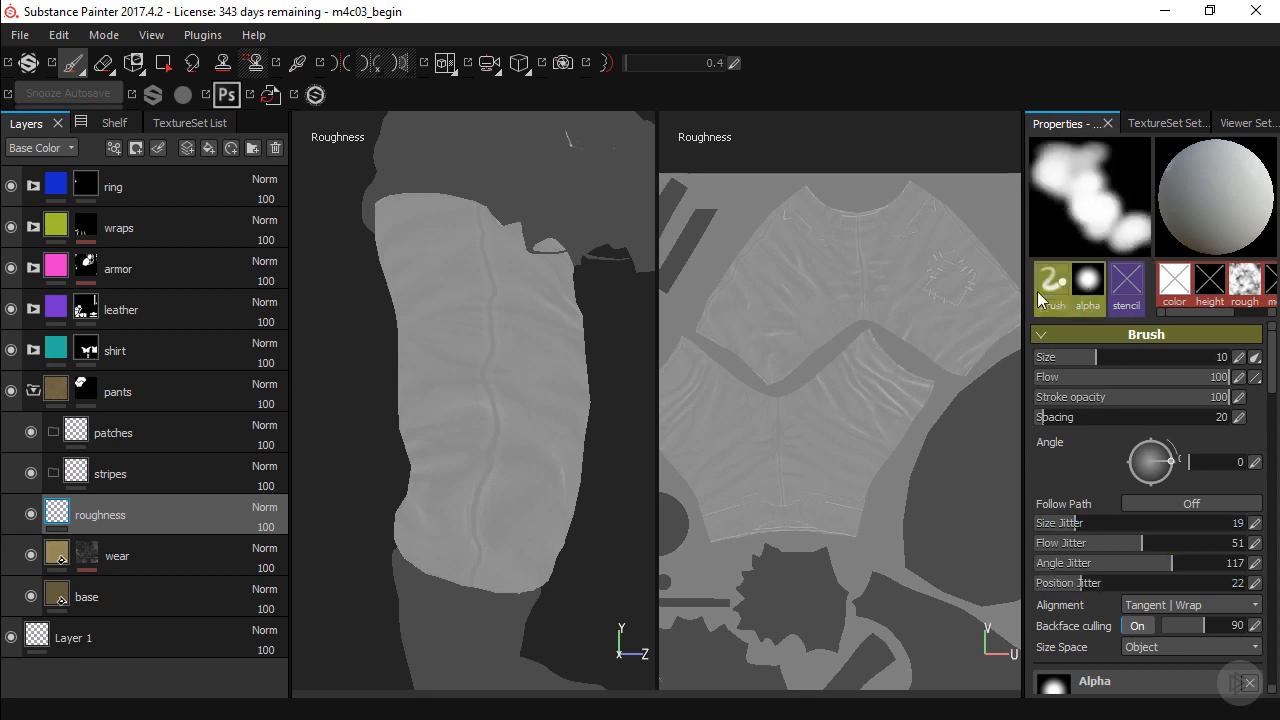
mouse_move(500, 270)
mouse_down()
mouse_move(455, 335)
mouse_move(491, 400)
mouse_up()
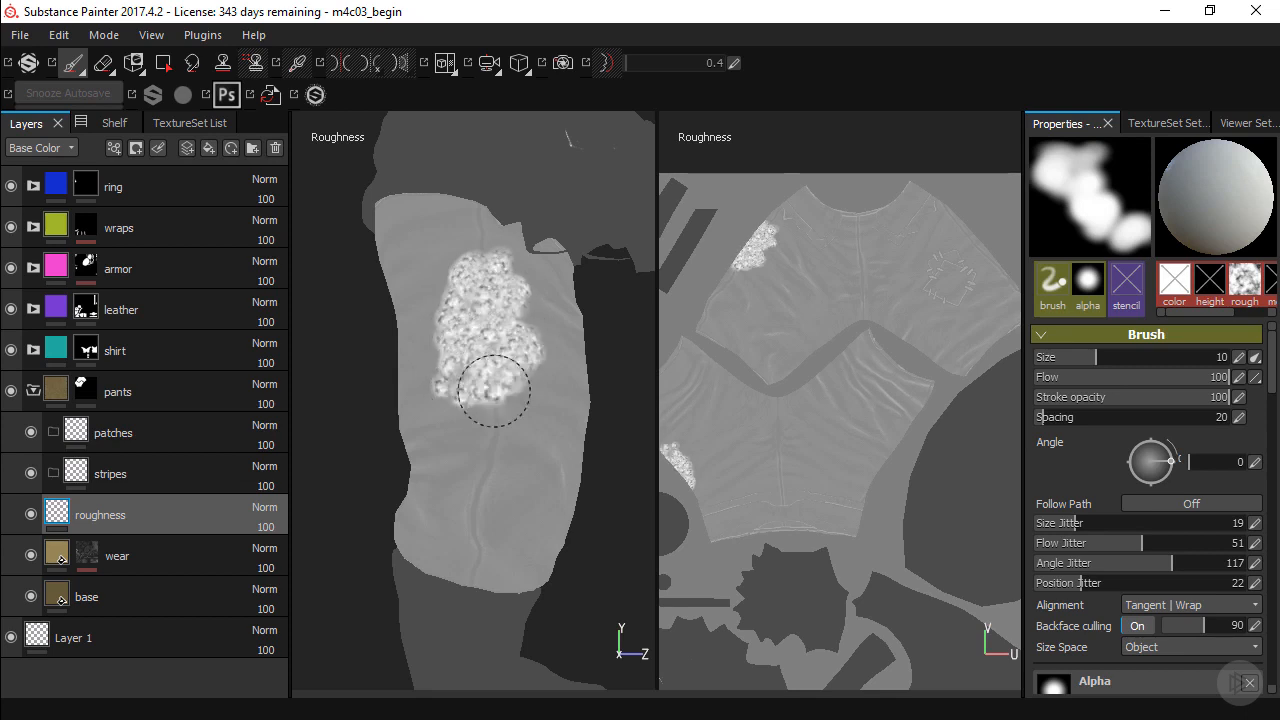
key(ctrl+z)
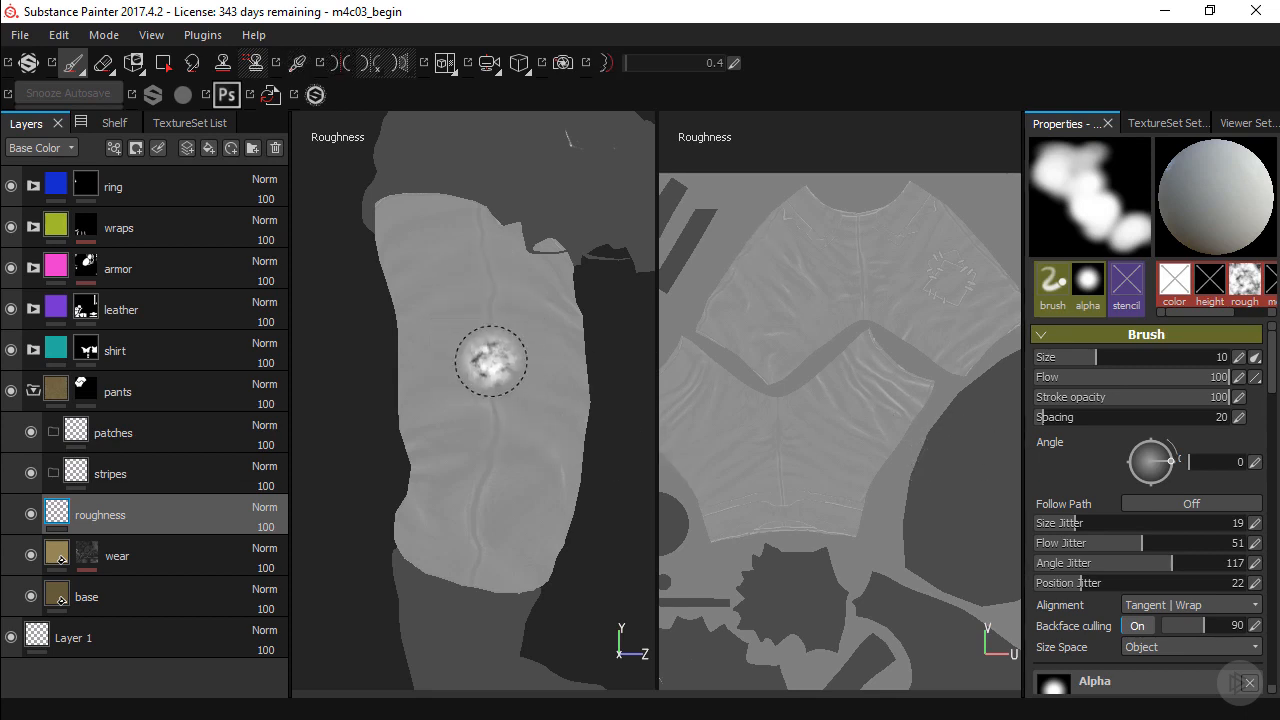
Enlarge the brush to size 33.14 and paint a cloudy roughness patch on the upper side of the pant leg.
key(bracketright)
key(bracketright)
key(bracketright)
key(bracketright)
key(bracketright)
key(bracketright)
key(bracketright)
key(bracketright)
key(bracketright)
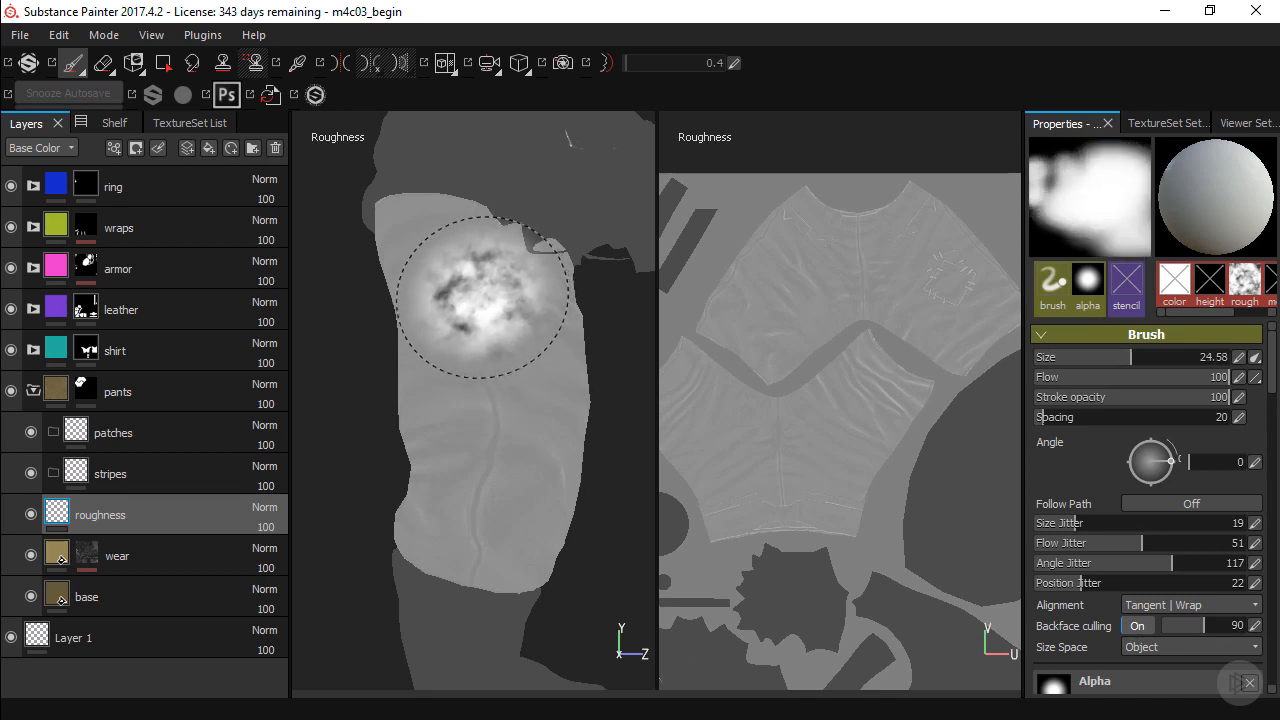
key(bracketright)
key(bracketright)
key(bracketright)
mouse_move(486, 306)
mouse_down()
mouse_move(497, 354)
mouse_move(525, 374)
mouse_up()
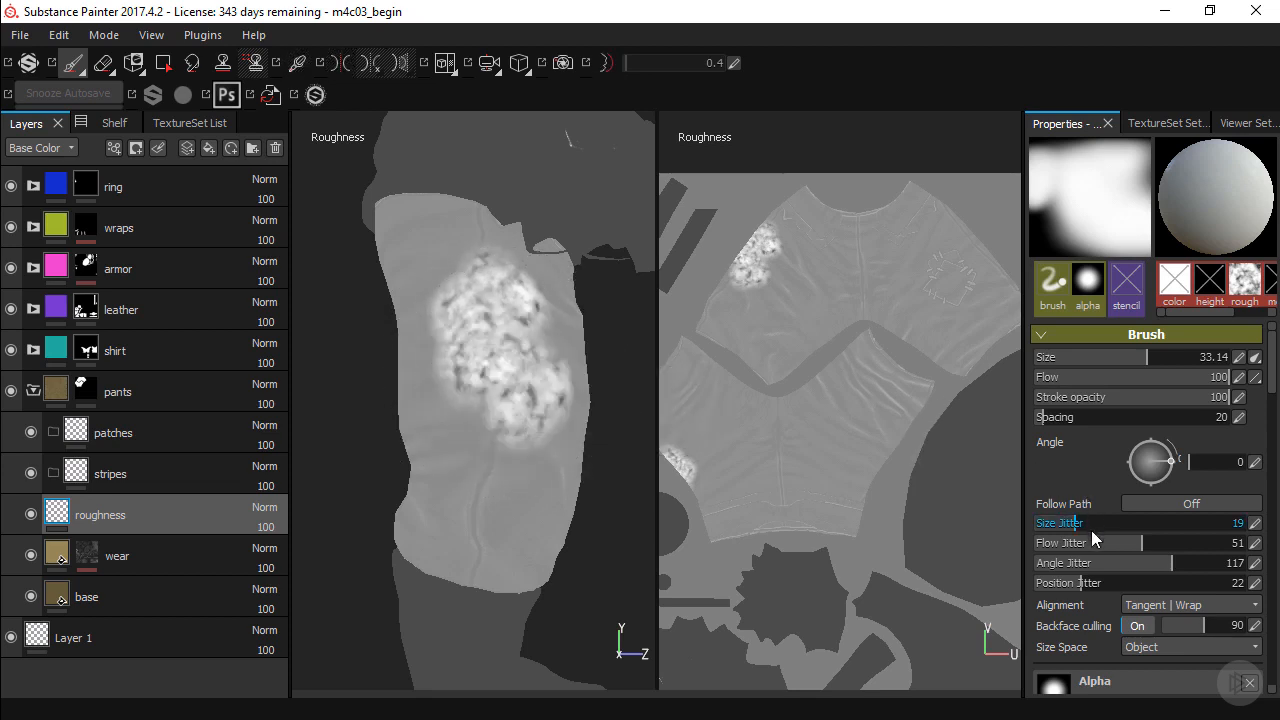
Reduce the brush's position jitter to 15 and cover the rest of the pant leg's side with cloudy roughness.
drag(1084, 585, 1073, 591)
drag(1069, 592, 1066, 591)
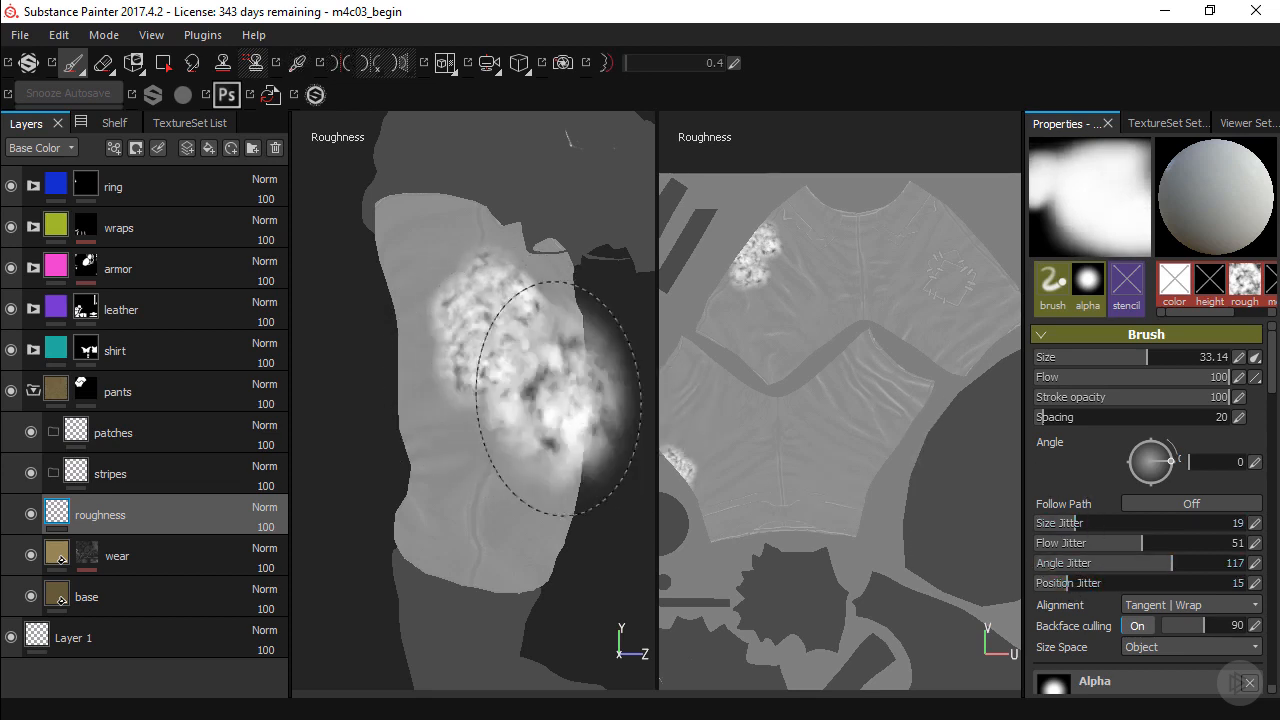
mouse_move(477, 394)
mouse_down()
mouse_move(471, 472)
mouse_move(477, 436)
mouse_move(446, 343)
mouse_move(451, 252)
mouse_move(530, 321)
mouse_move(509, 457)
mouse_move(514, 543)
mouse_move(405, 543)
mouse_move(471, 543)
mouse_move(534, 497)
mouse_move(530, 345)
mouse_move(505, 405)
mouse_up()
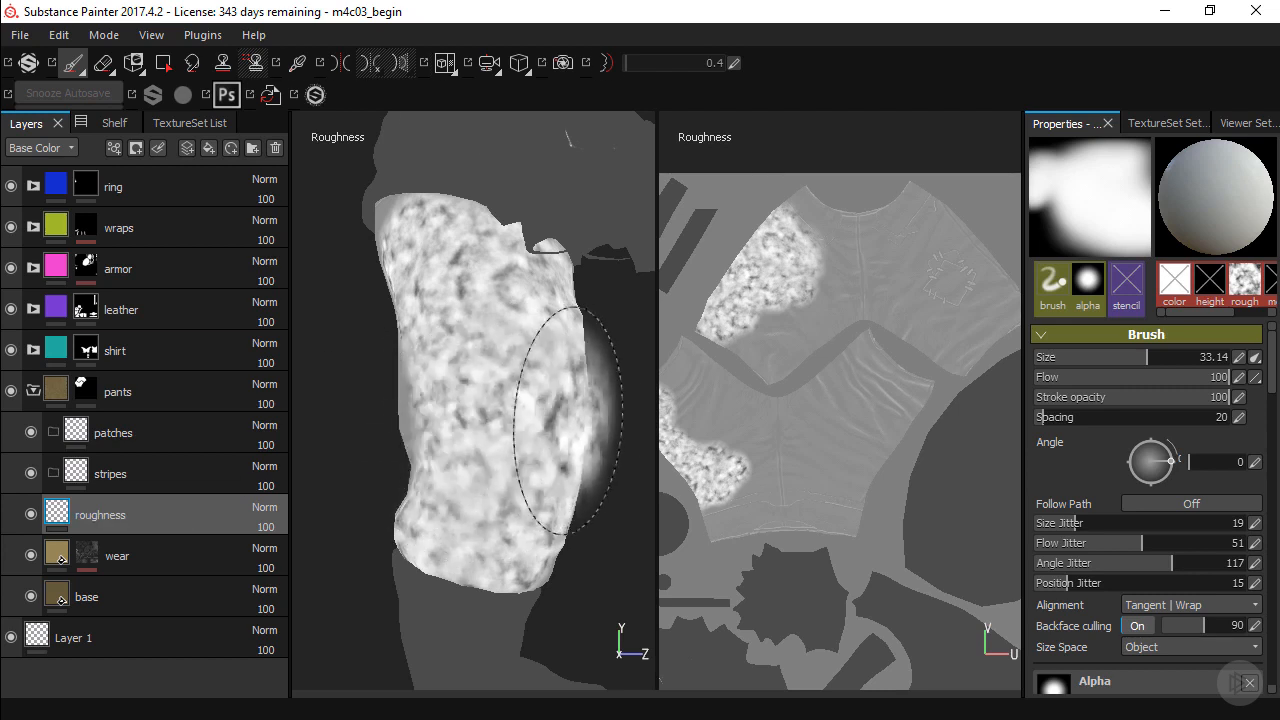
mouse_move(568, 414)
alt+mouse_down()
mouse_move(509, 409)
mouse_move(560, 412)
alt+mouse_up()
alt+right_drag(545, 411, 503, 397)
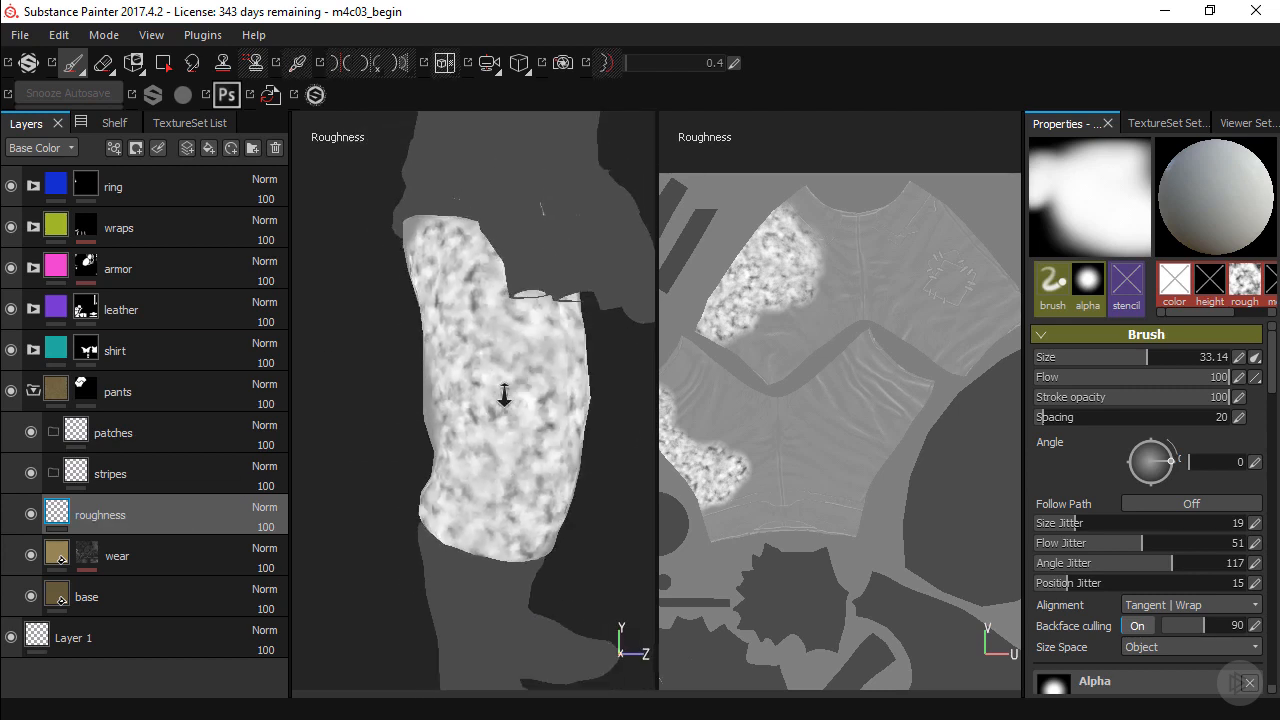
alt+middle_drag(503, 397, 517, 402)
alt+drag(519, 417, 510, 405)
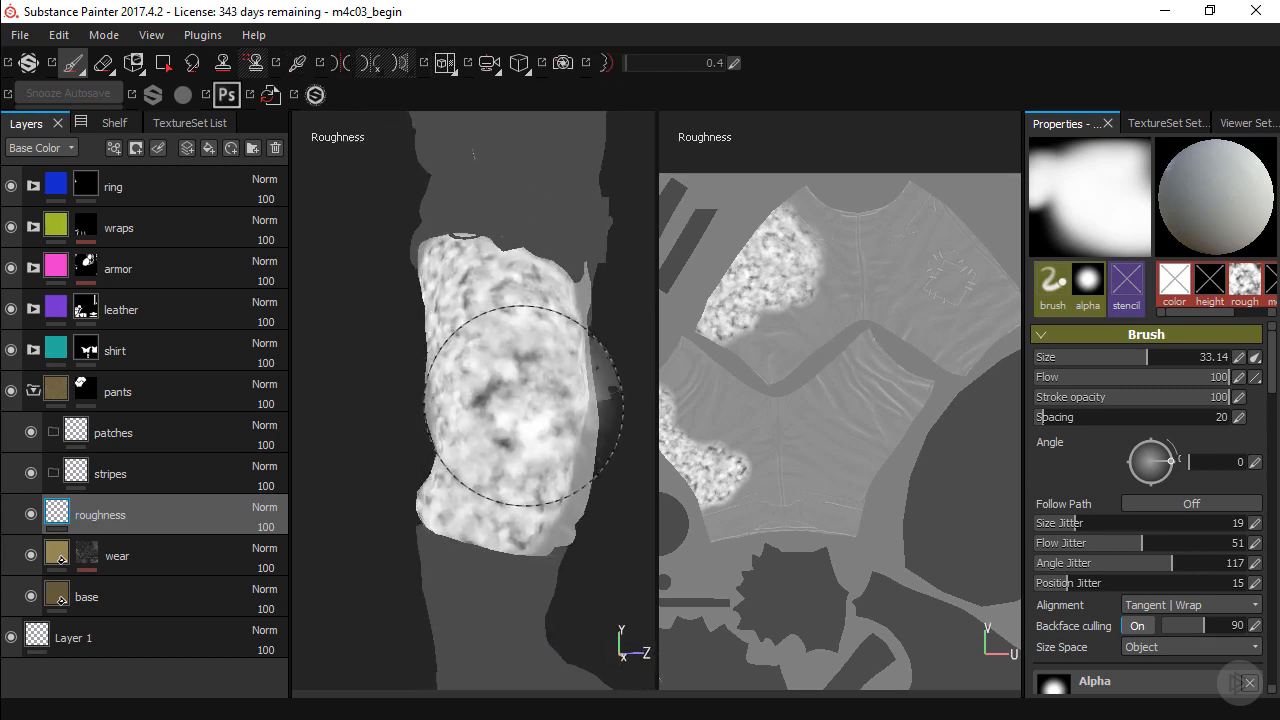
Switch the viewports to the material view and examine the painted roughness on the pant leg from several angles.
key(m)
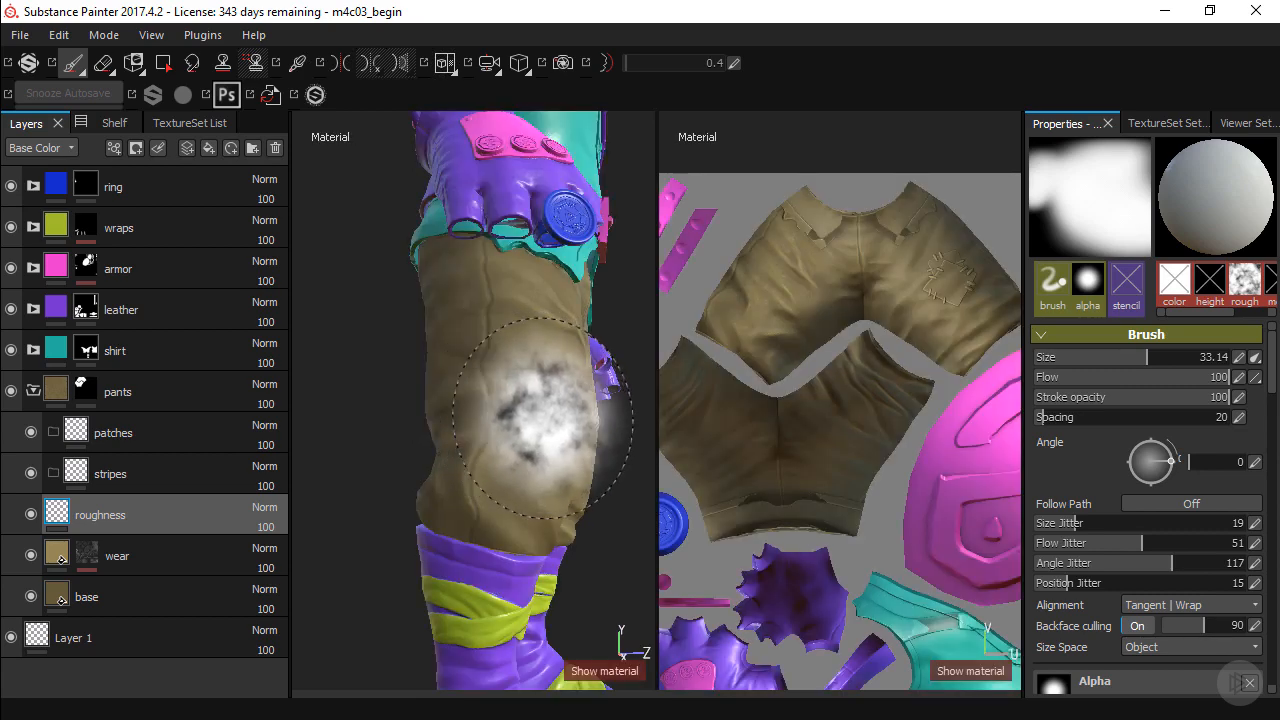
alt+drag(600, 420, 571, 491)
mouse_move(612, 443)
shift+right_down()
mouse_move(565, 454)
mouse_move(609, 460)
mouse_move(557, 451)
shift+right_up()
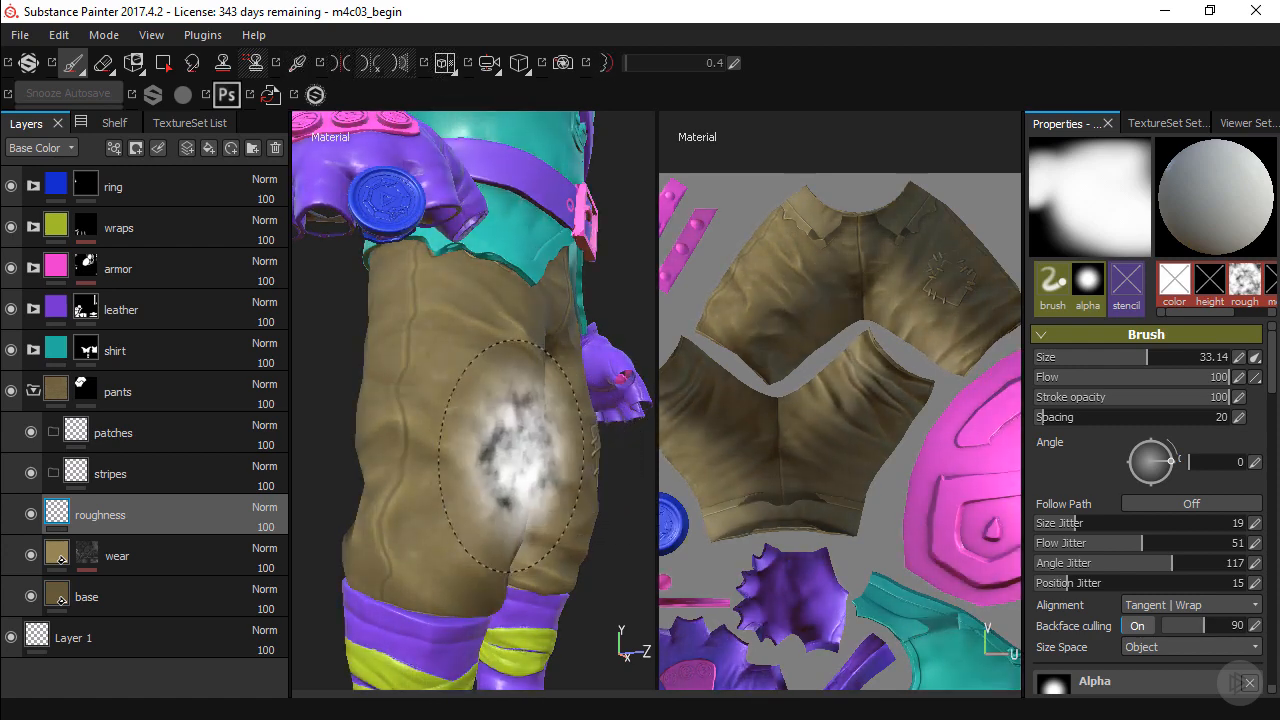
mouse_move(520, 445)
alt+mouse_down()
mouse_move(578, 450)
mouse_move(540, 444)
mouse_move(555, 467)
mouse_move(586, 460)
alt+mouse_up()
shift+right_drag(585, 431, 551, 457)
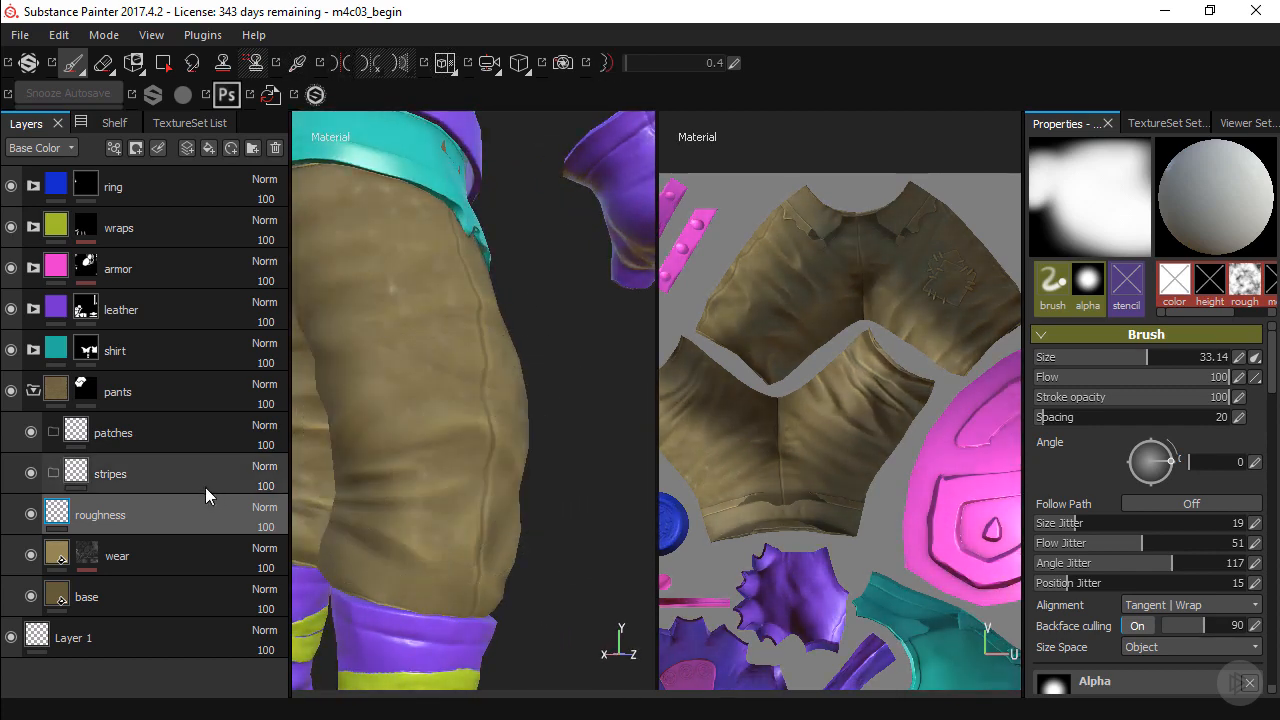
Add a levels effect to the roughness layer and set its affected channel to Roughness.
click(114, 148)
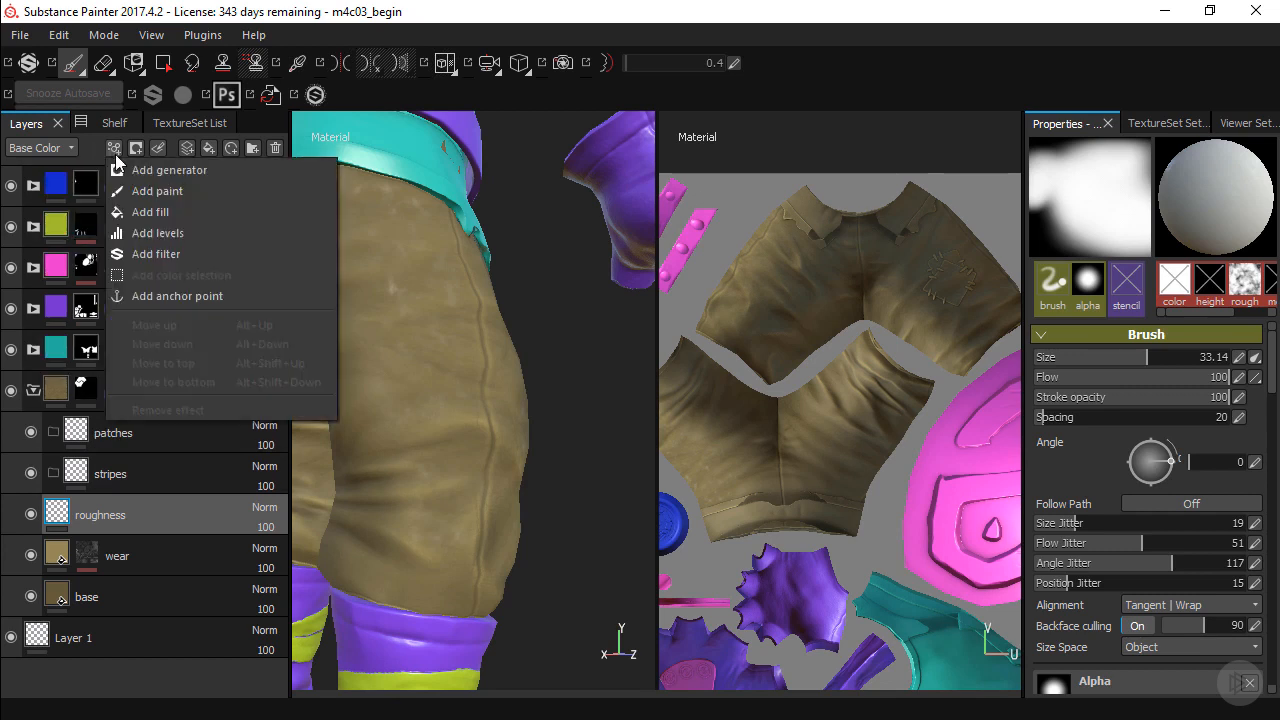
click(196, 237)
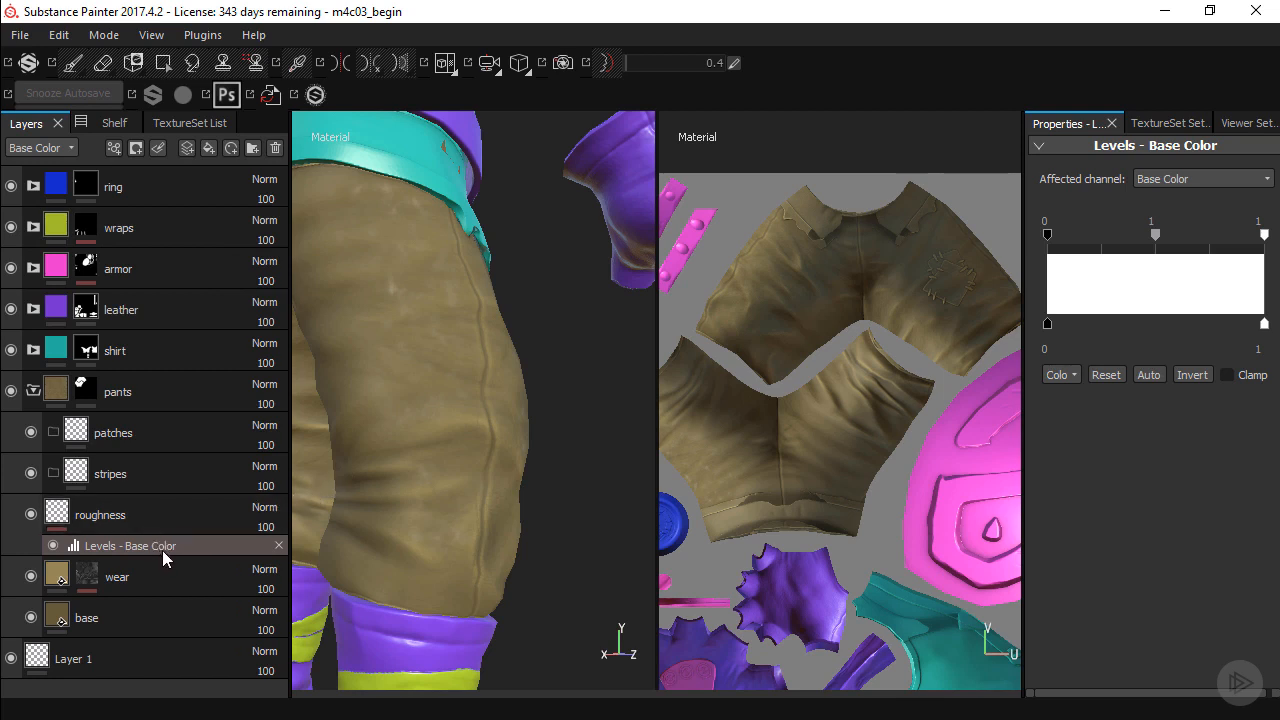
click(1161, 180)
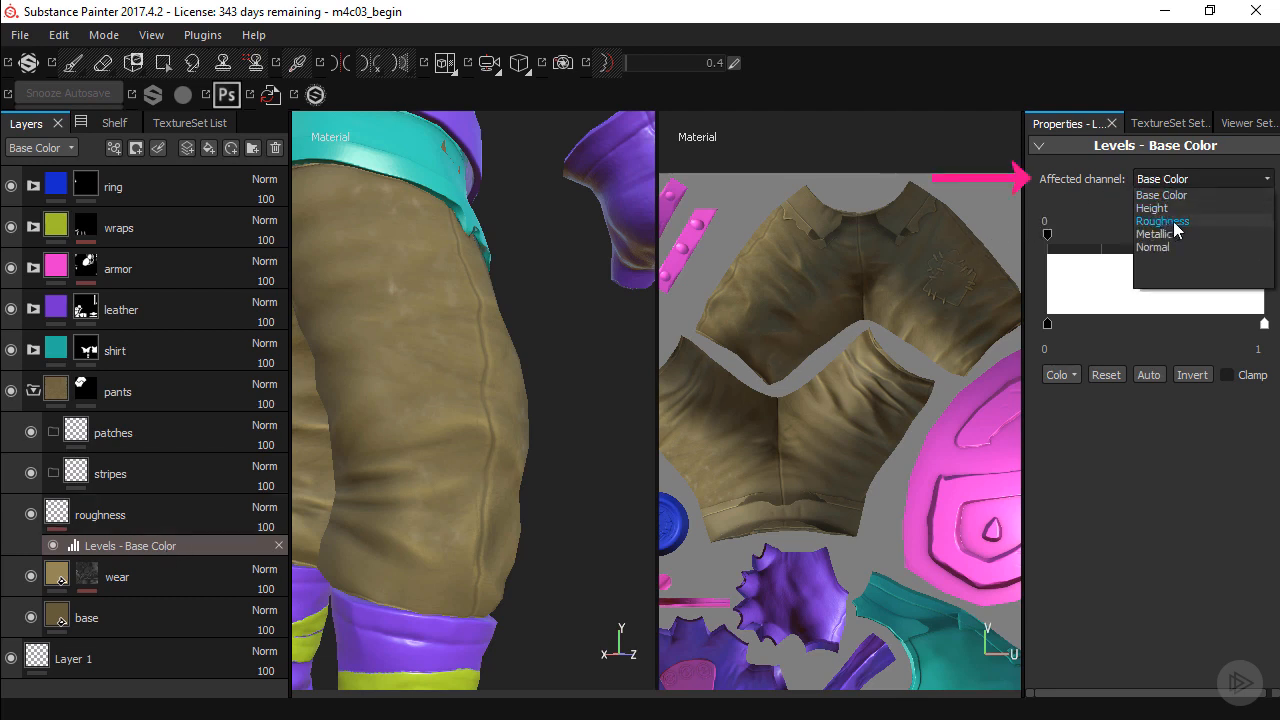
click(1162, 221)
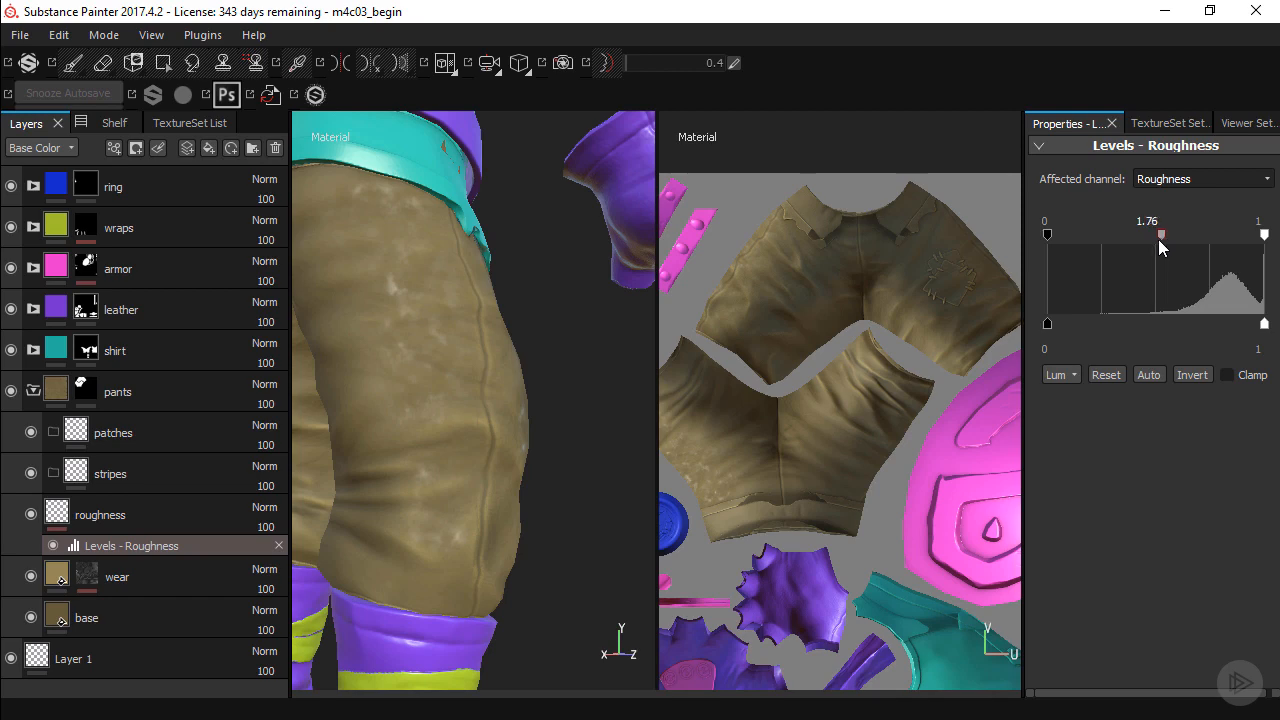
Set the roughness levels' output black point to 0.171 and the midtone to 1.484.
alt+drag(593, 352, 757, 297)
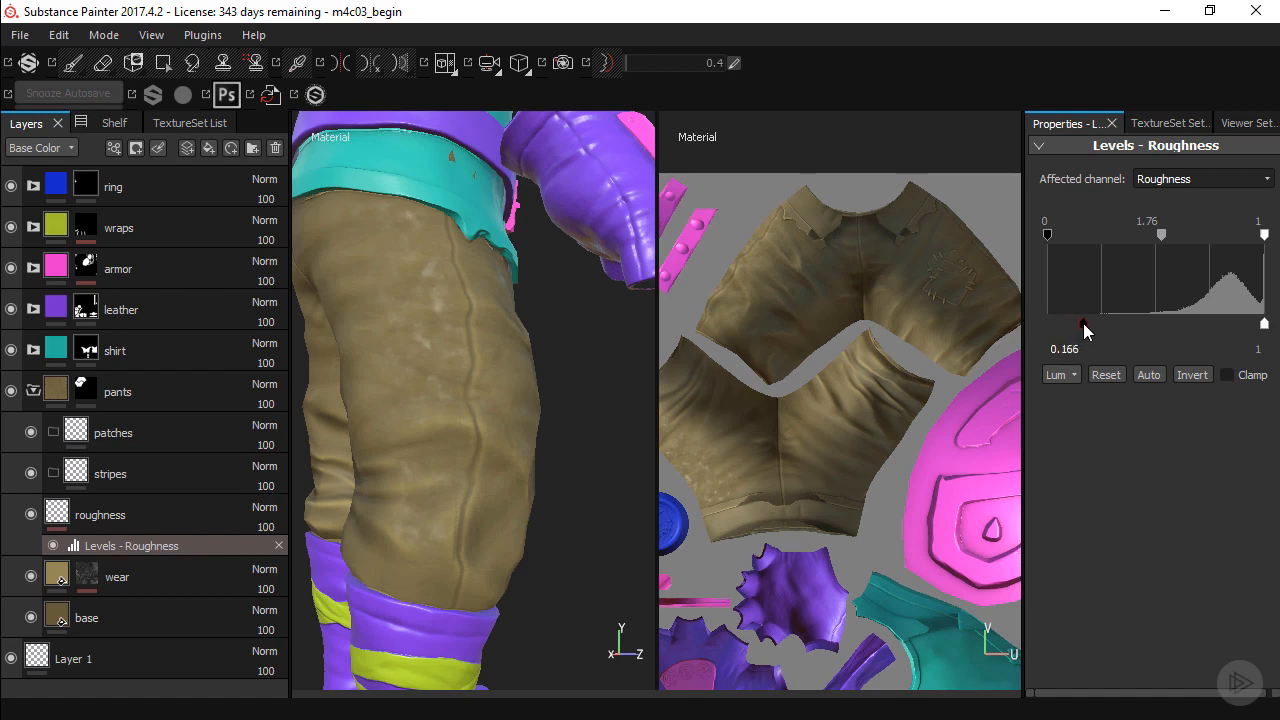
mouse_move(560, 343)
shift+right_down()
mouse_move(517, 340)
mouse_move(556, 349)
shift+right_up()
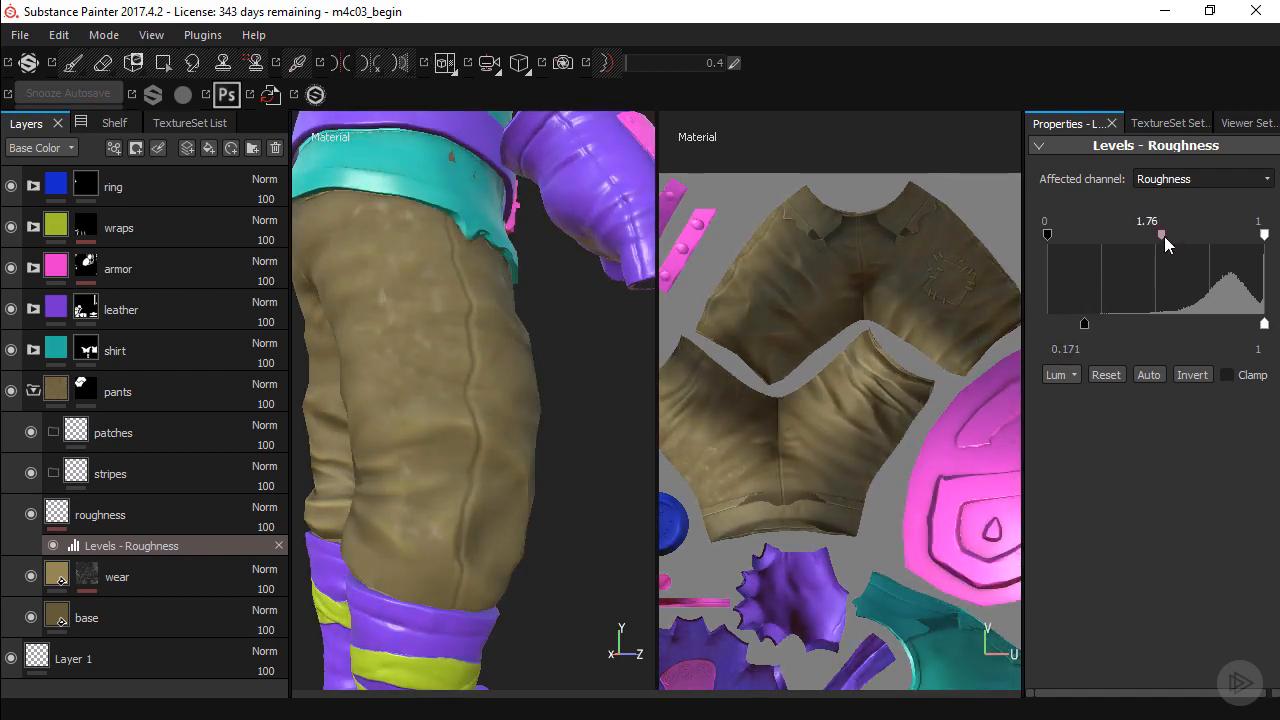
drag(1164, 236, 1167, 236)
Examine the adjusted roughness on both pant legs from different angles and under different lighting directions.
shift+right_drag(575, 303, 560, 354)
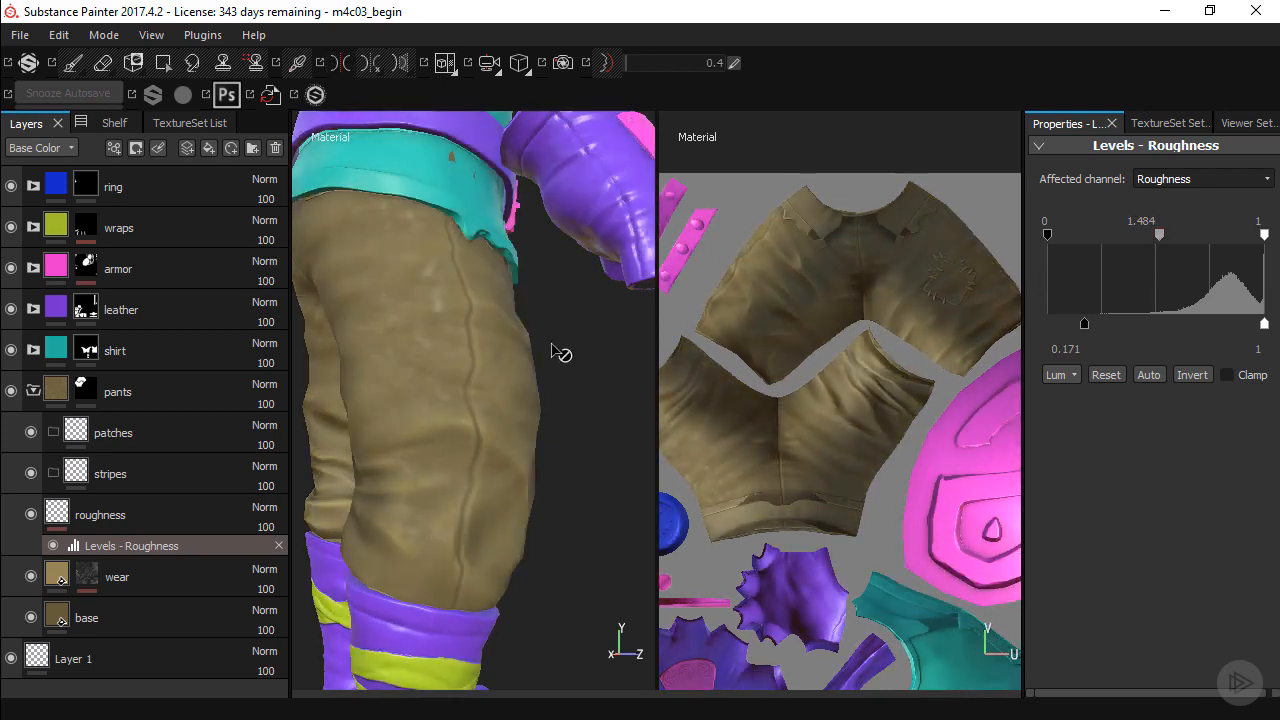
alt+drag(560, 354, 463, 322)
shift+right_drag(465, 322, 509, 337)
alt+middle_drag(509, 337, 493, 385)
alt+right_drag(463, 360, 523, 369)
alt+drag(491, 378, 526, 397)
alt+middle_drag(526, 397, 527, 348)
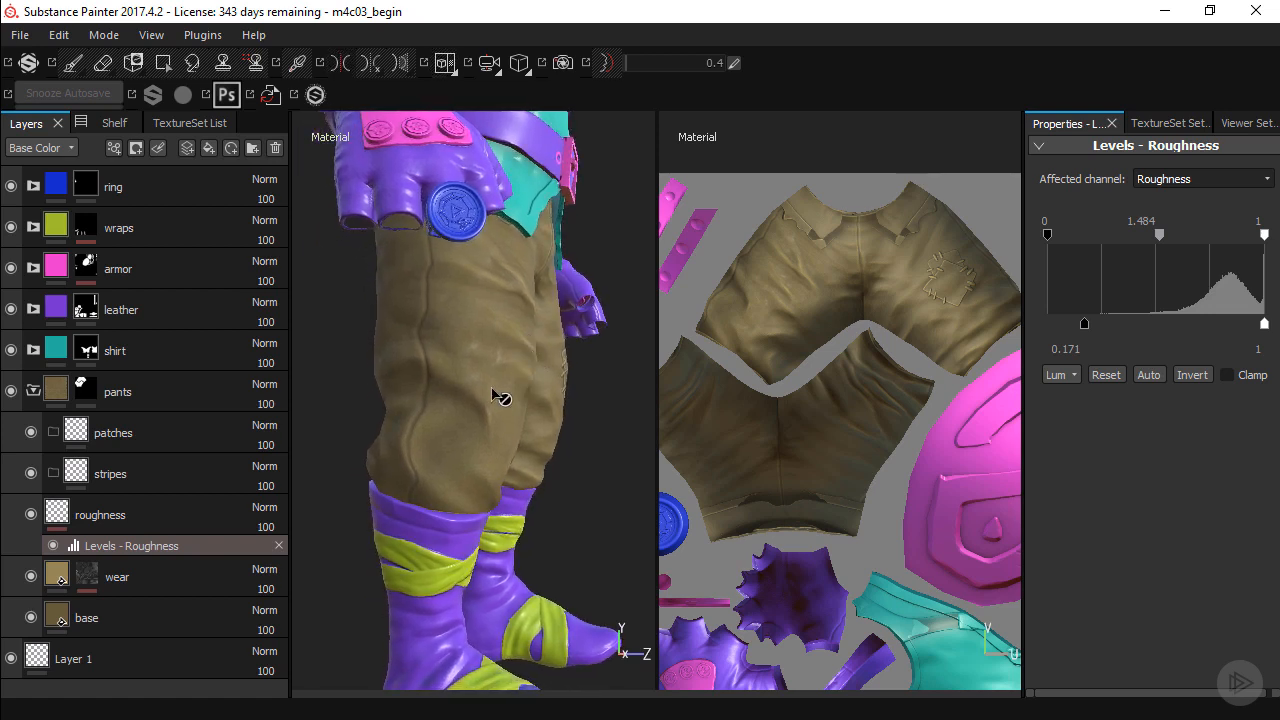